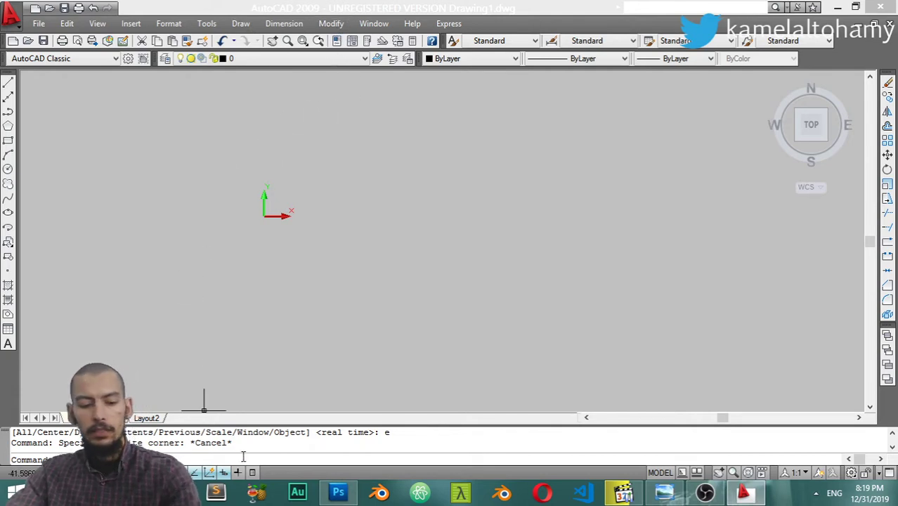
Step: Draw a rectangle with the REC command by picking two opposite corners
text(rec)
key(Return)
click(139, 124)
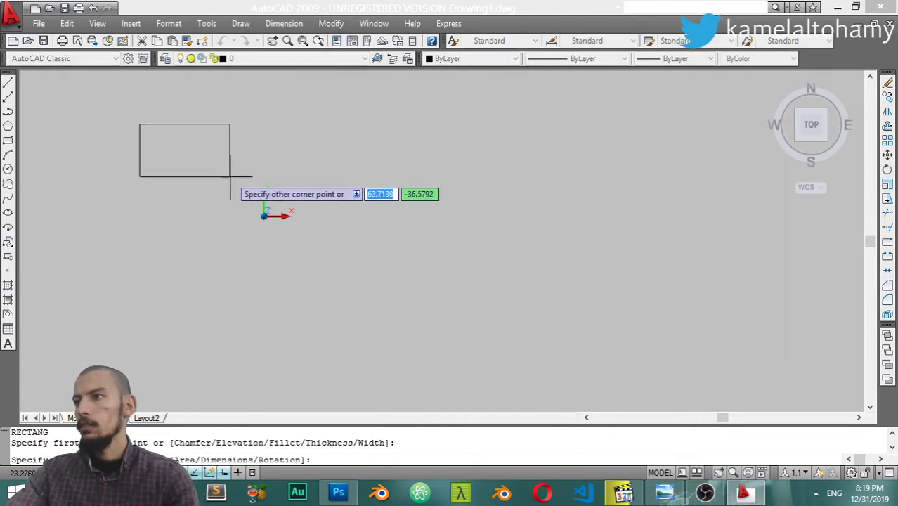
click(262, 187)
Step: Draw a circle to the lower right of the rectangle
text(c)
key(Return)
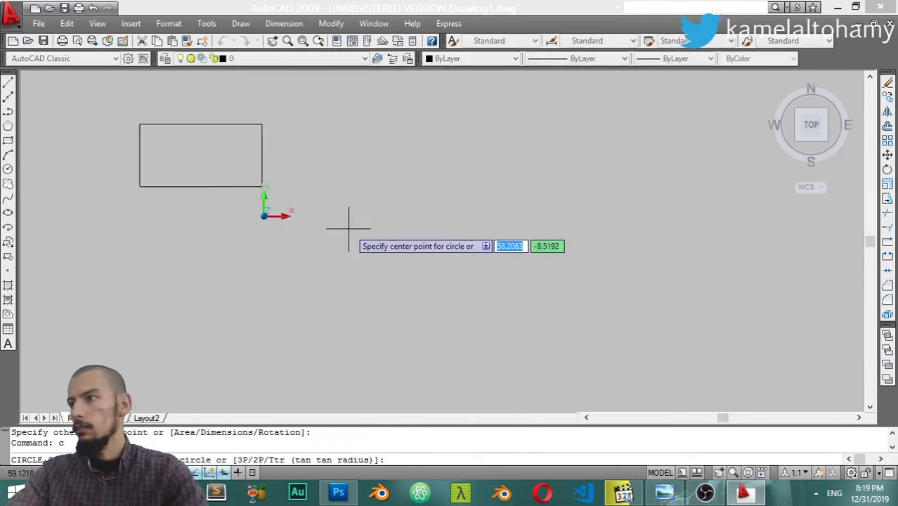
click(350, 229)
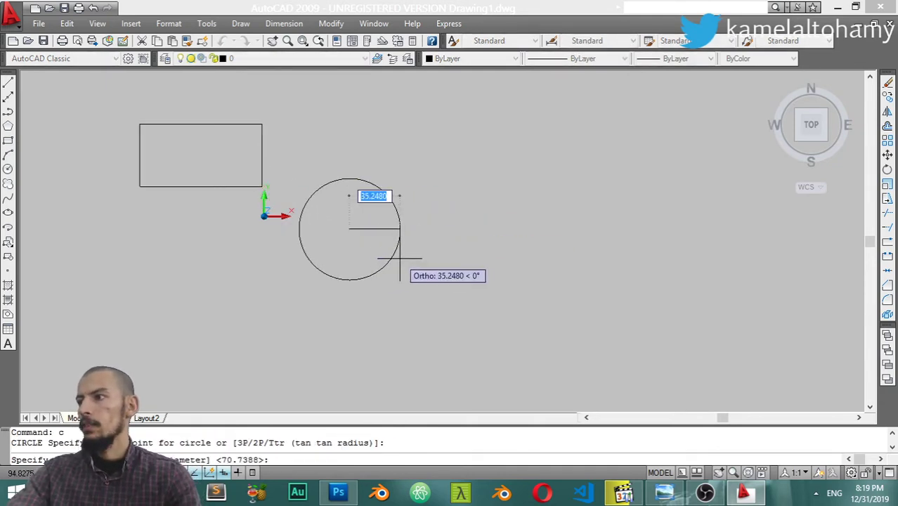
click(399, 257)
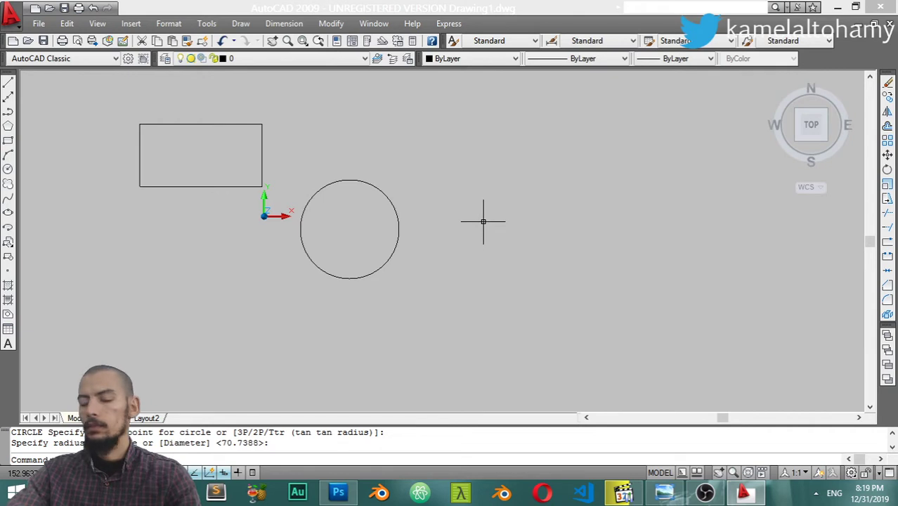
text(l)
Step: Draw a vertical line further right of the circle
key(Return)
click(571, 162)
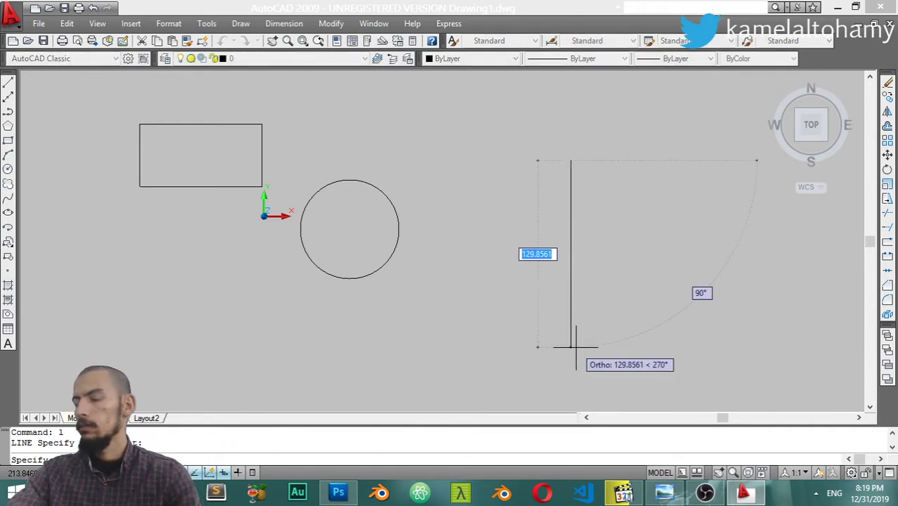
click(570, 346)
key(Return)
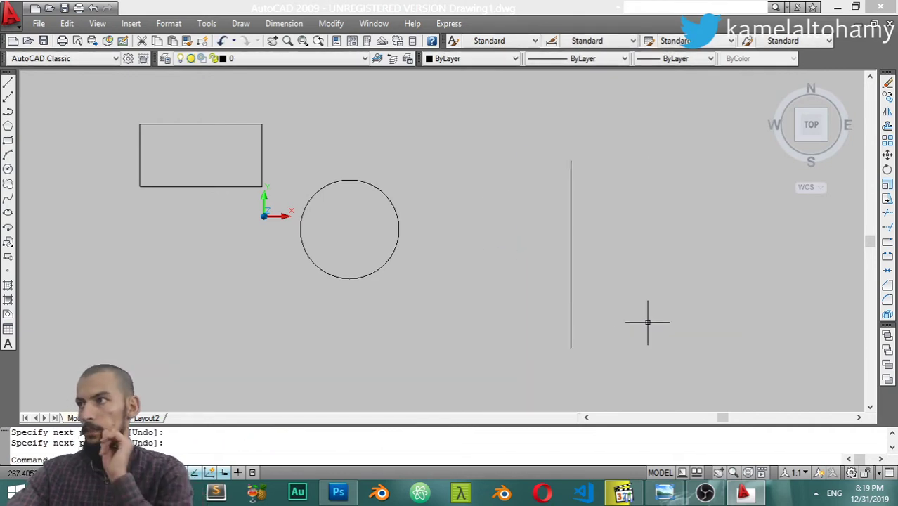
Step: Erase the vertical line using Modify > Erase
click(330, 23)
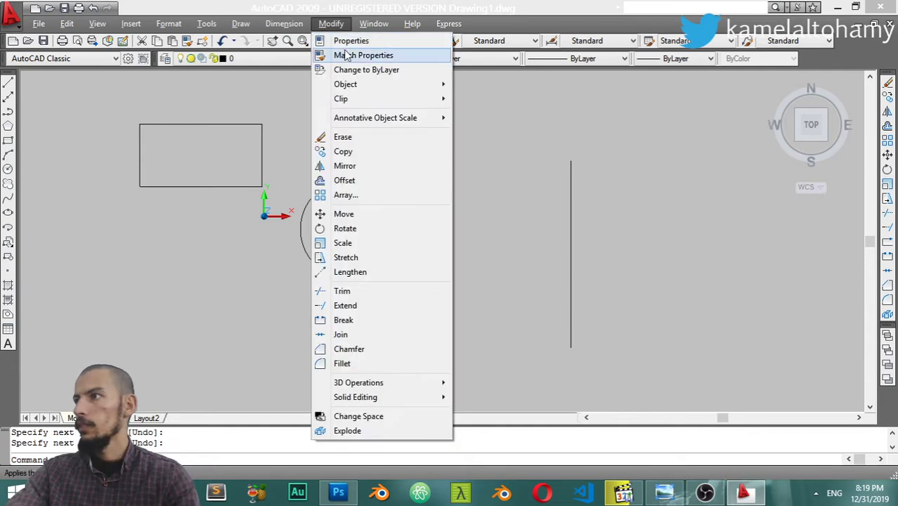
click(366, 137)
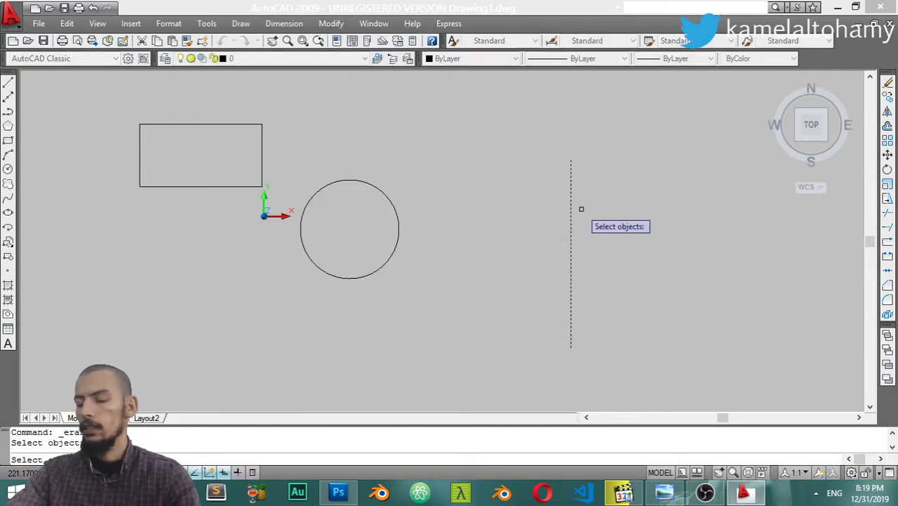
key(Return)
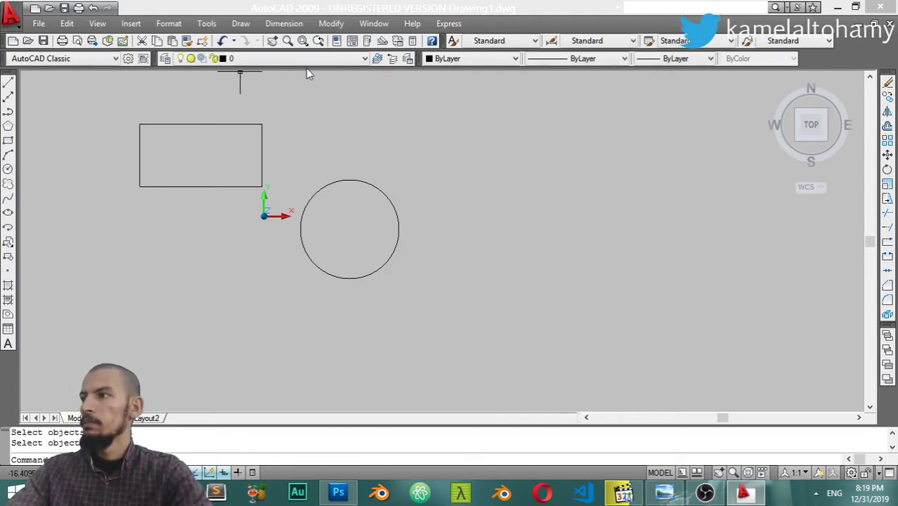
click(330, 23)
Step: Copy the circle from its centre, placing two copies to the right and one above
click(345, 150)
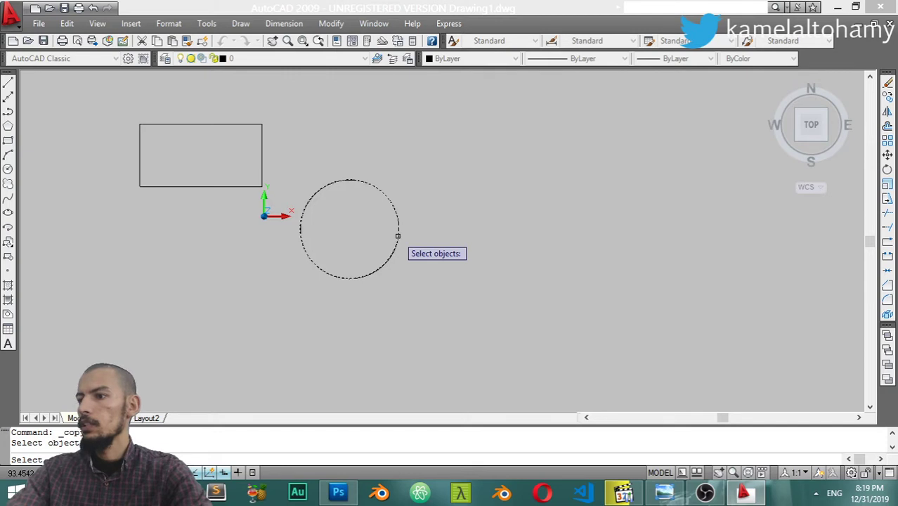
key(Return)
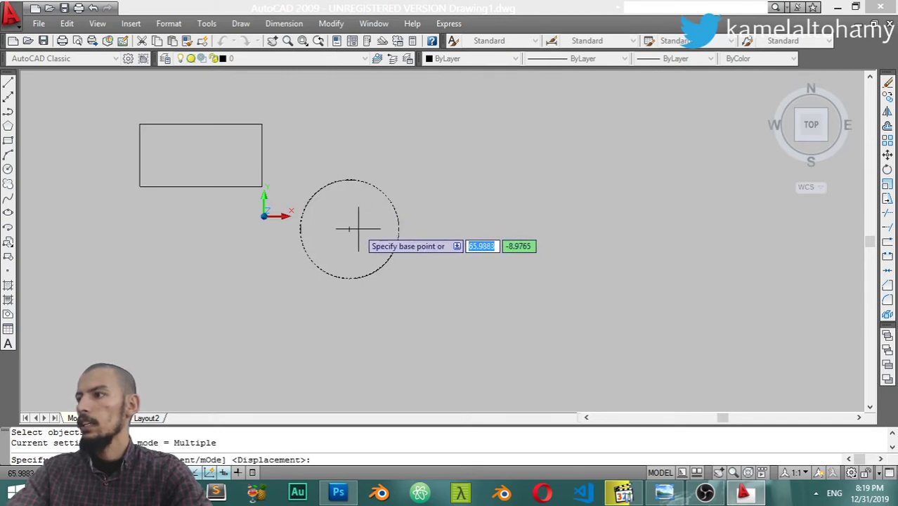
click(350, 228)
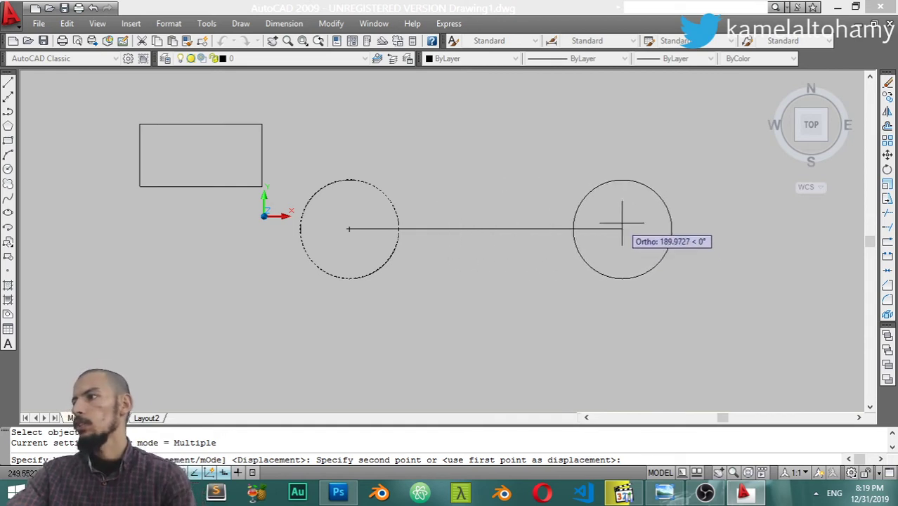
click(621, 221)
click(750, 250)
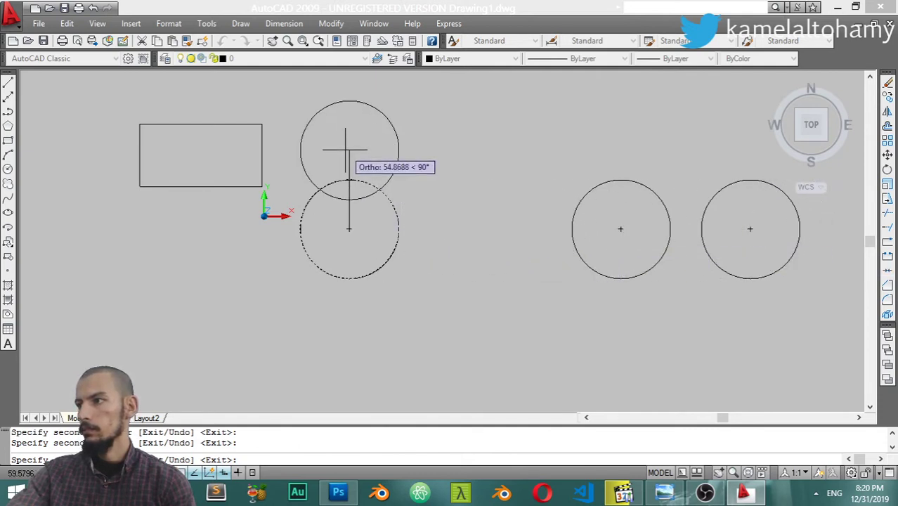
click(352, 120)
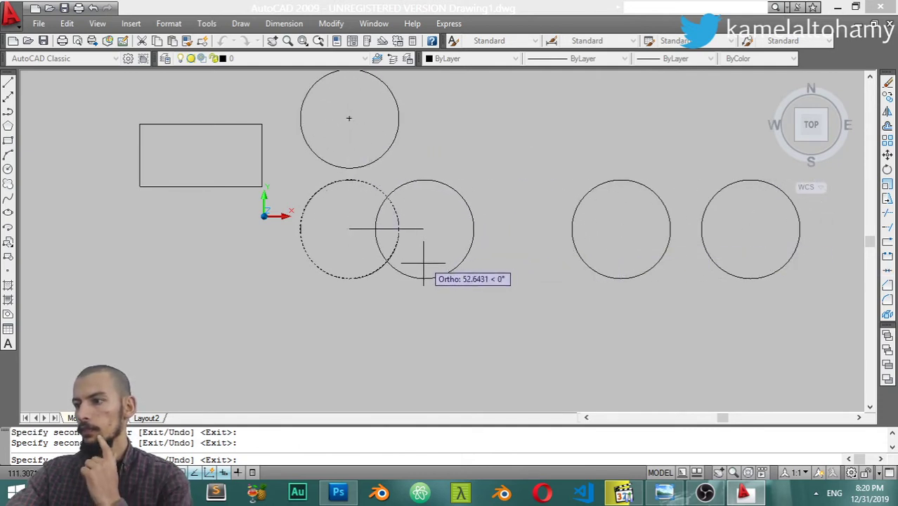
Step: With Ortho off, add lower-right and upper-right copies, plus one on the rectangle's top-right corner
key(F8)
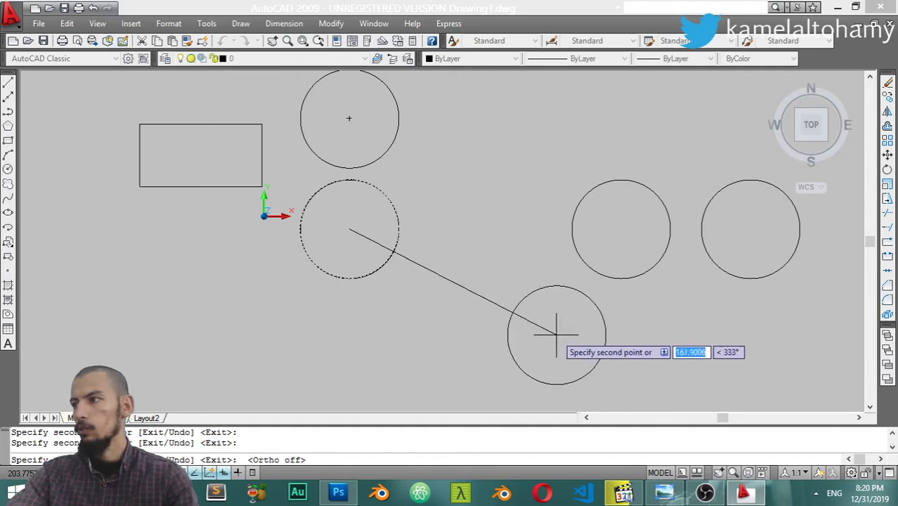
click(560, 335)
click(552, 127)
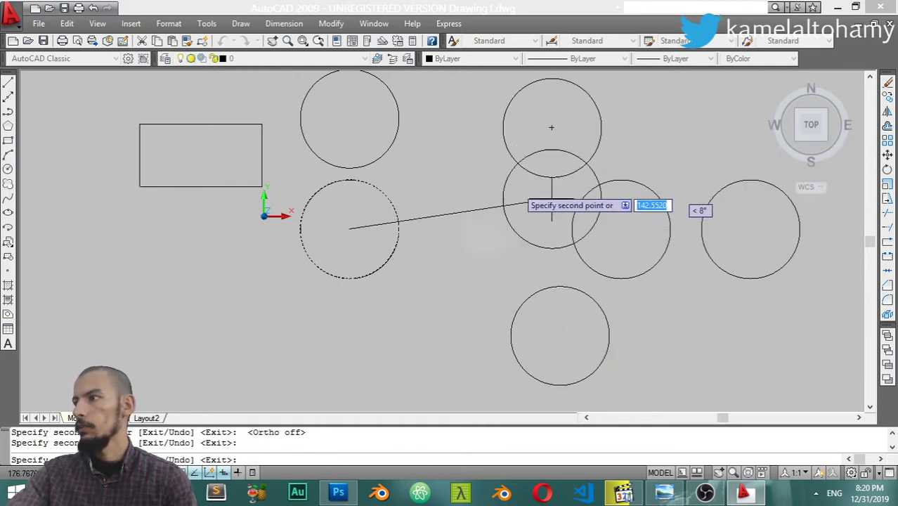
shift+right_click(605, 230)
click(641, 253)
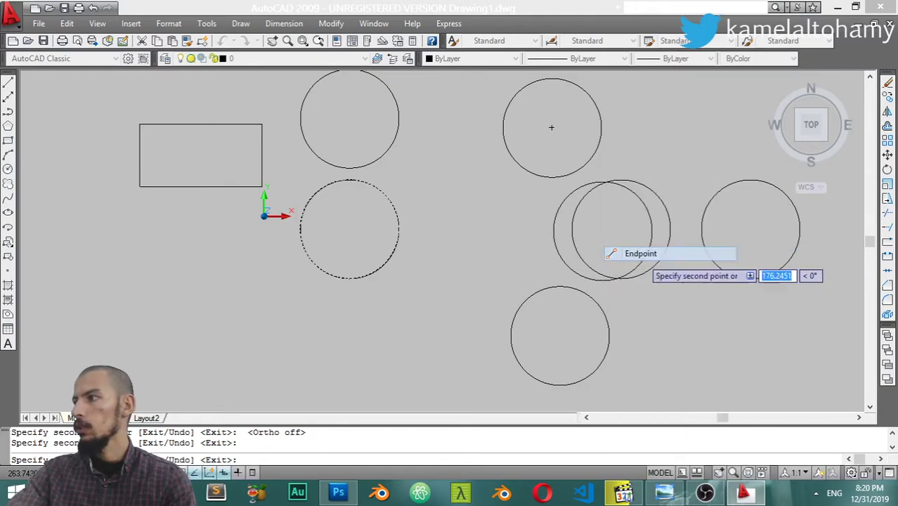
shift+right_click(587, 218)
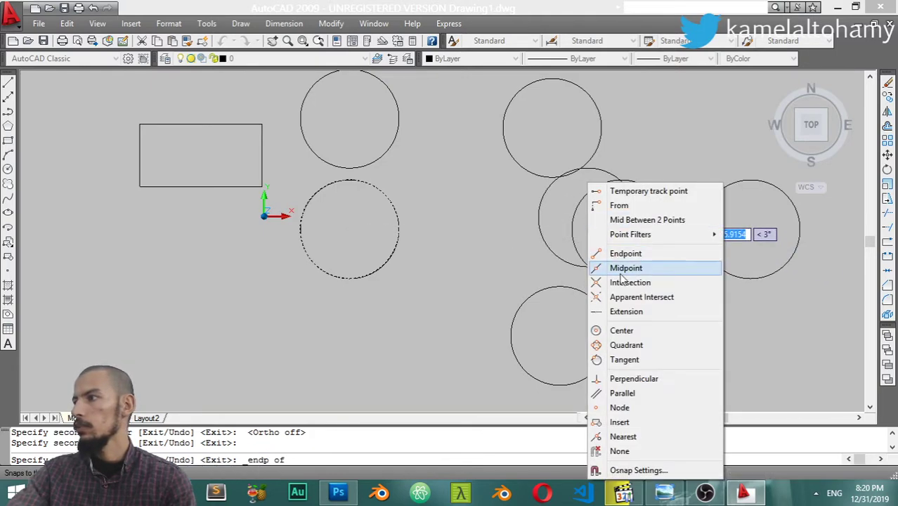
click(621, 330)
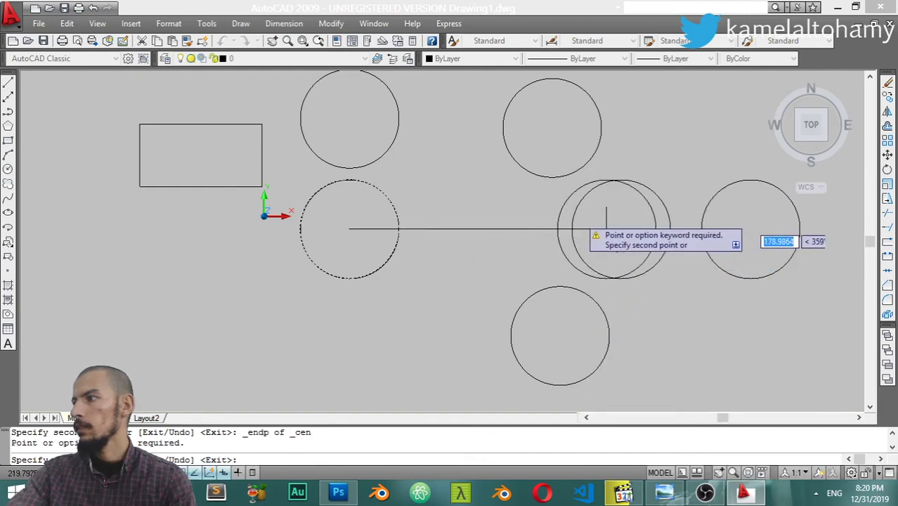
click(262, 124)
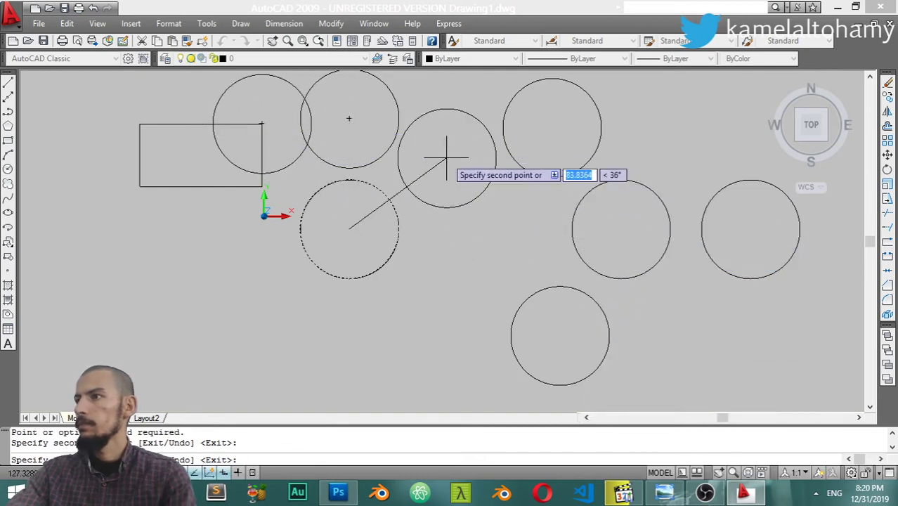
key(Return)
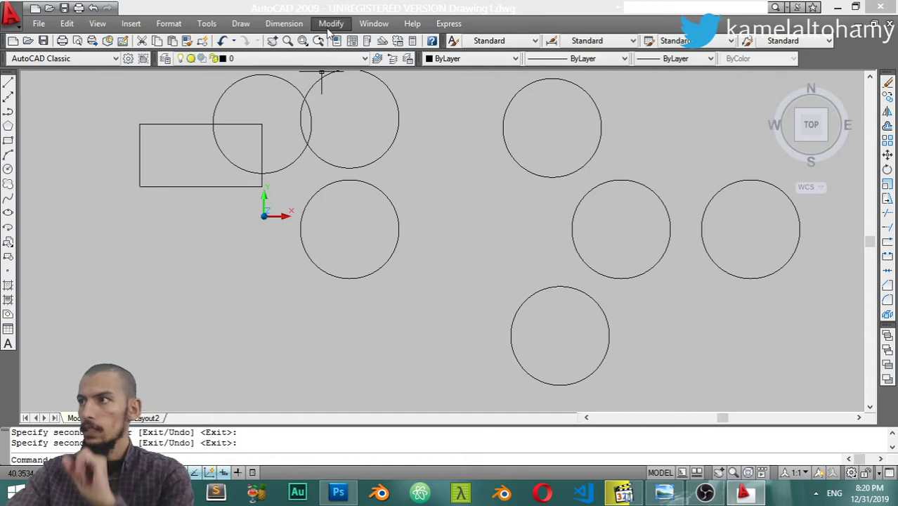
Step: Start Modify > Mirror, then cancel it
click(331, 23)
click(344, 165)
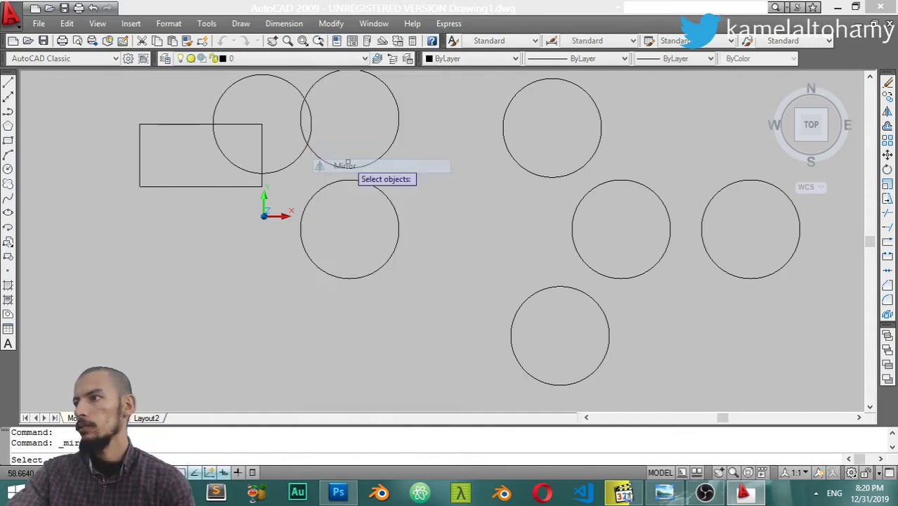
scroll(287, 249, down, 6)
scroll(301, 242, up, 5)
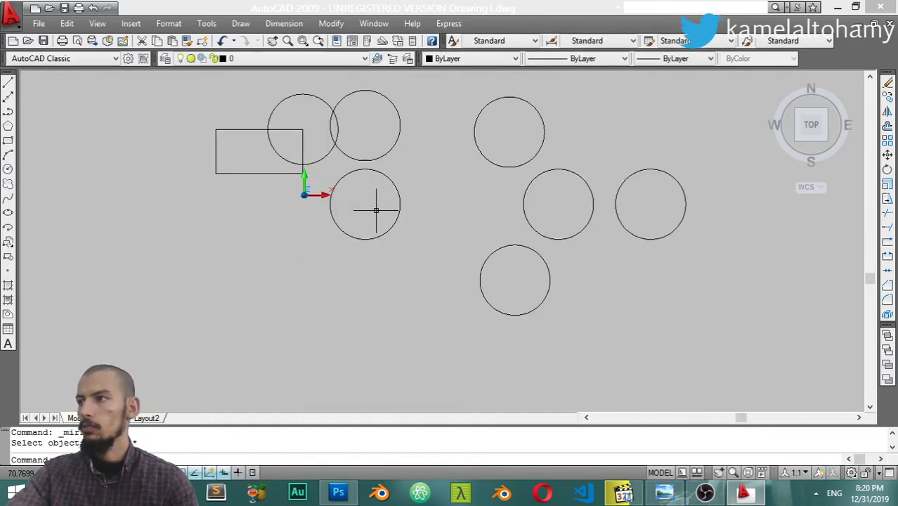
key(Escape)
Step: Draw a four-segment zigzag line running downward below the rectangle
text(l)
key(Return)
click(140, 184)
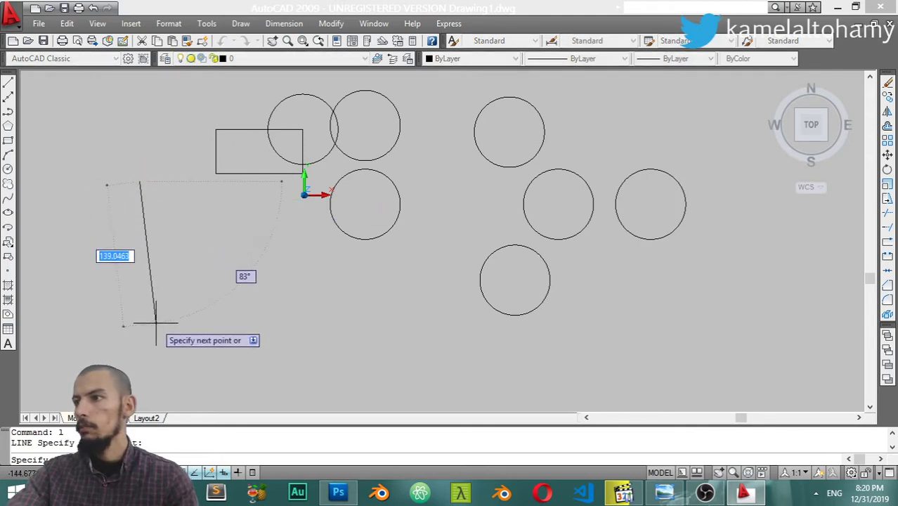
click(281, 290)
click(218, 361)
click(282, 381)
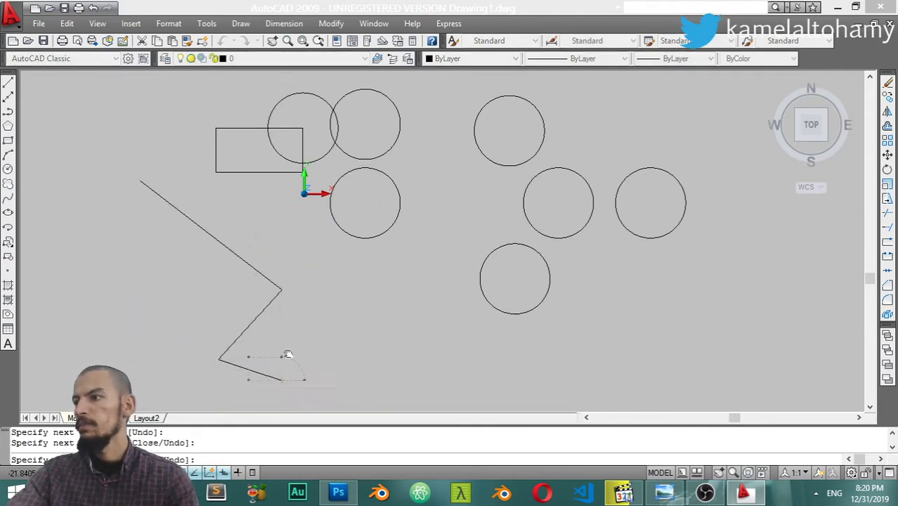
mouse_move(282, 382)
middle_down()
mouse_move(309, 259)
mouse_move(400, 262)
middle_up()
click(193, 348)
key(Return)
scroll(192, 345, down, 6)
scroll(352, 274, up, 5)
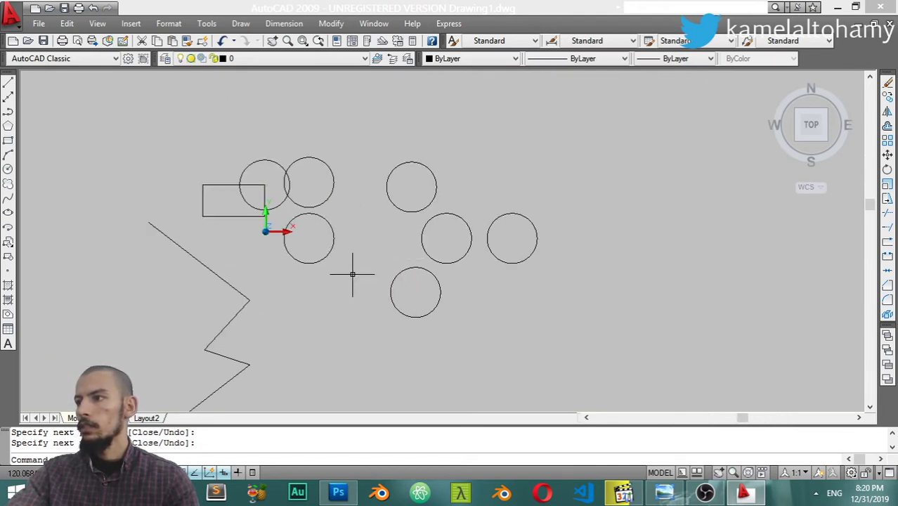
Step: Select the zigzag with a crossing window and start the MI mirror command
click(287, 264)
click(237, 302)
scroll(248, 341, down, 6)
scroll(254, 317, up, 5)
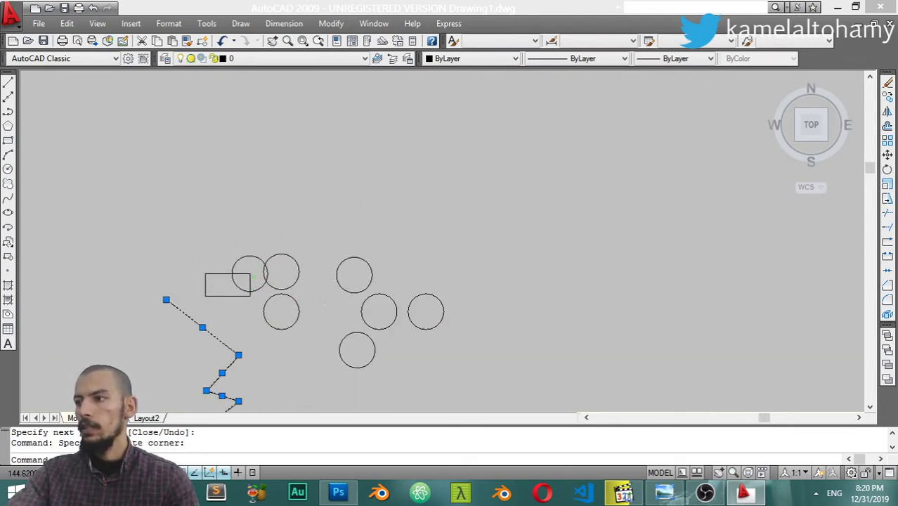
scroll(320, 260, up, 2)
middle_drag(320, 260, 358, 220)
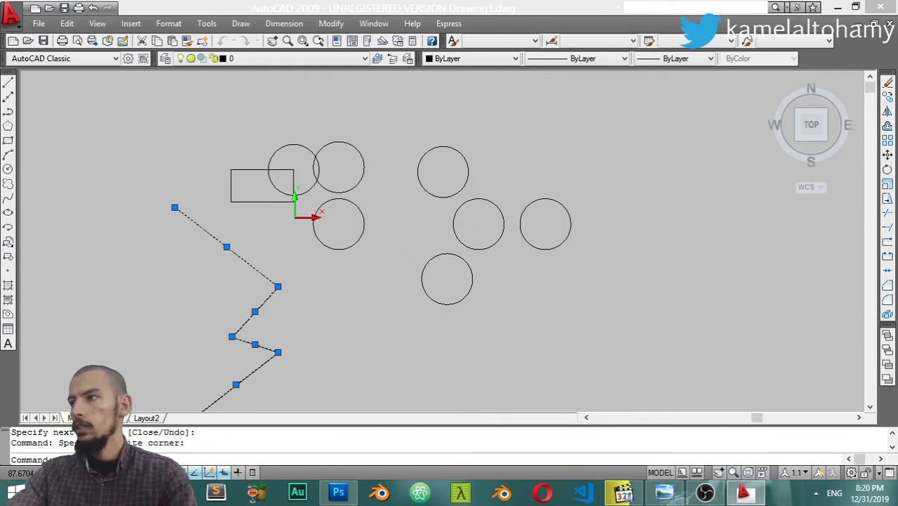
text(mi)
key(Return)
scroll(320, 315, down, 4)
scroll(305, 286, up, 1)
Step: Mirror the zigzag across a vertical axis with Ortho on, keeping the original
scroll(201, 366, up, 4)
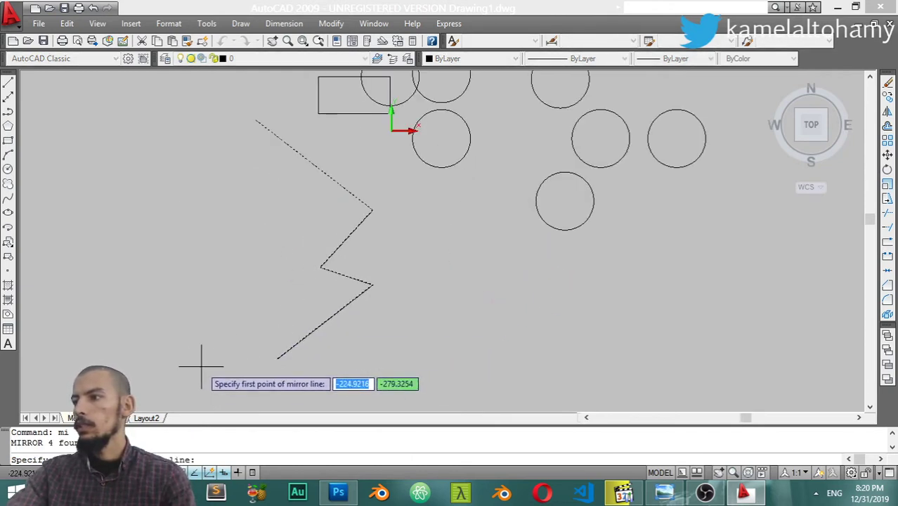
click(181, 379)
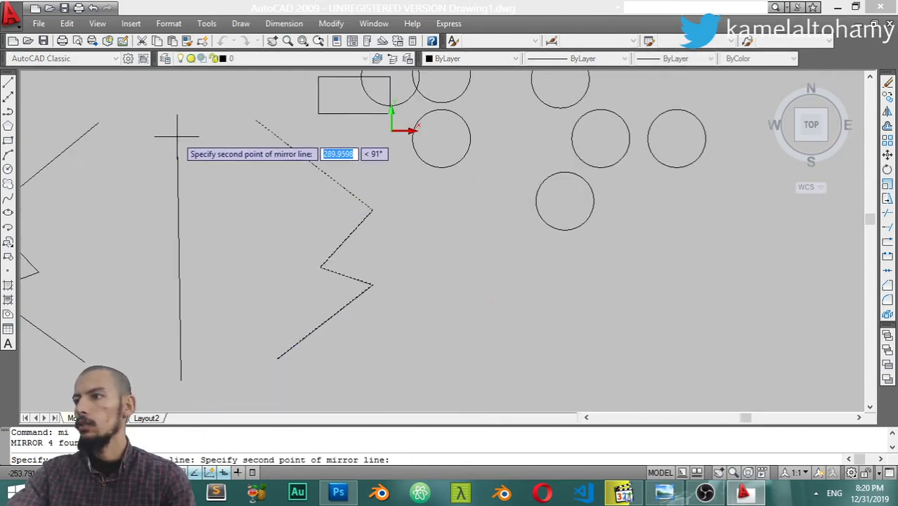
key(F8)
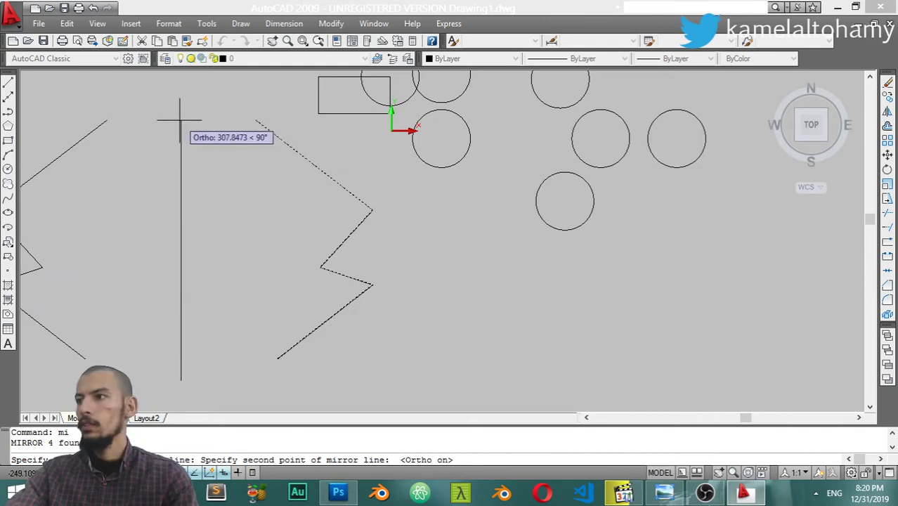
click(180, 120)
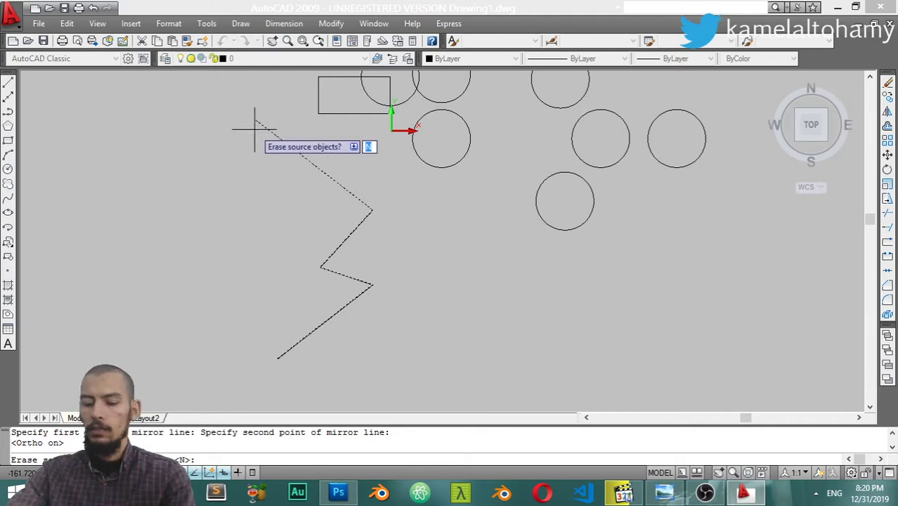
key(Return)
scroll(236, 188, down, 5)
scroll(208, 158, up, 3)
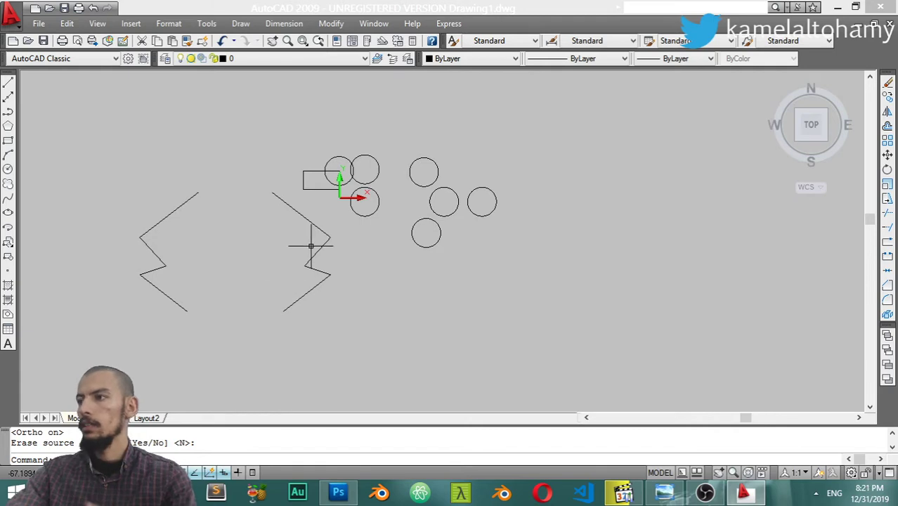
Step: Start and cancel the Offset and Circle commands while panning over to the circles
click(327, 27)
click(344, 176)
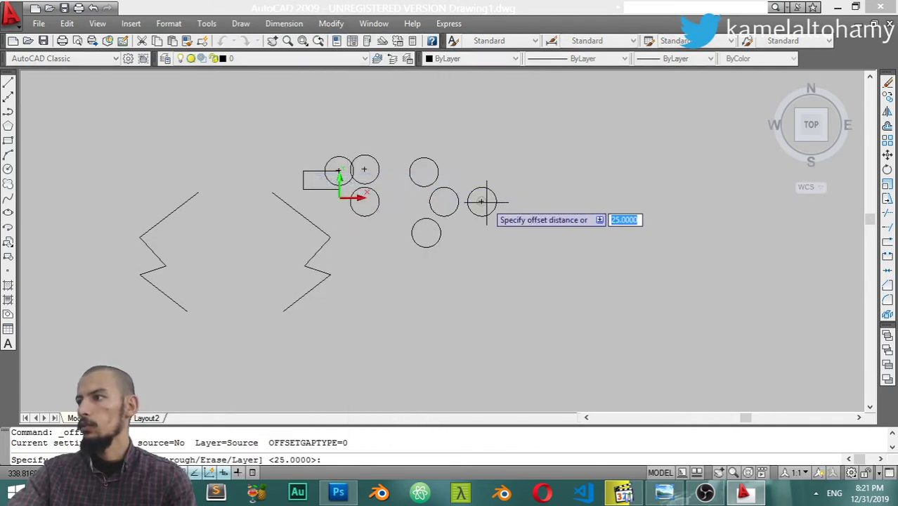
key(Escape)
scroll(486, 202, up, 5)
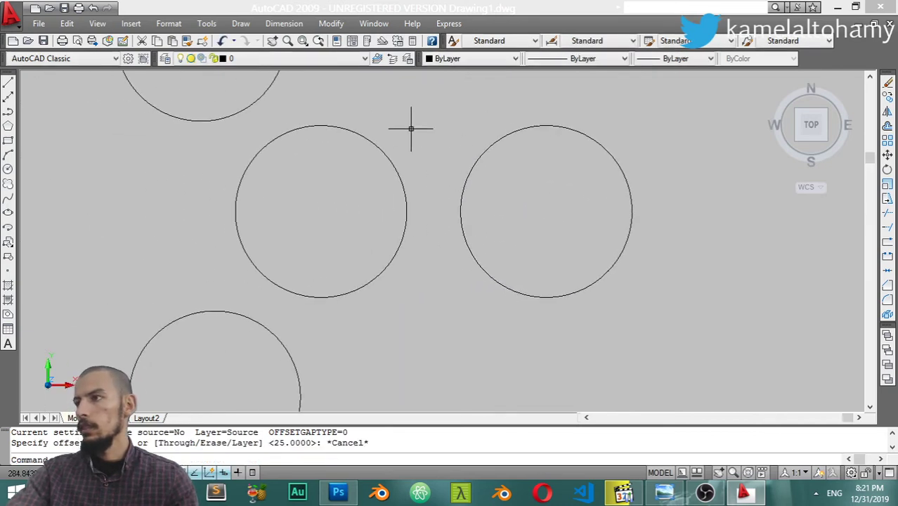
drag(411, 129, 349, 185)
text(c)
key(Return)
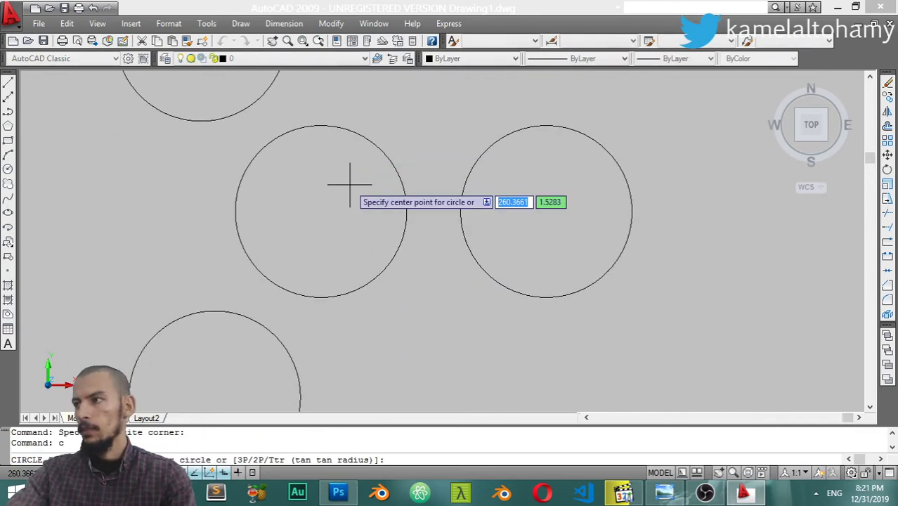
key(Escape)
Step: Offset the left circle outward by 45 units
click(387, 116)
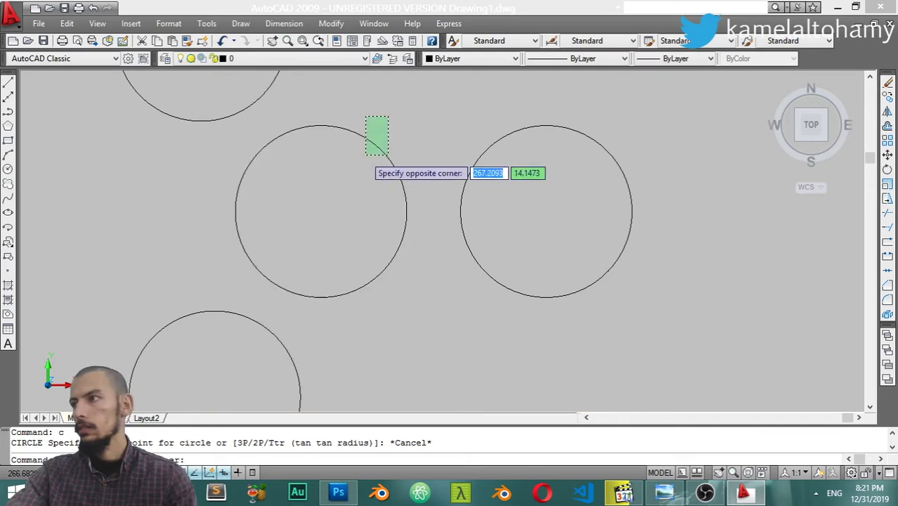
click(363, 159)
key(Return)
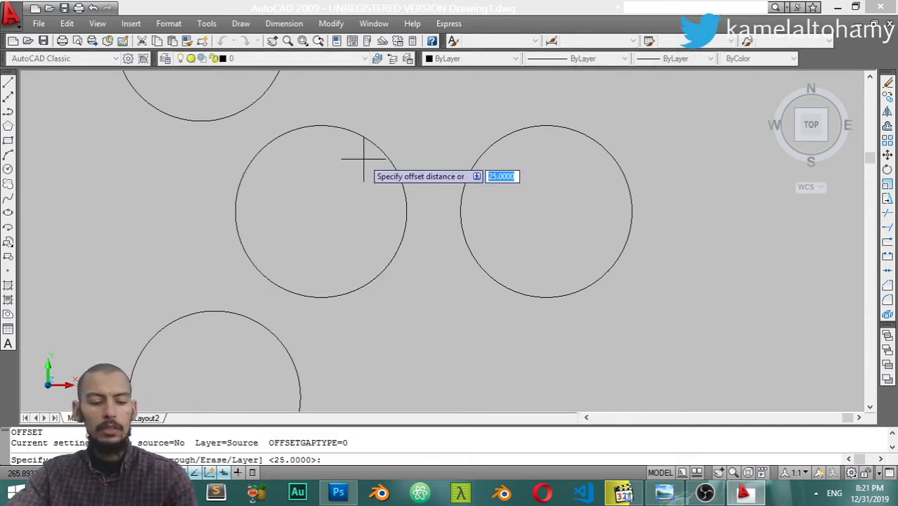
text(45)
key(Return)
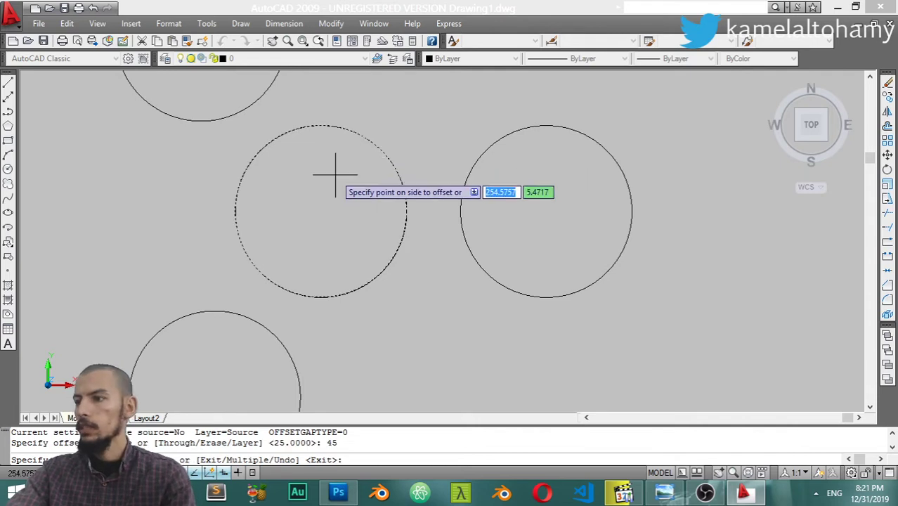
click(347, 187)
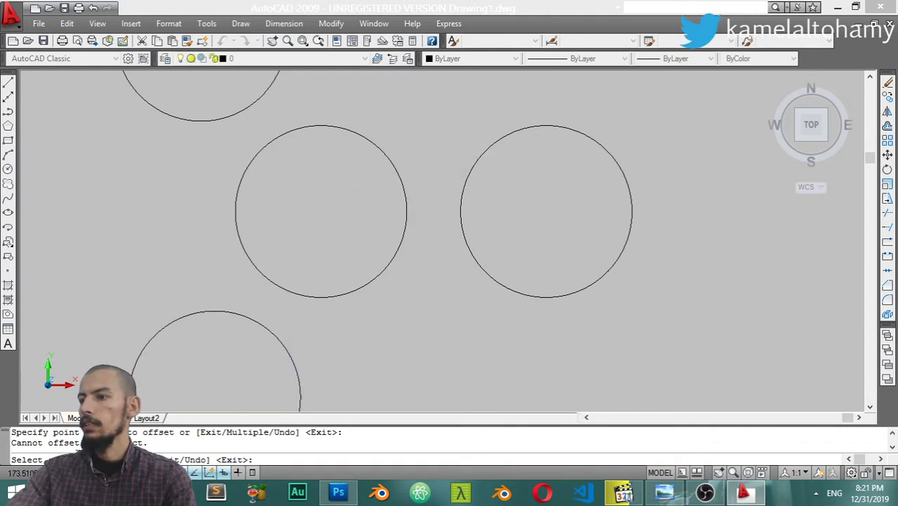
click(379, 147)
click(409, 122)
scroll(409, 123, down, 5)
scroll(425, 177, up, 4)
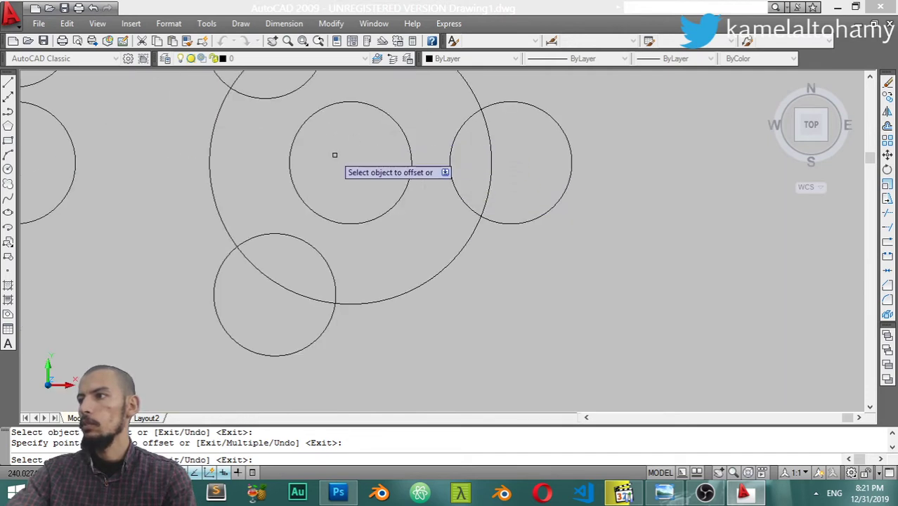
Step: Offset the new larger circle outward by another 45 units
click(475, 97)
click(576, 98)
key(Escape)
scroll(376, 191, down, 4)
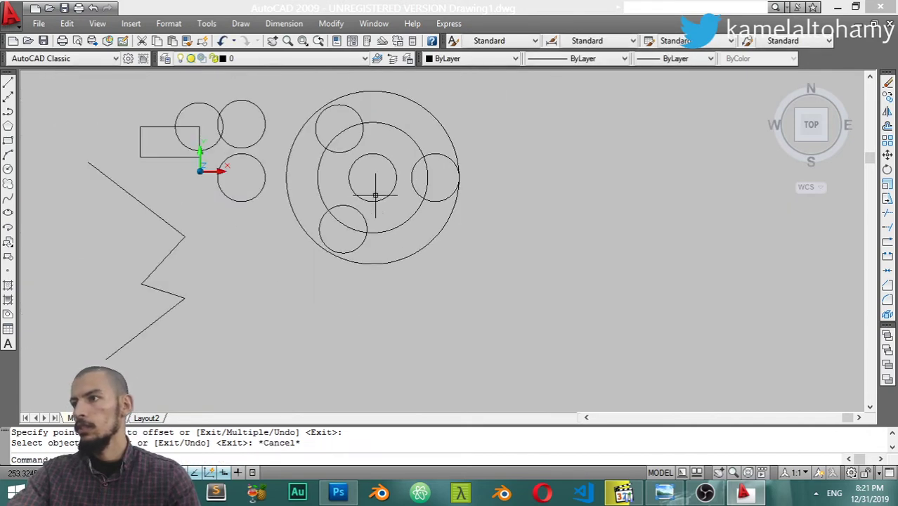
scroll(461, 207, up, 2)
scroll(281, 176, up, 3)
scroll(161, 162, down, 1)
scroll(197, 175, up, 6)
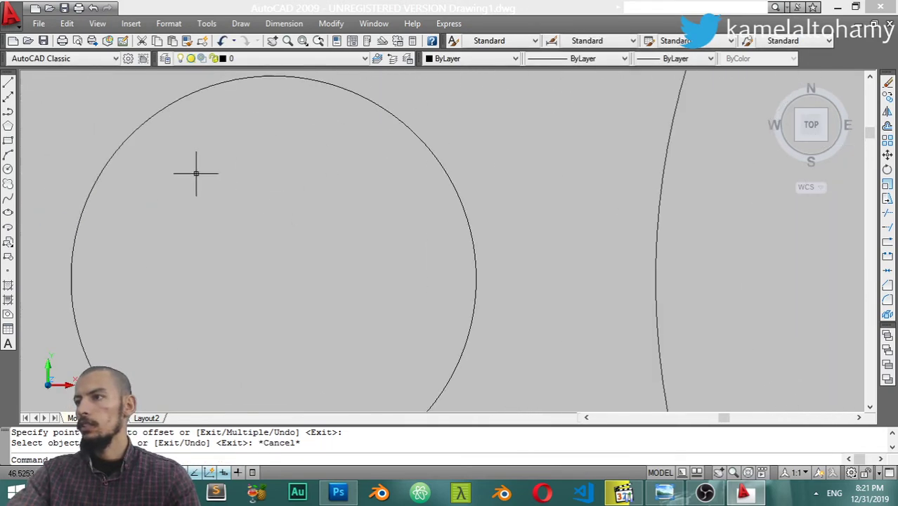
middle_drag(196, 174, 435, 223)
scroll(262, 171, down, 4)
middle_drag(262, 171, 326, 226)
Step: Select the rectangle and attempt an offset, cancelling when it fails
click(175, 124)
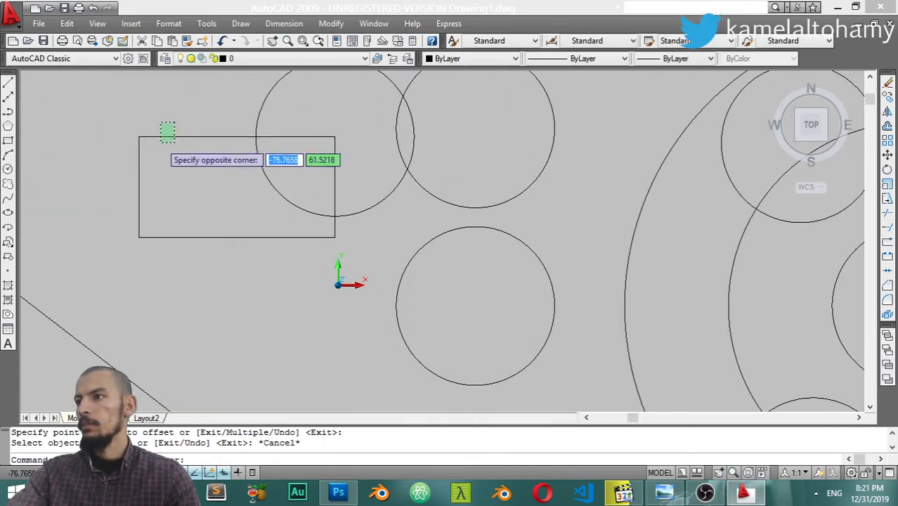
click(160, 141)
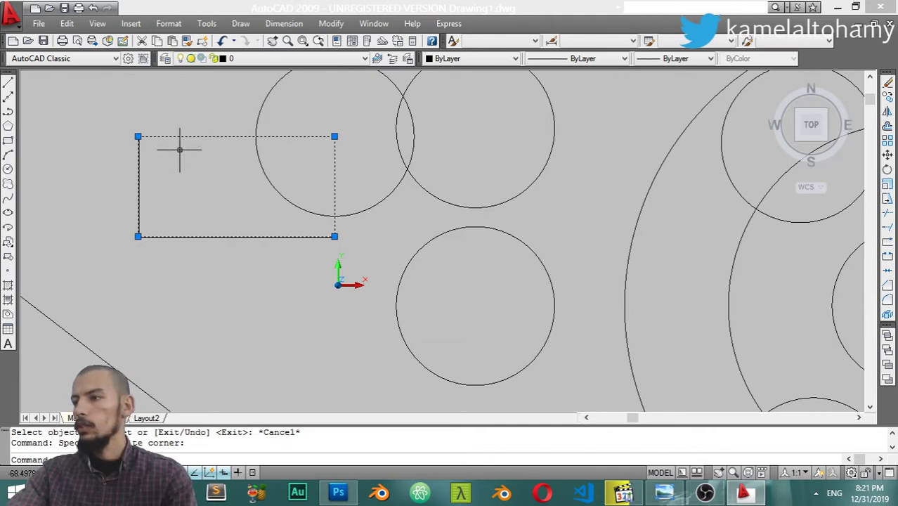
text(o)
key(Return)
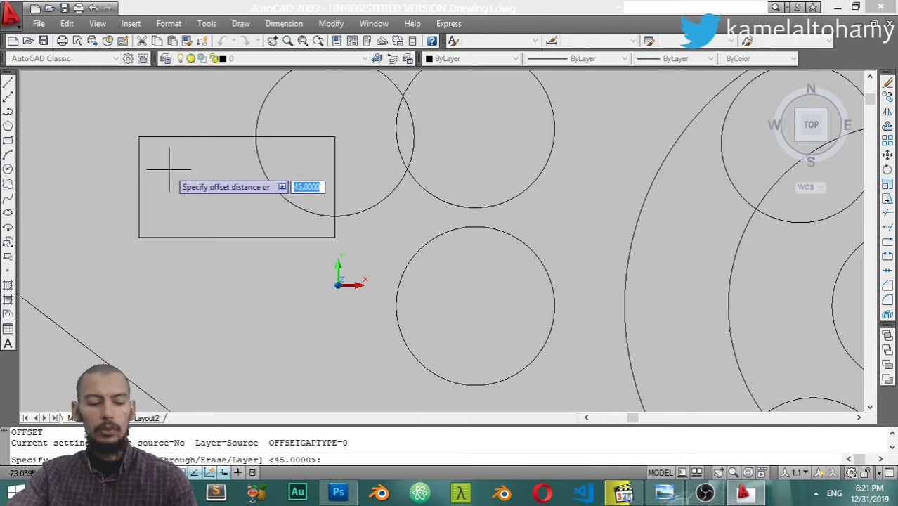
key(Return)
click(170, 173)
click(168, 184)
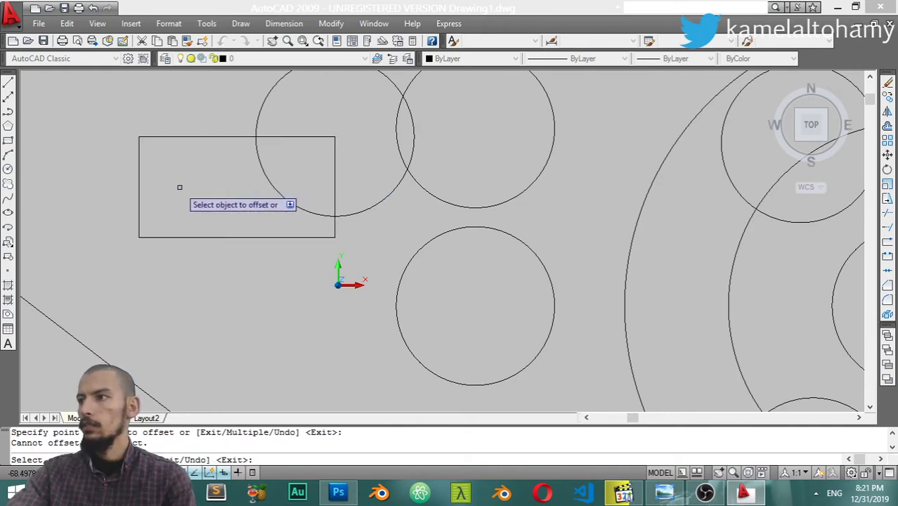
key(Escape)
Step: Offset the rectangle inward by 10, then offset that inner copy inward again
click(193, 105)
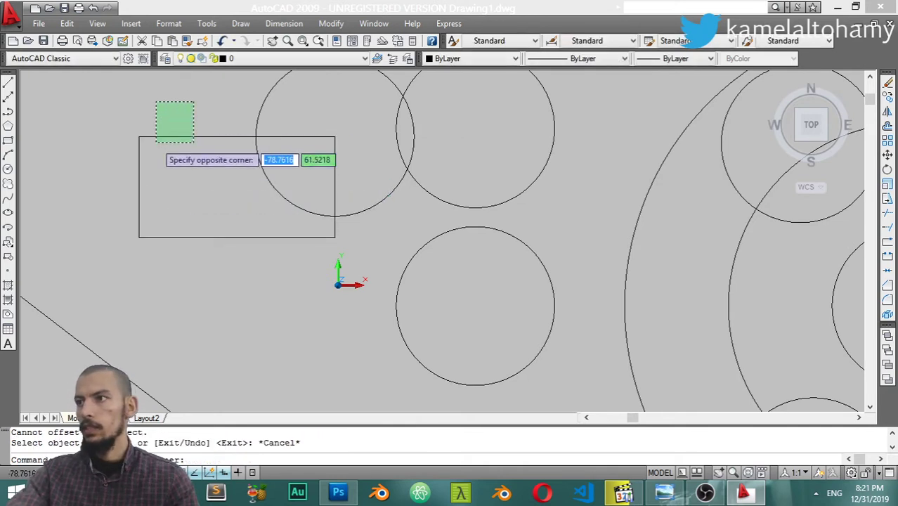
click(156, 142)
text(o)
key(Return)
text(10)
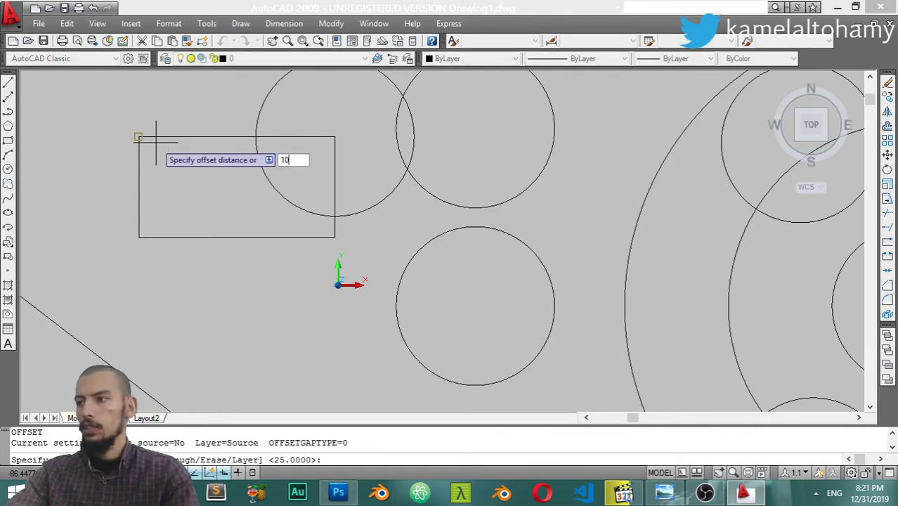
key(Return)
click(140, 137)
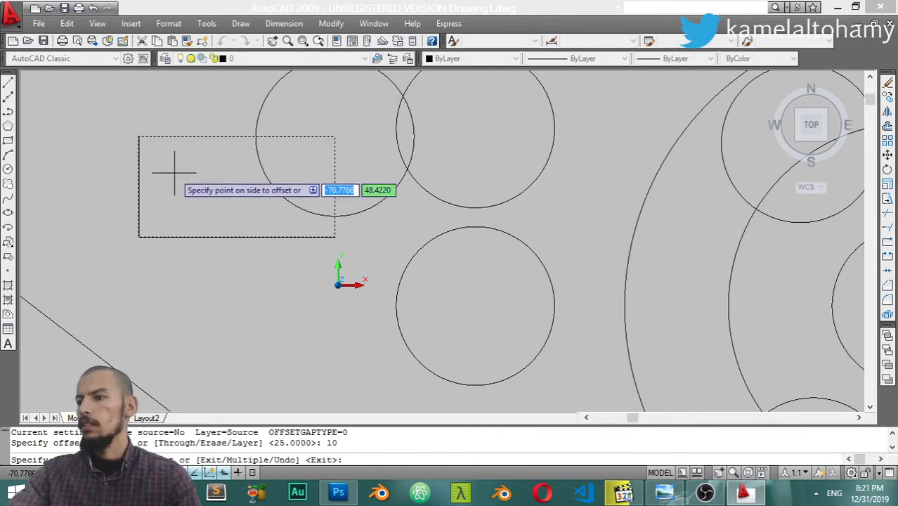
click(175, 172)
click(179, 160)
click(200, 185)
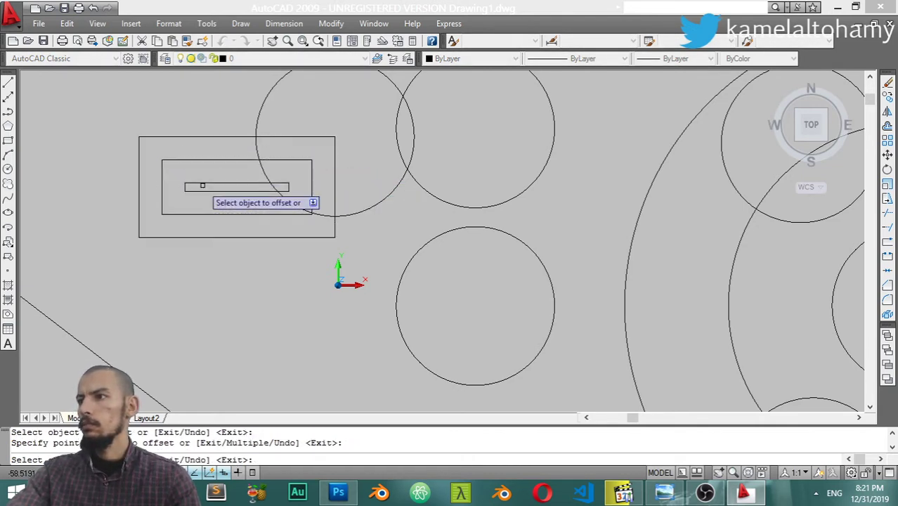
key(Escape)
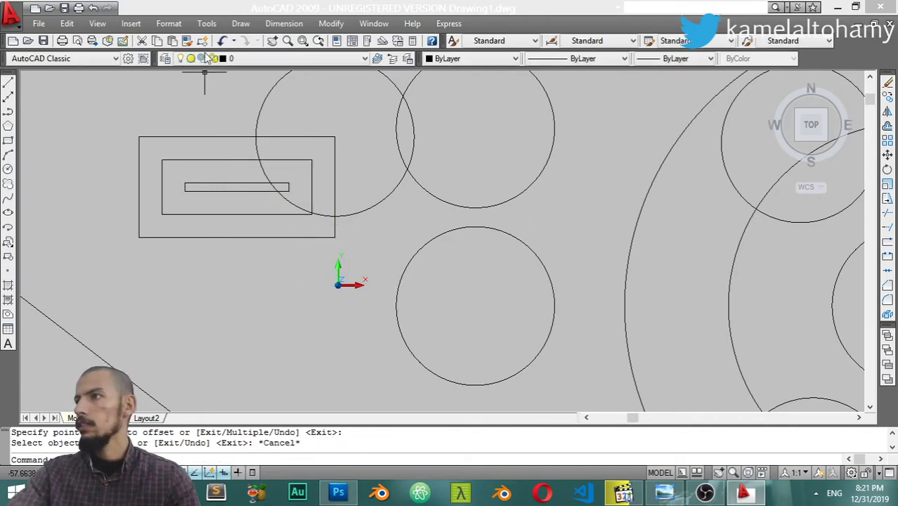
Step: Browse the Modify menu and cancel trial selection windows over the circles
click(331, 23)
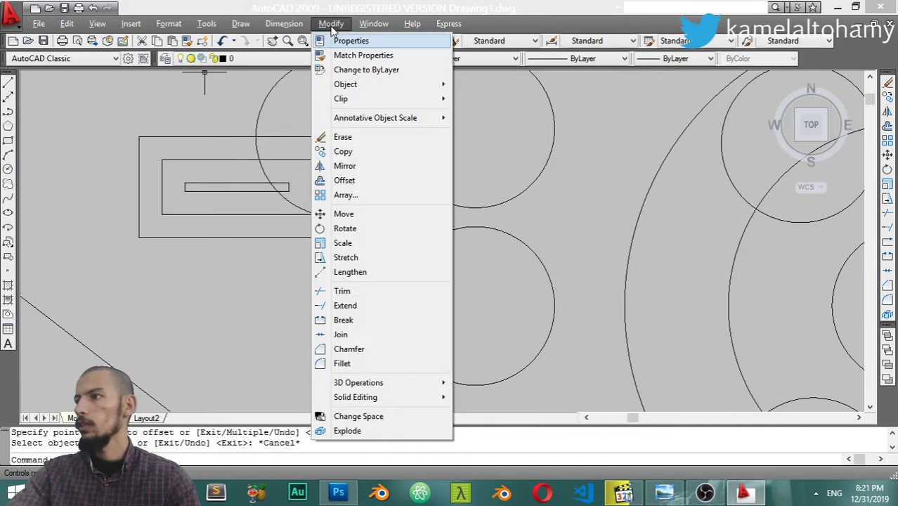
click(353, 191)
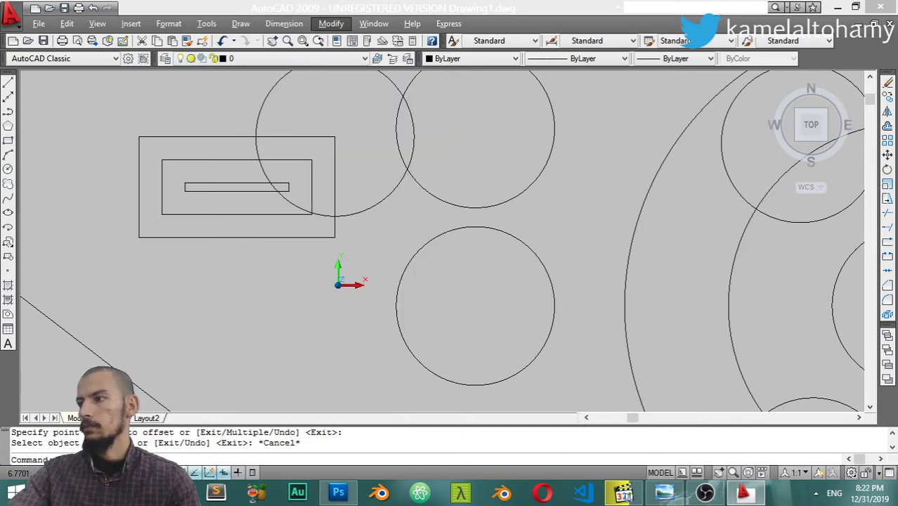
scroll(544, 309, down, 5)
click(566, 300)
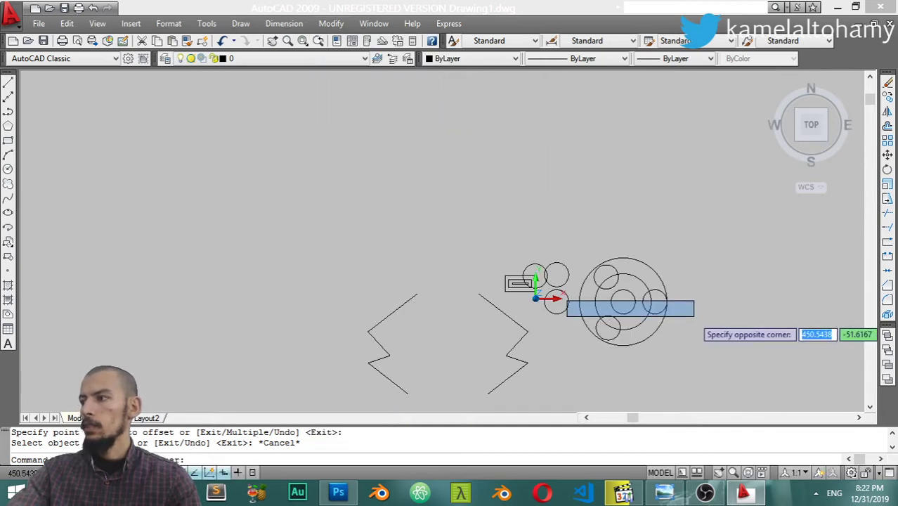
mouse_move(751, 316)
middle_down()
mouse_move(553, 287)
mouse_move(391, 292)
middle_up()
key(Escape)
scroll(543, 240, up, 4)
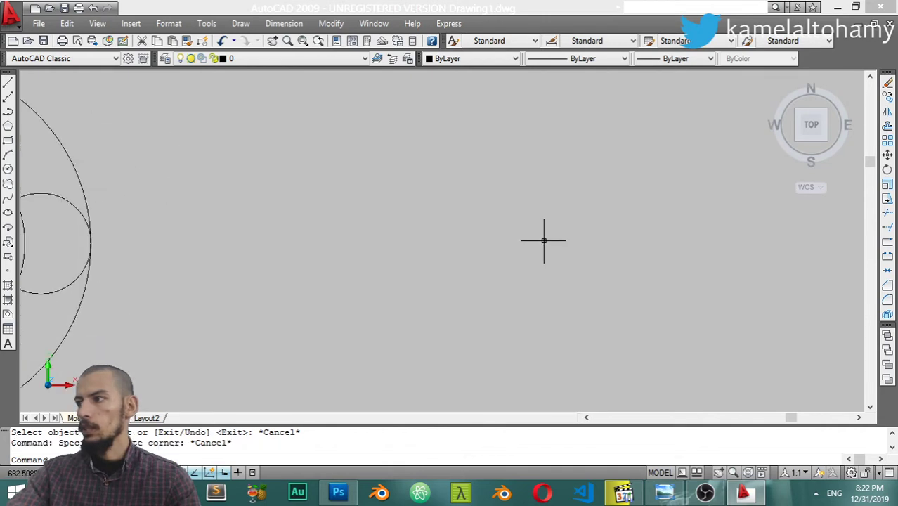
click(526, 223)
key(Escape)
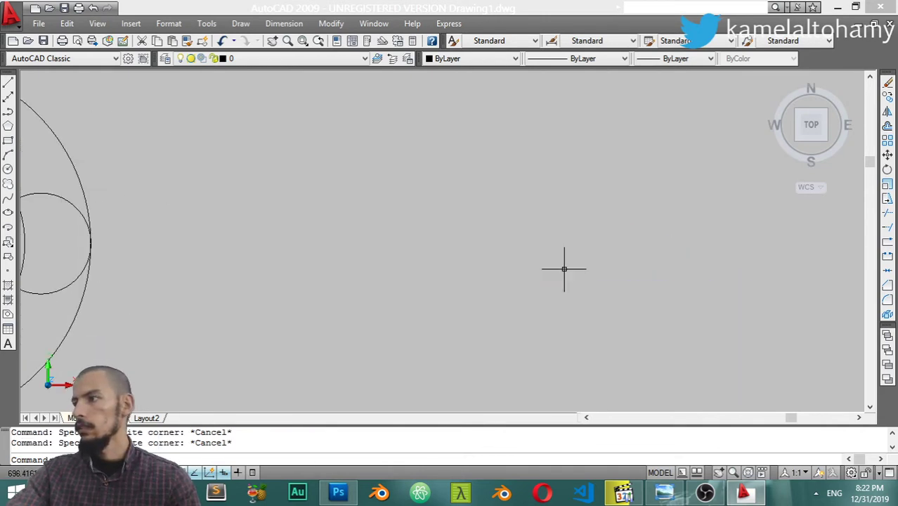
text(c)
Step: Draw a circle in the empty space right of the concentric circles
key(Return)
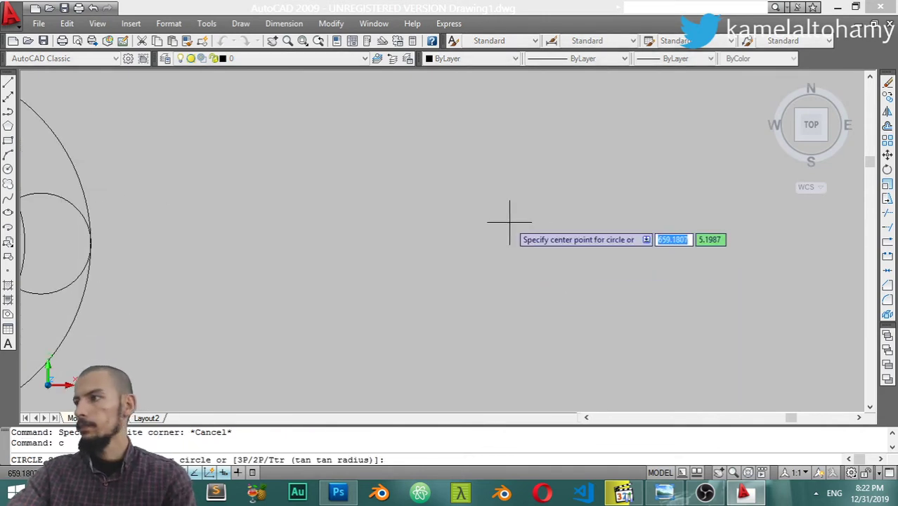
key(Escape)
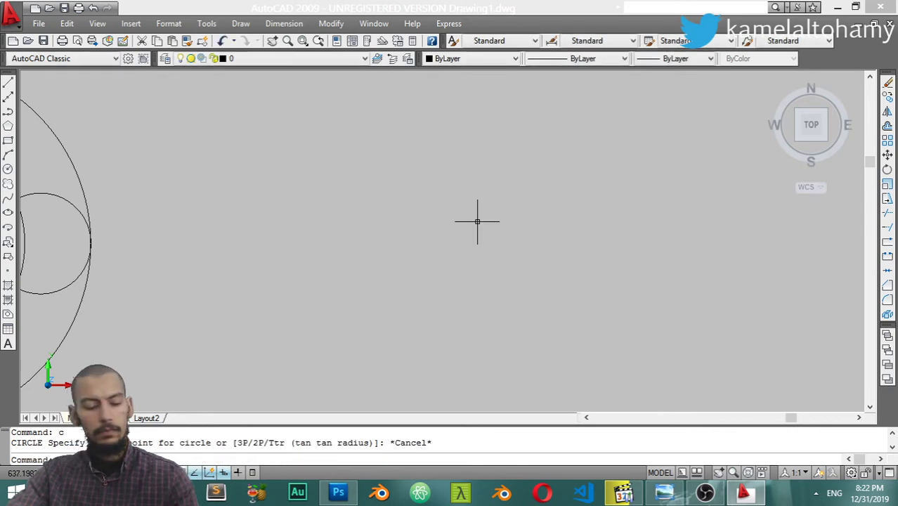
text(c)
key(Return)
click(527, 232)
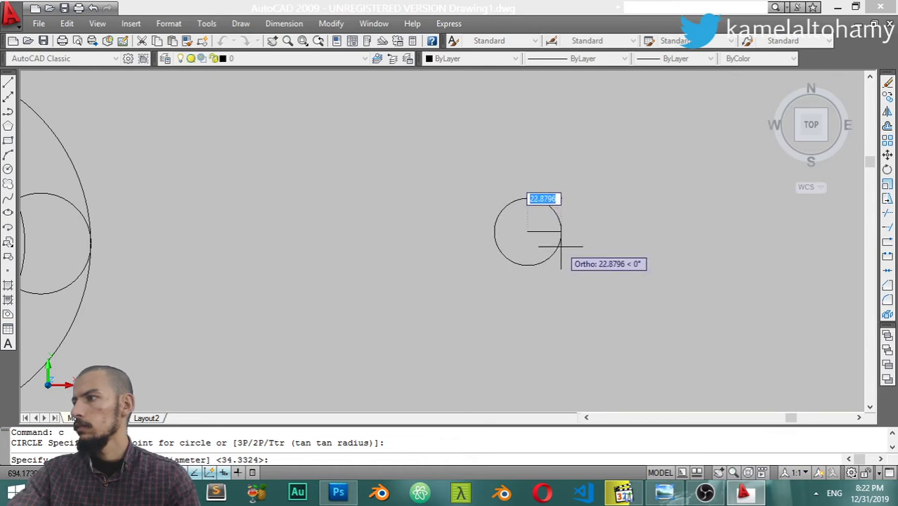
click(560, 242)
scroll(578, 232, up, 3)
text(rec)
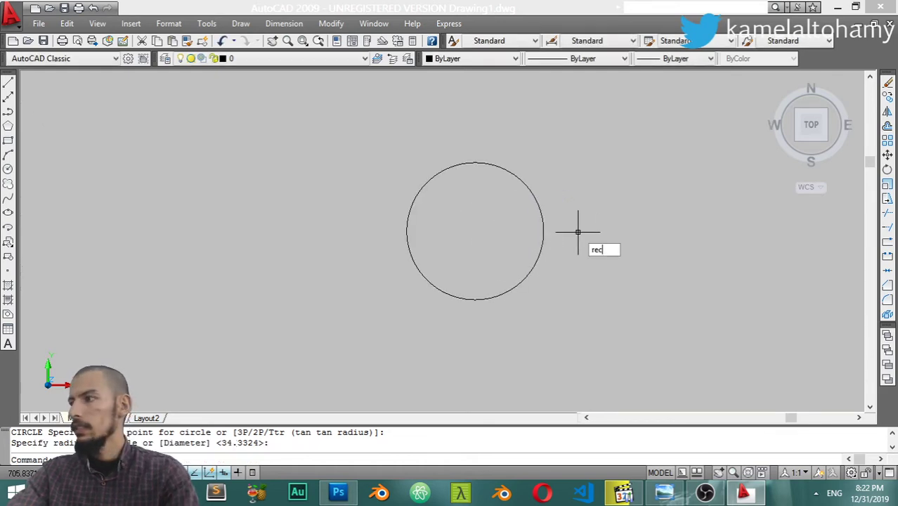
Step: Draw a rectangle overlapping the top of the new circle
key(Return)
click(447, 145)
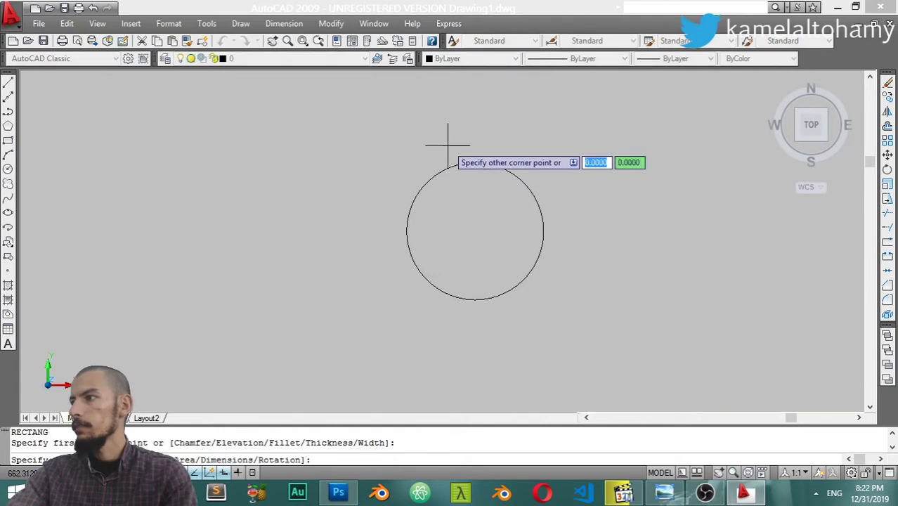
click(518, 244)
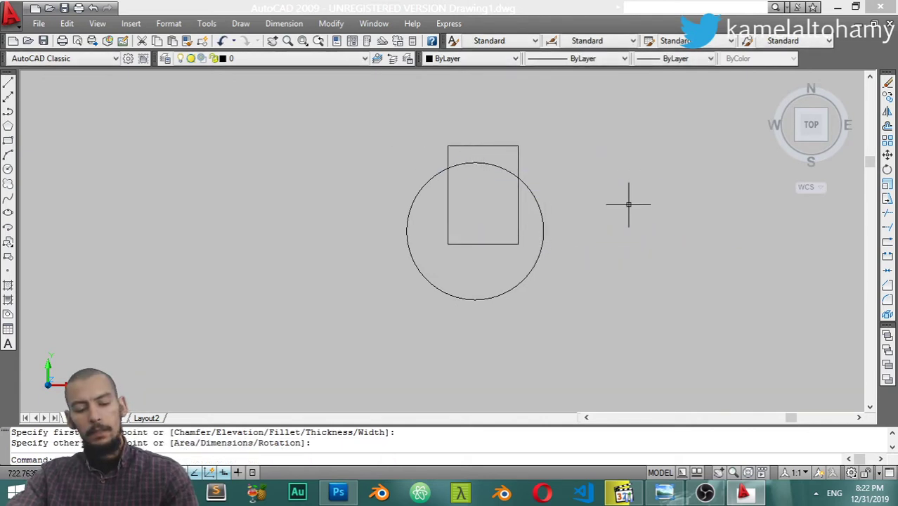
text(tr)
Step: Trim the arc inside the rectangle and the rectangle's side edges inside the circle
key(Return)
key(Return)
click(526, 216)
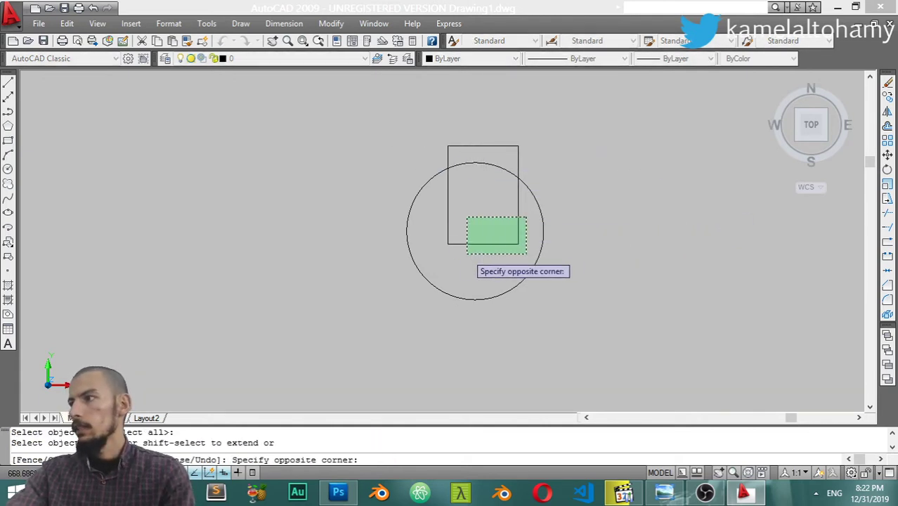
click(434, 257)
click(503, 161)
click(501, 212)
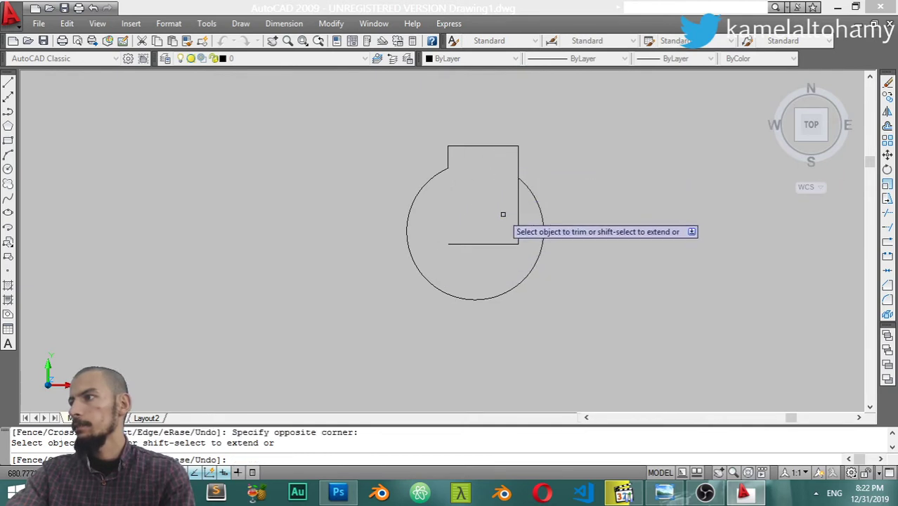
click(519, 215)
click(504, 205)
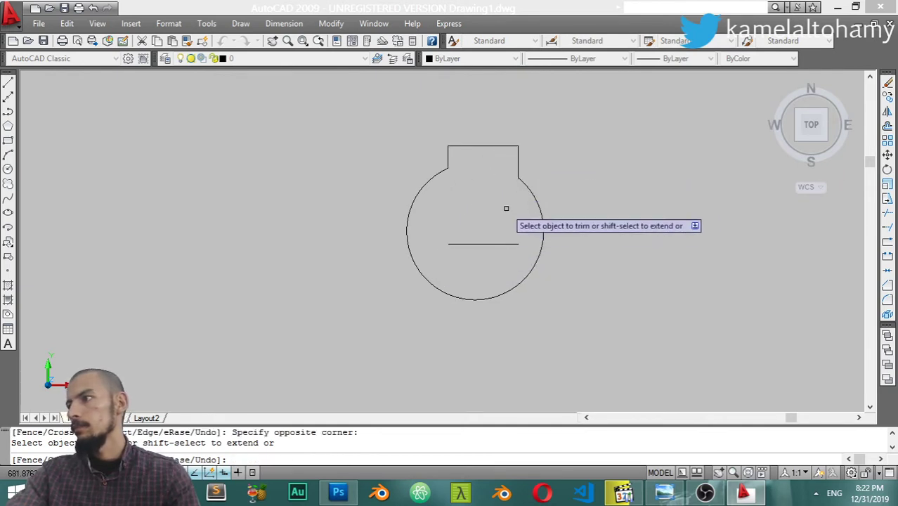
key(Escape)
Step: Erase the leftover horizontal bottom line of the rectangle
click(442, 226)
click(550, 261)
text(e)
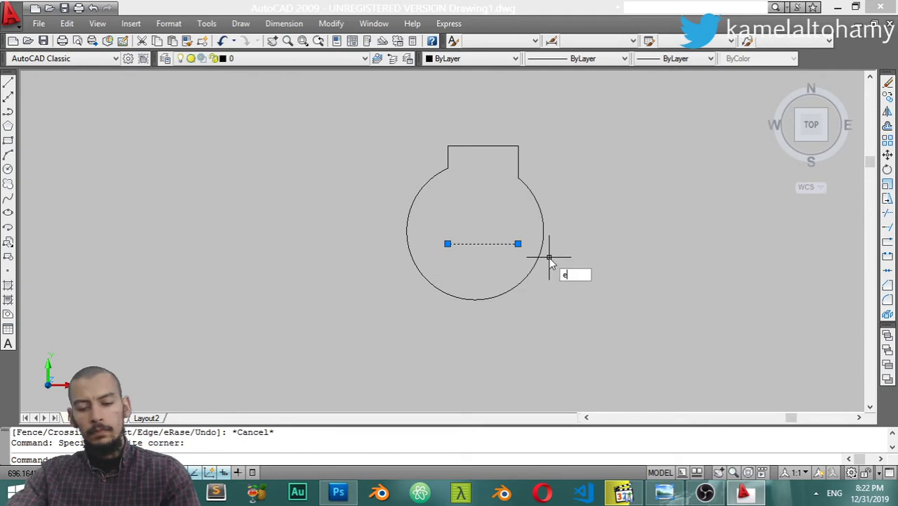
key(Return)
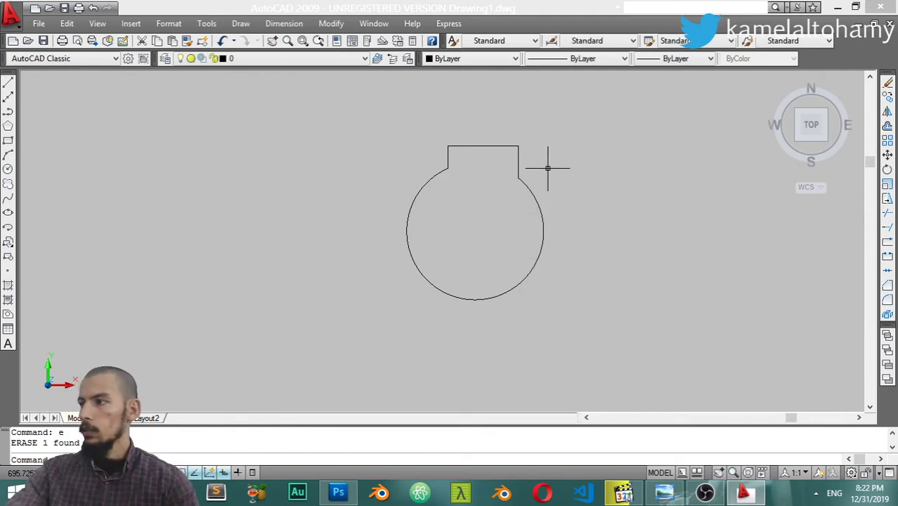
click(541, 124)
Step: Attempt offsetting the tabbed outline at distances 10 and 4, then cancel
click(486, 185)
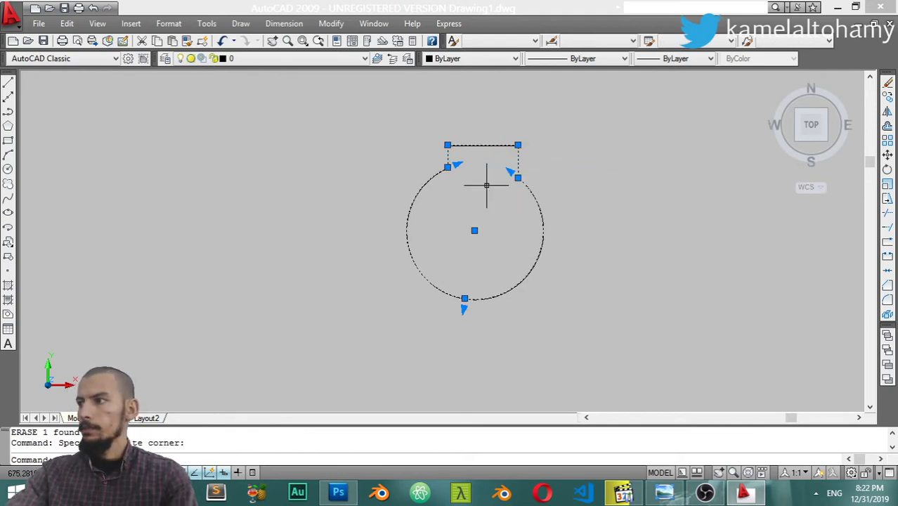
text(o)
key(Return)
key(Return)
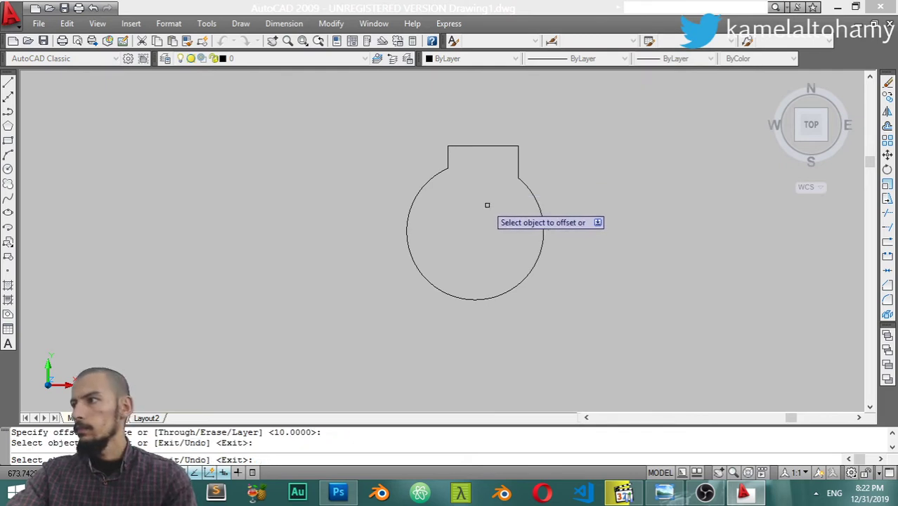
key(Escape)
click(569, 120)
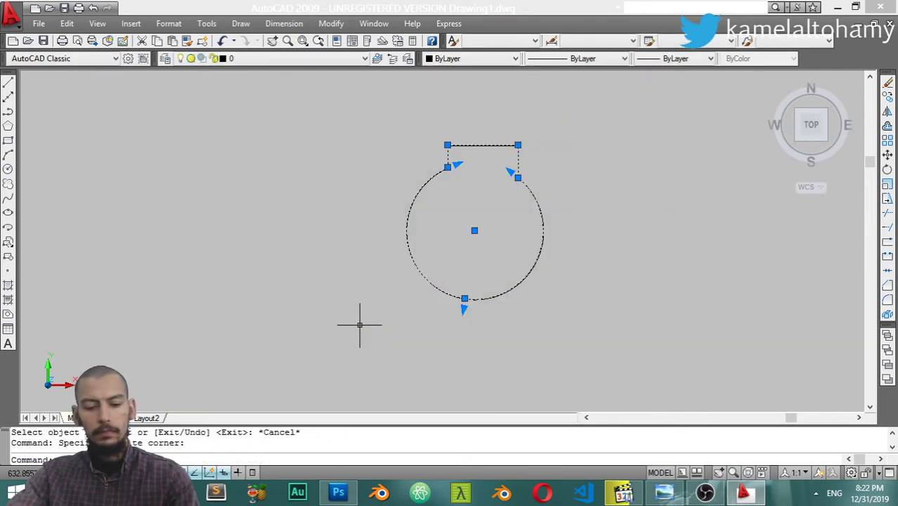
text(o)
key(Return)
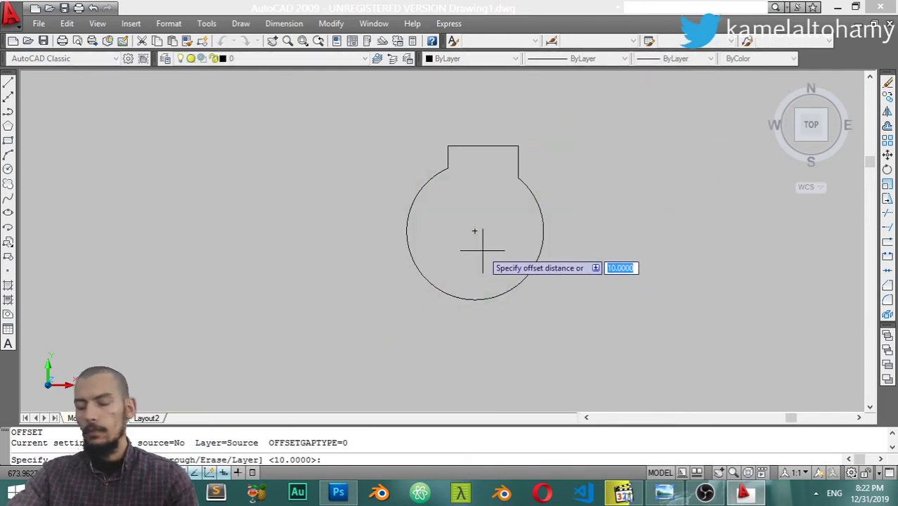
key(Return)
click(497, 239)
click(487, 229)
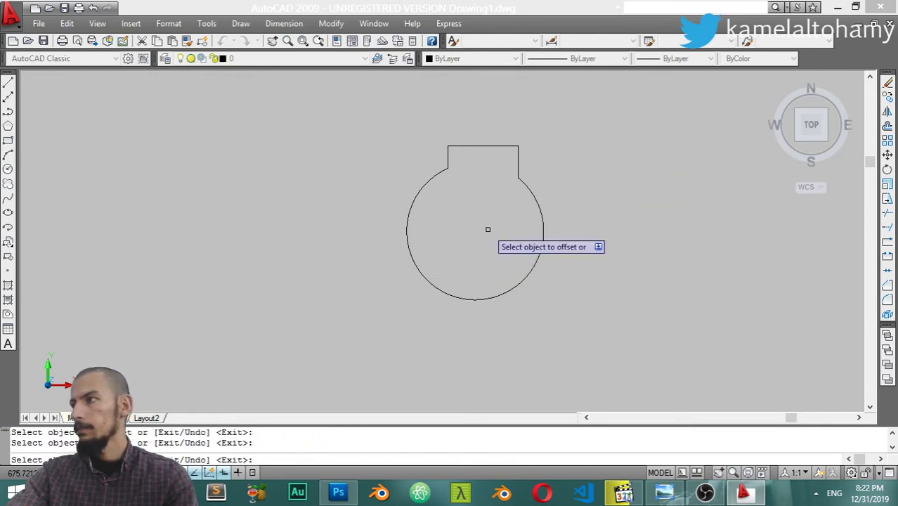
key(Escape)
Step: Window-select the whole tabbed shape and retry the offset at distance 4, then cancel
click(581, 122)
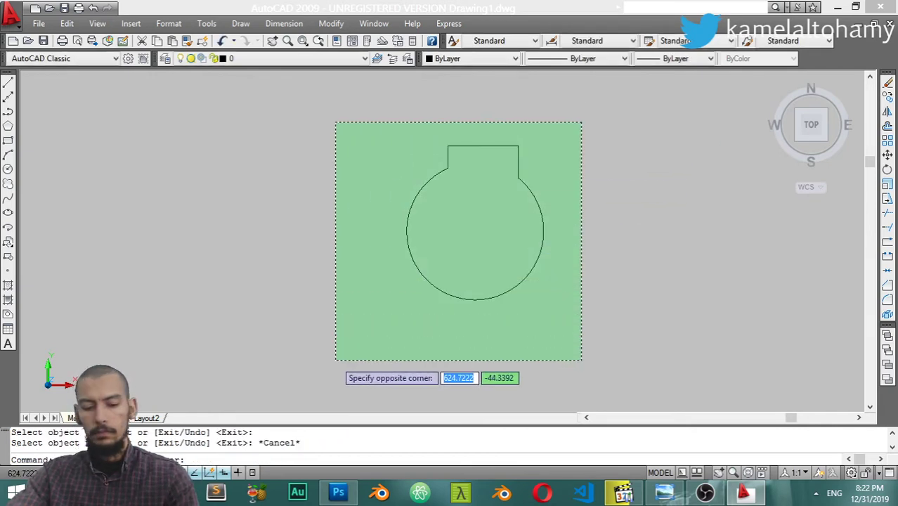
click(335, 361)
text(o)
key(Return)
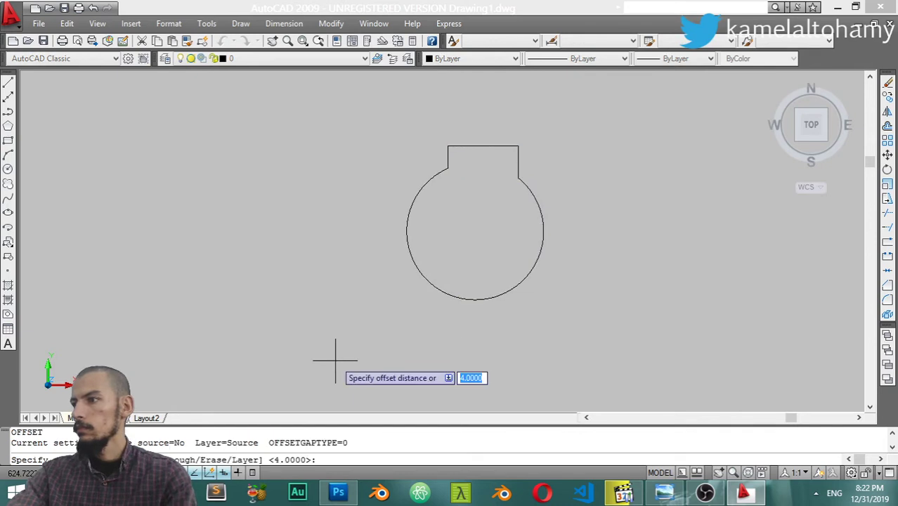
key(Return)
click(475, 238)
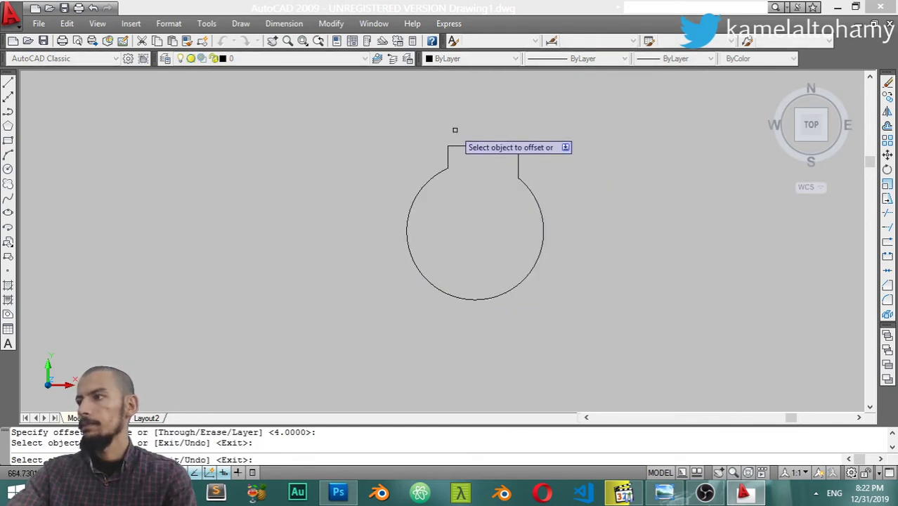
click(472, 273)
key(Escape)
Step: Offset the tab and circle outlines 2 units inward
click(638, 114)
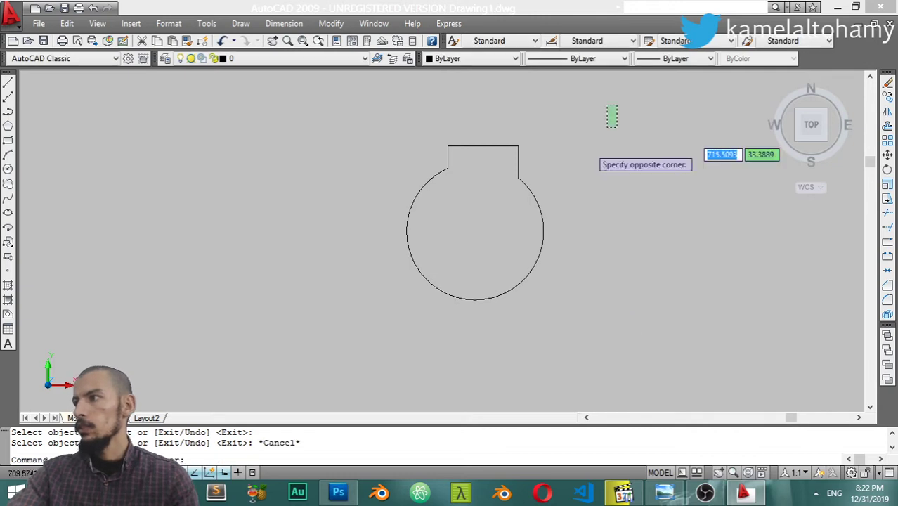
click(357, 307)
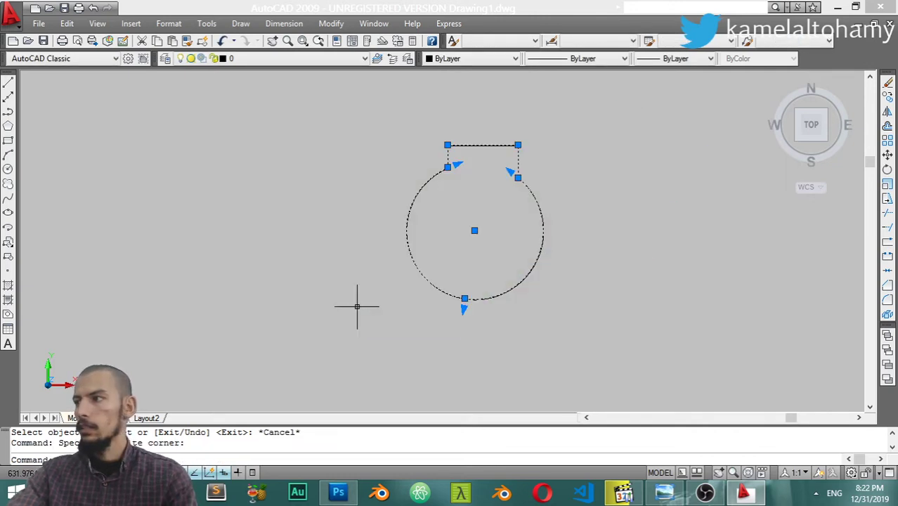
text(o)
key(Return)
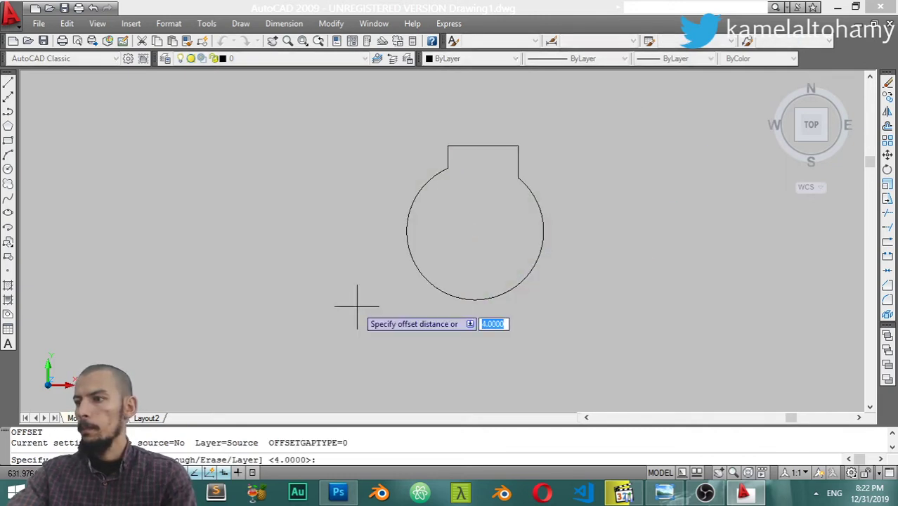
text(2)
key(Return)
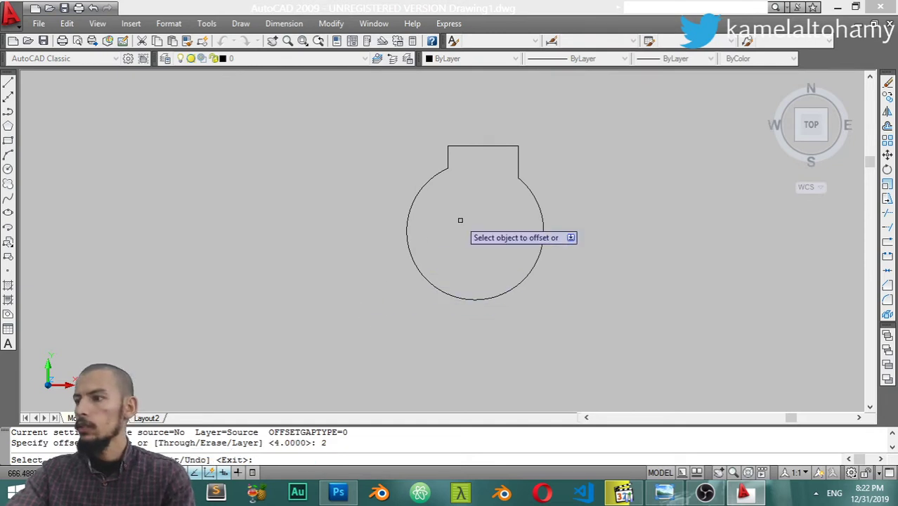
click(470, 146)
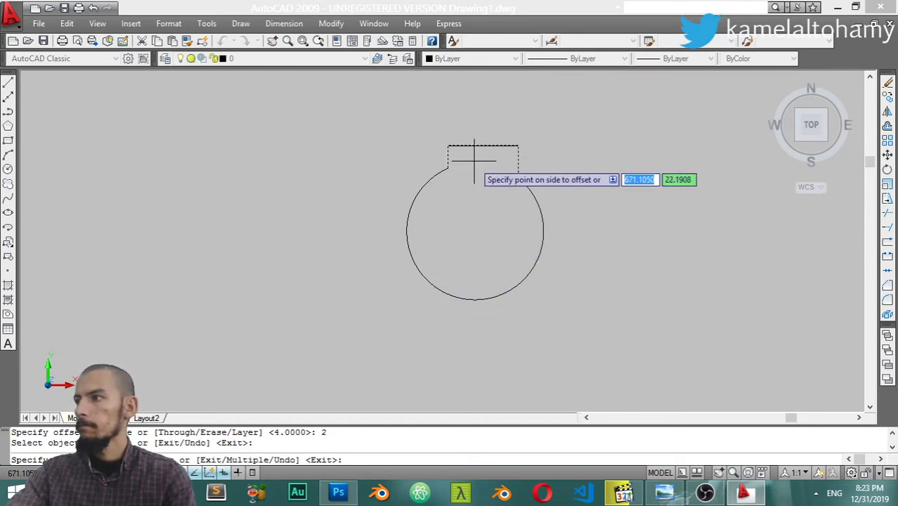
click(478, 202)
click(443, 172)
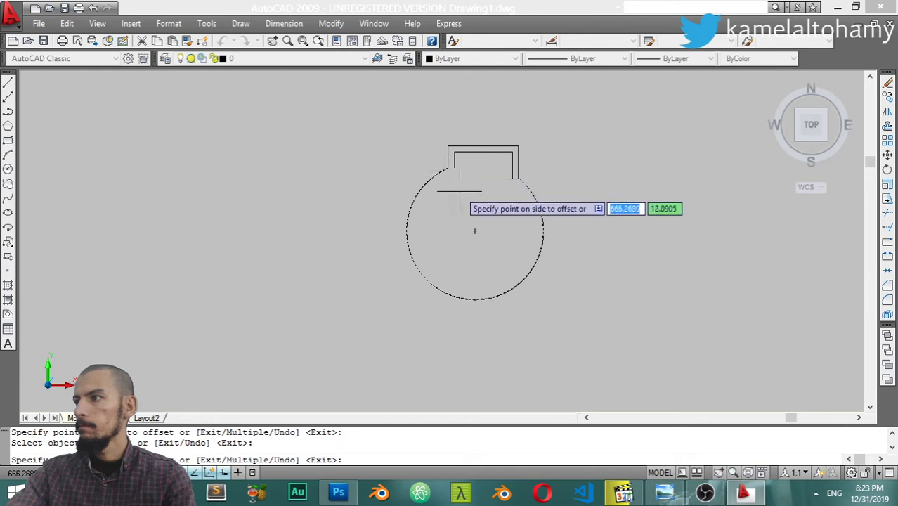
click(460, 192)
scroll(533, 173, up, 5)
key(Escape)
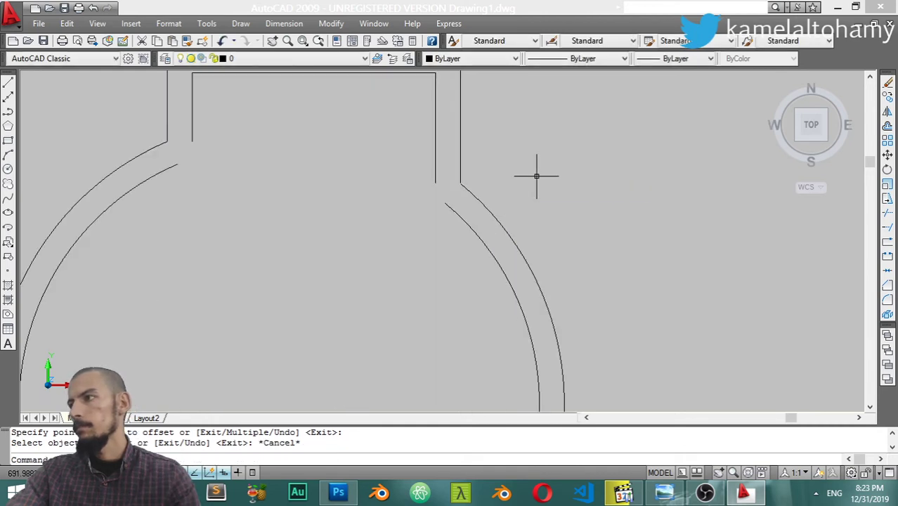
Step: Draw short lines closing the inner outline's gaps at both tab corners
text(l)
key(Return)
click(435, 183)
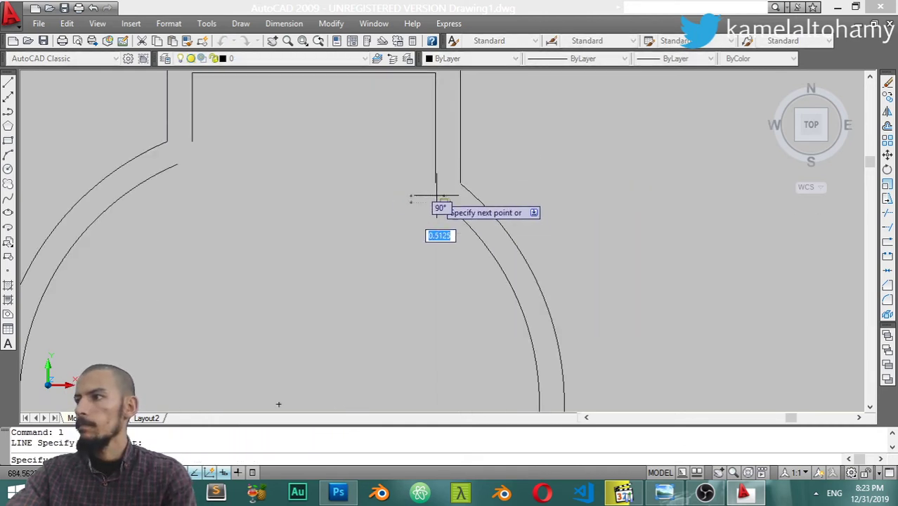
click(445, 204)
key(Return)
key(Return)
click(178, 165)
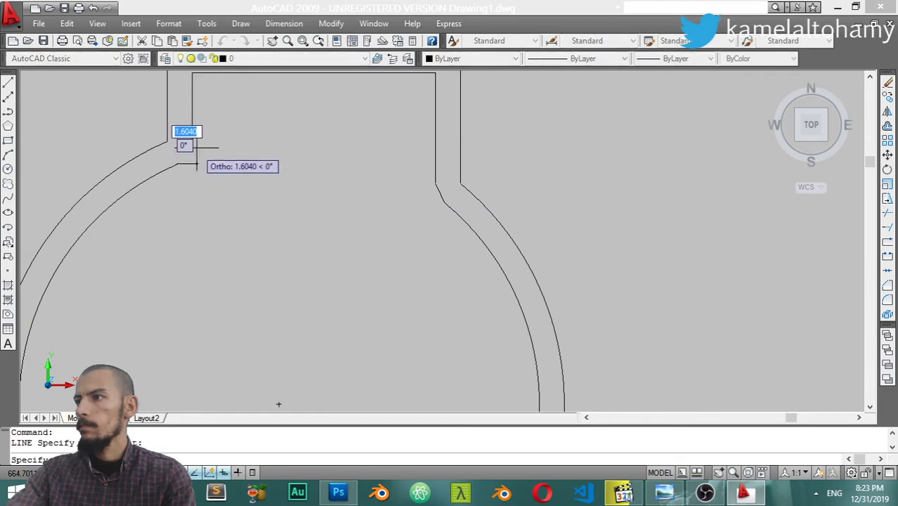
click(192, 140)
key(Return)
scroll(210, 142, down, 2)
scroll(301, 144, down, 2)
click(399, 134)
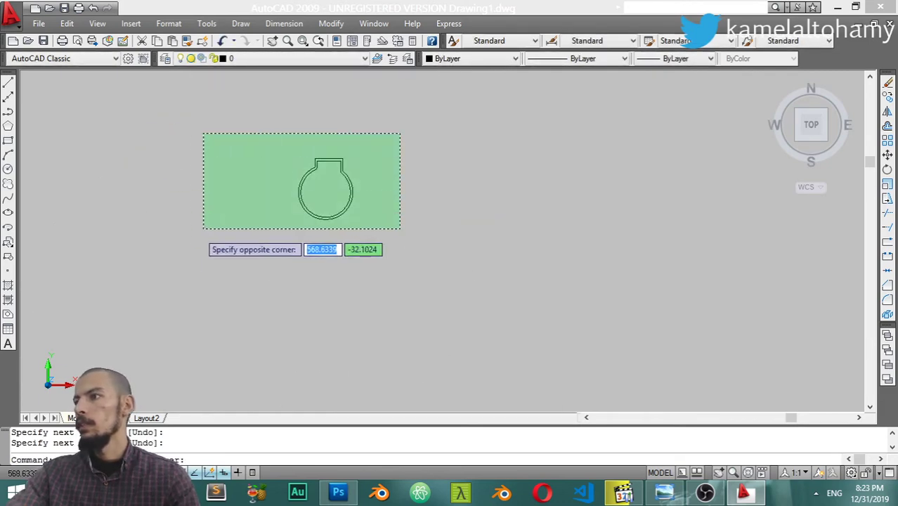
click(202, 227)
click(331, 23)
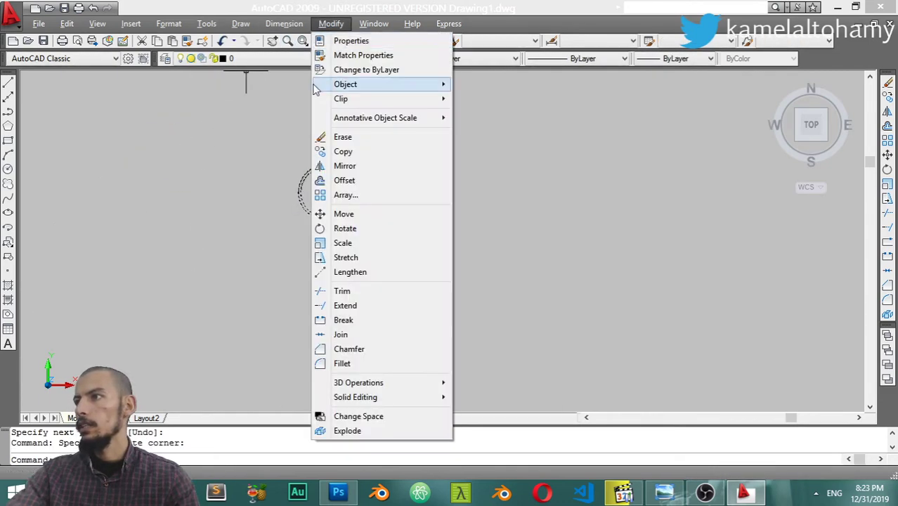
click(345, 196)
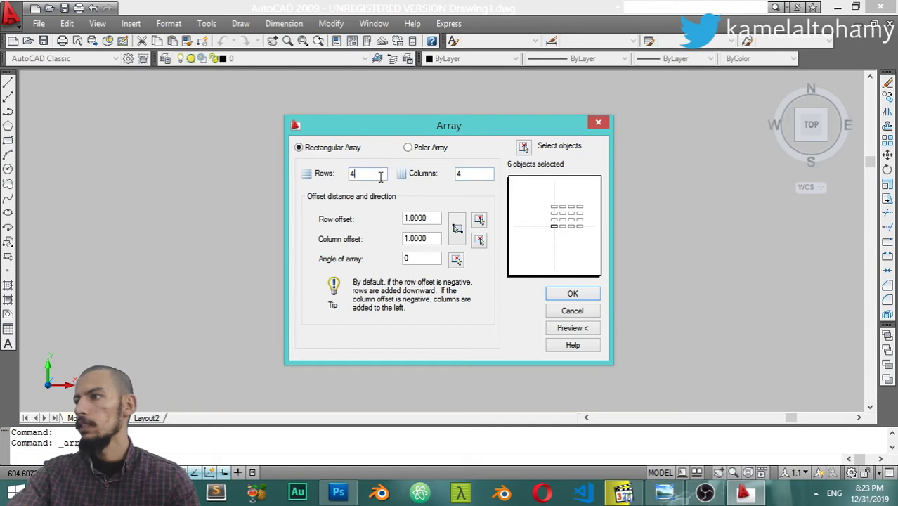
text(8)
key(Return)
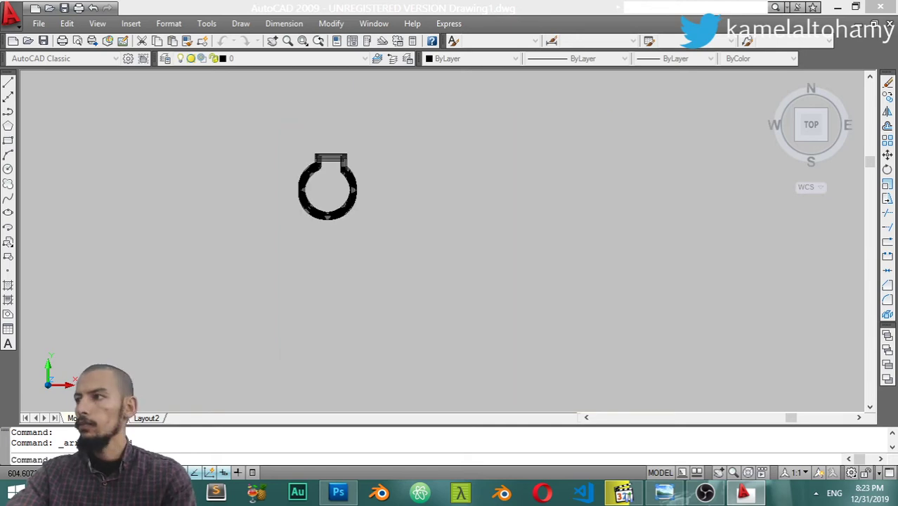
scroll(368, 173, up, 3)
scroll(368, 173, down, 2)
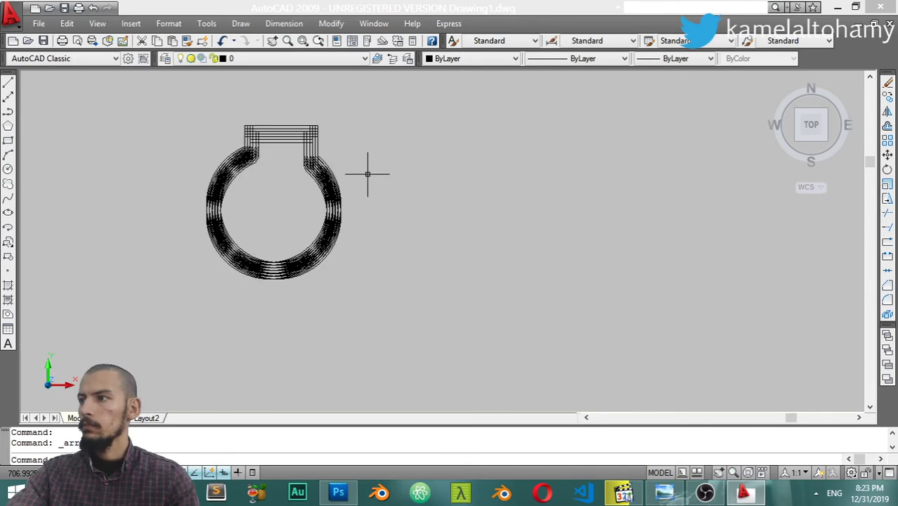
scroll(367, 174, down, 1)
key(Escape)
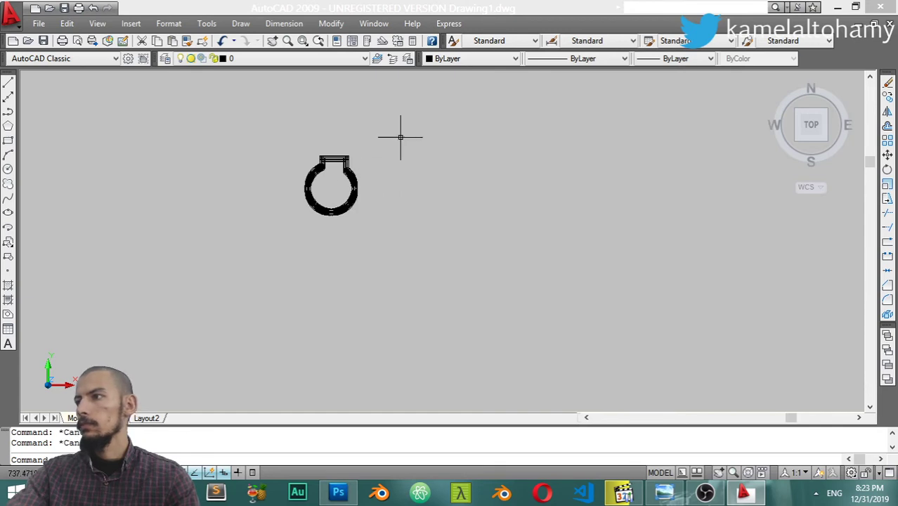
scroll(380, 151, up, 3)
key(ctrl+z)
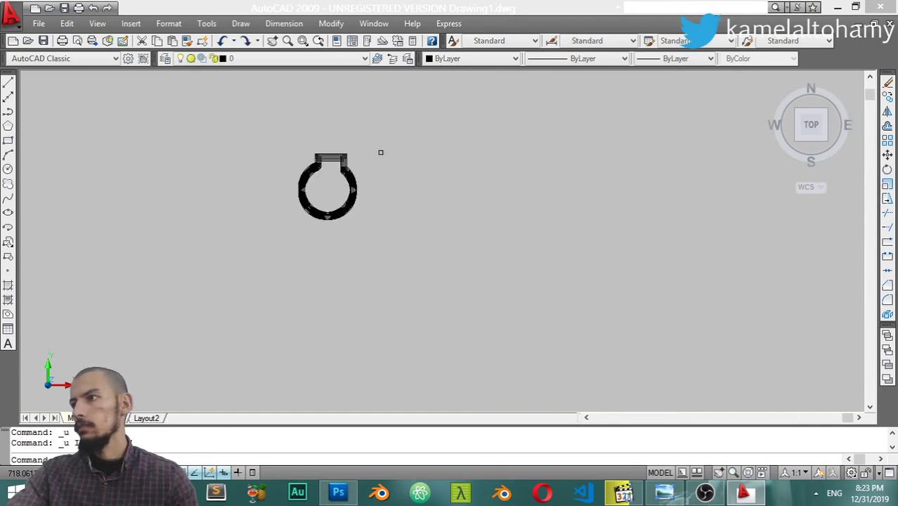
key(ctrl+z)
drag(379, 143, 261, 226)
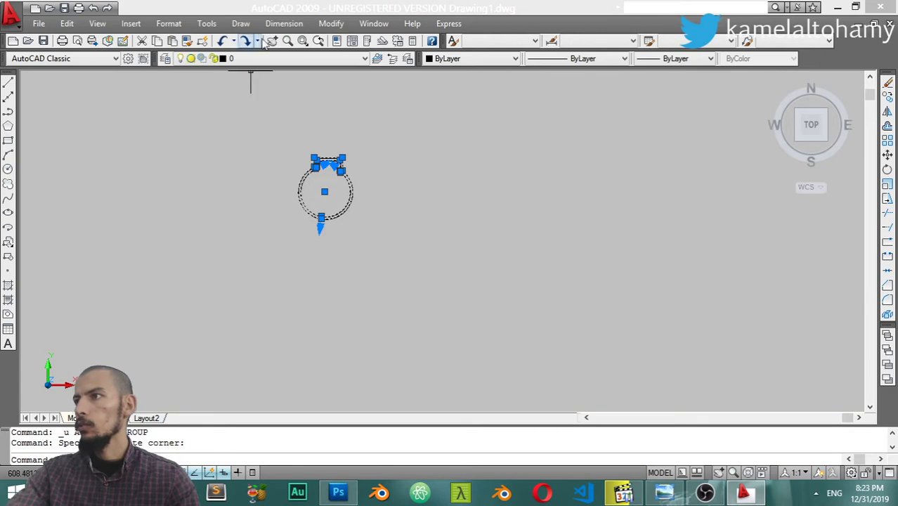
Step: Set up a rectangular array of 5 rows and 2 columns and preview it
click(317, 26)
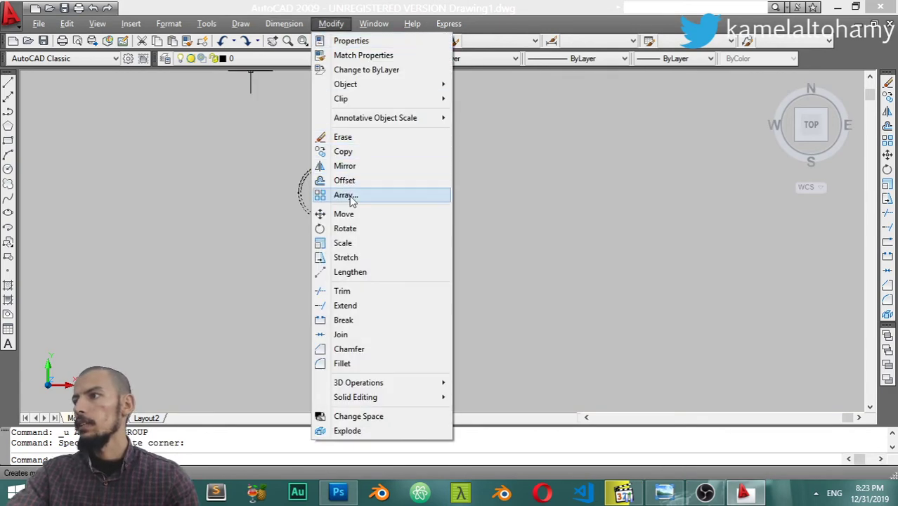
click(348, 195)
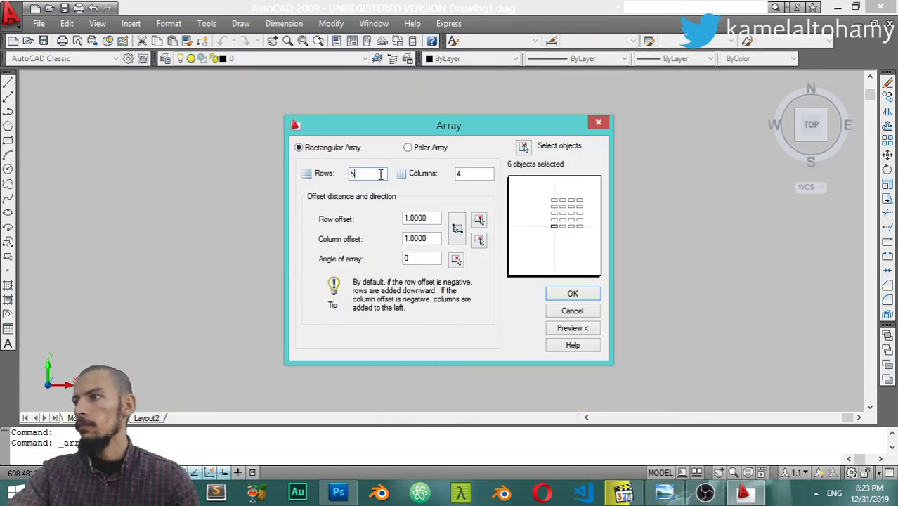
mouse_move(380, 174)
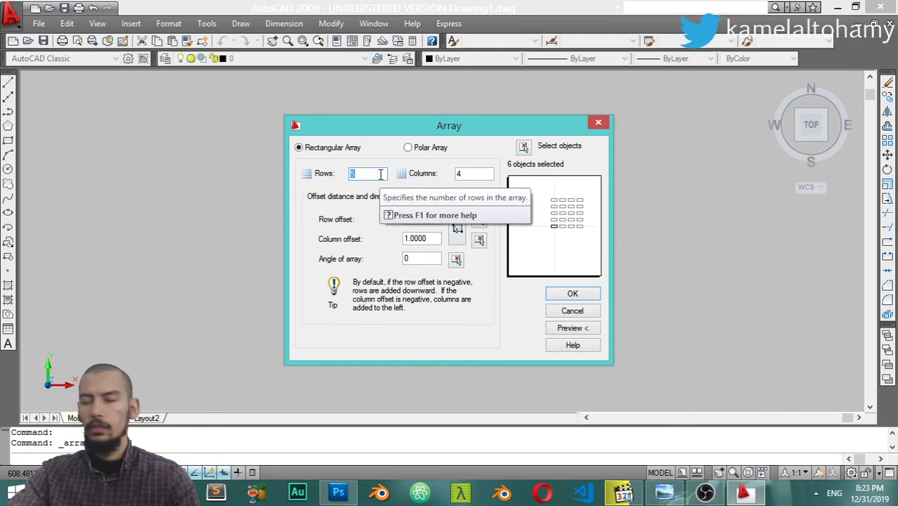
text(5)
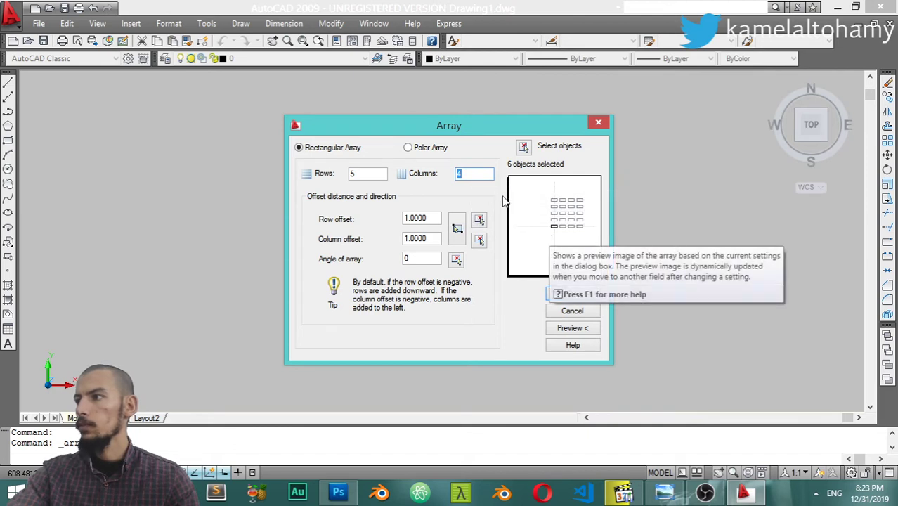
text(2)
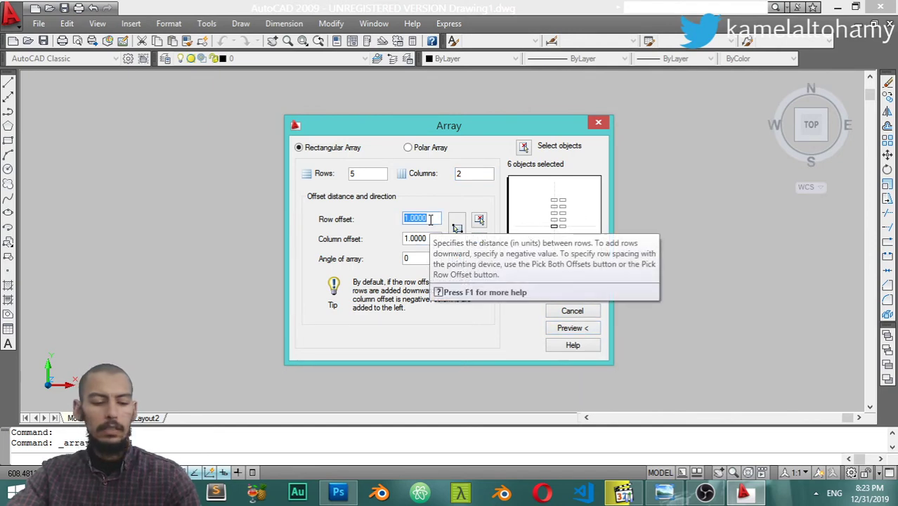
text(25)
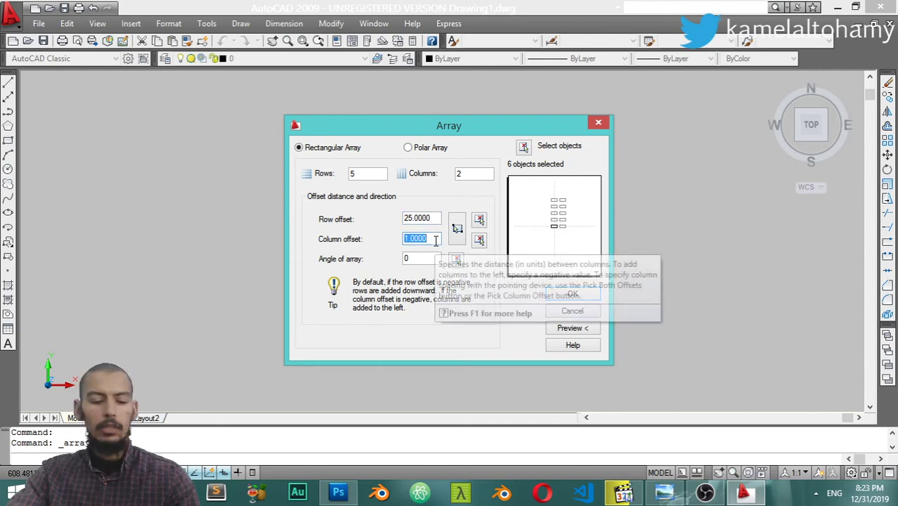
text(35)
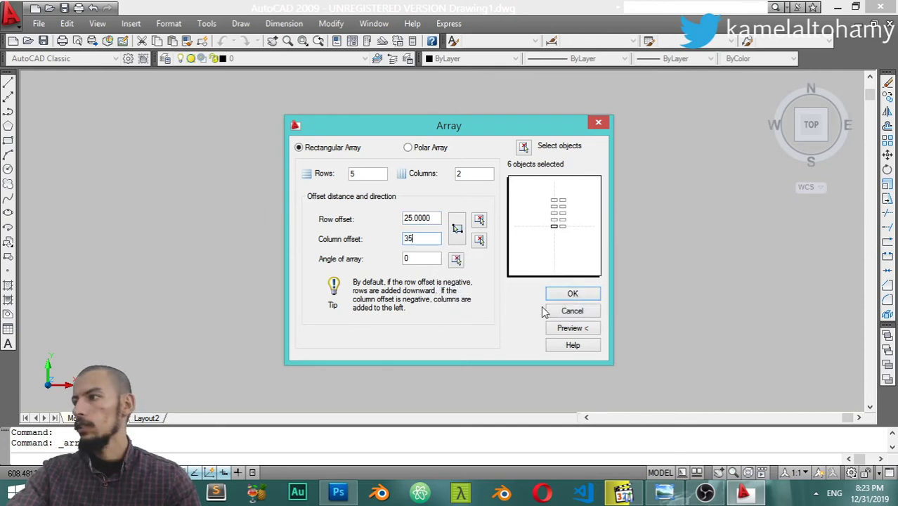
click(572, 328)
click(335, 162)
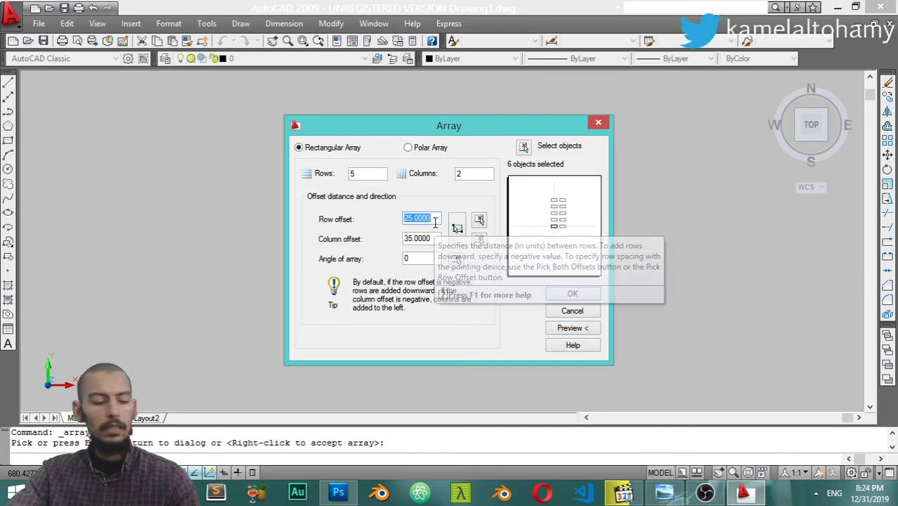
Step: Set row offset 100 and column offset 150, preview, and create the array
text(100)
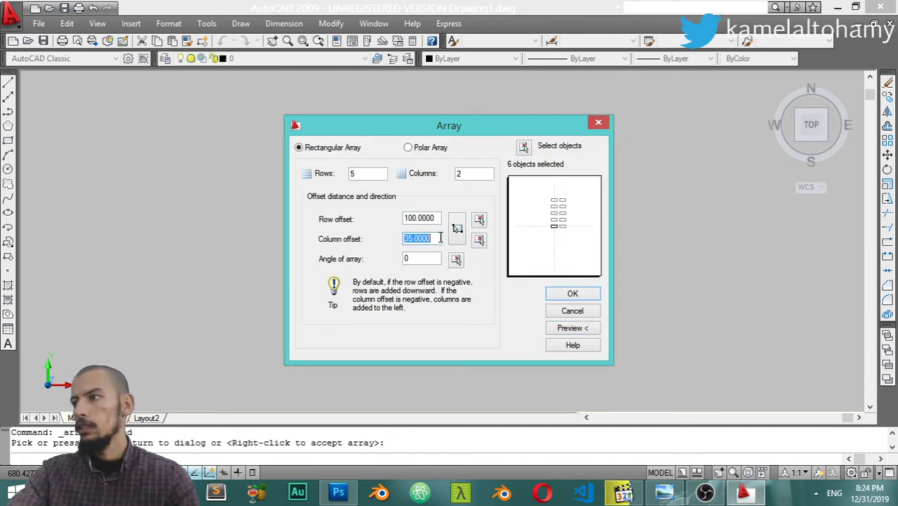
text(150)
click(572, 328)
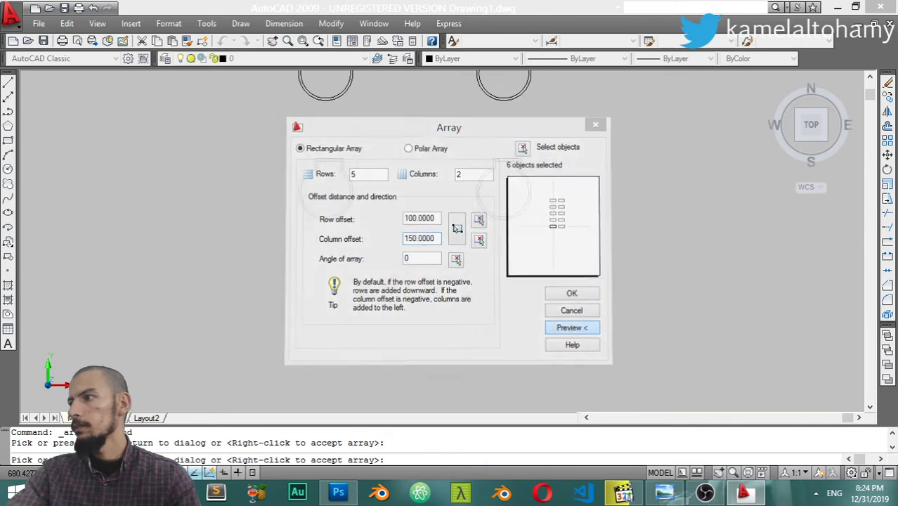
scroll(489, 203, down, 3)
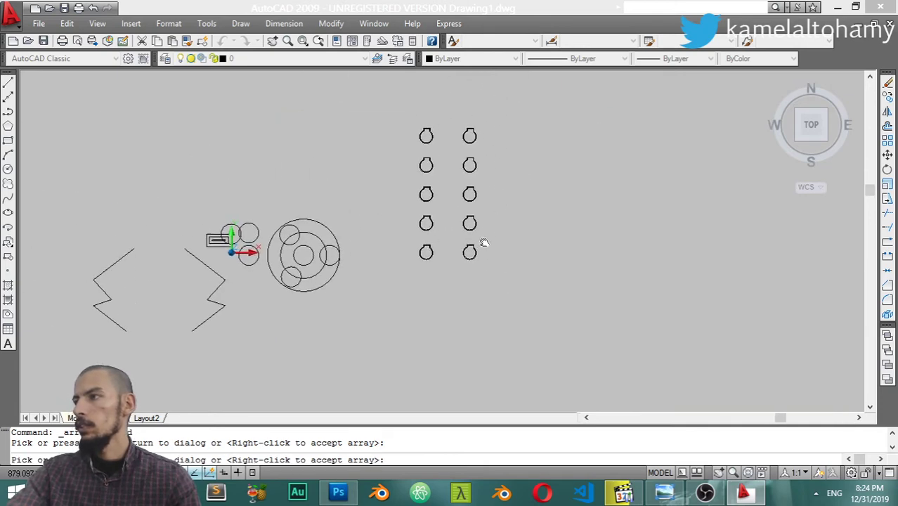
scroll(474, 278, up, 5)
middle_drag(414, 174, 432, 226)
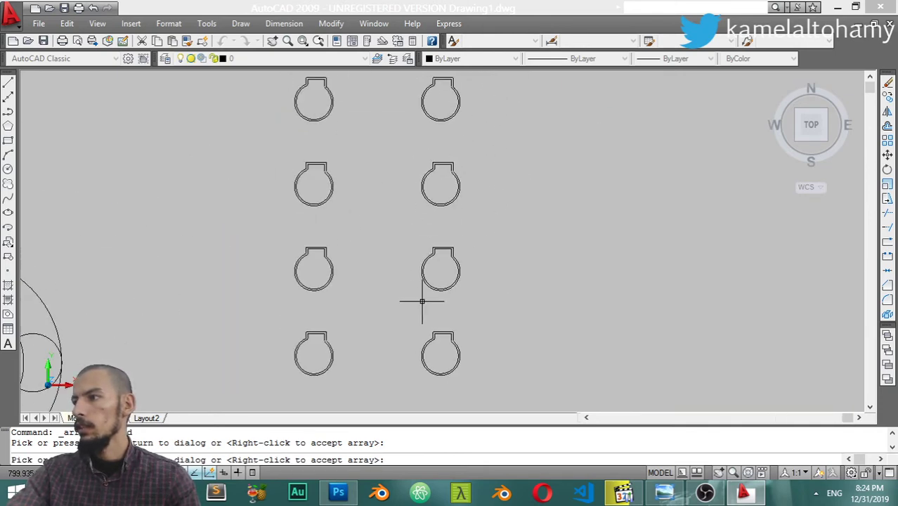
middle_drag(421, 301, 445, 244)
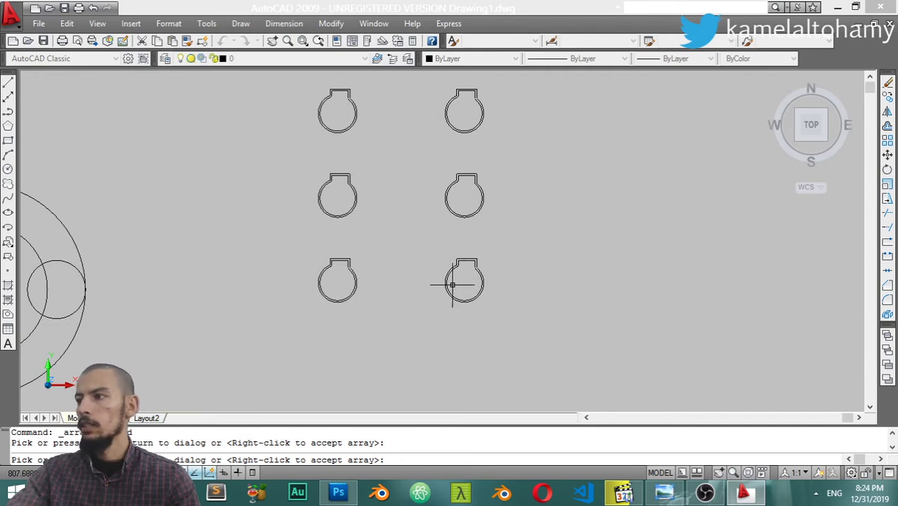
click(374, 270)
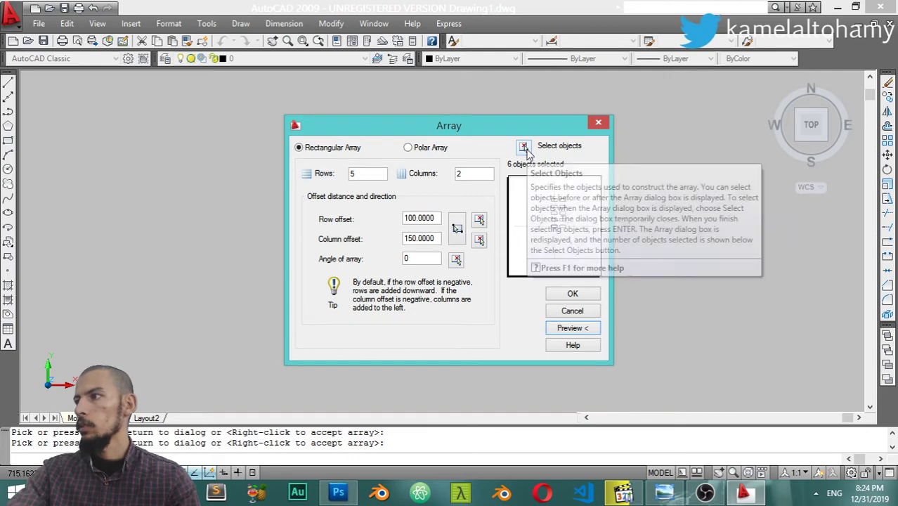
click(581, 328)
click(462, 154)
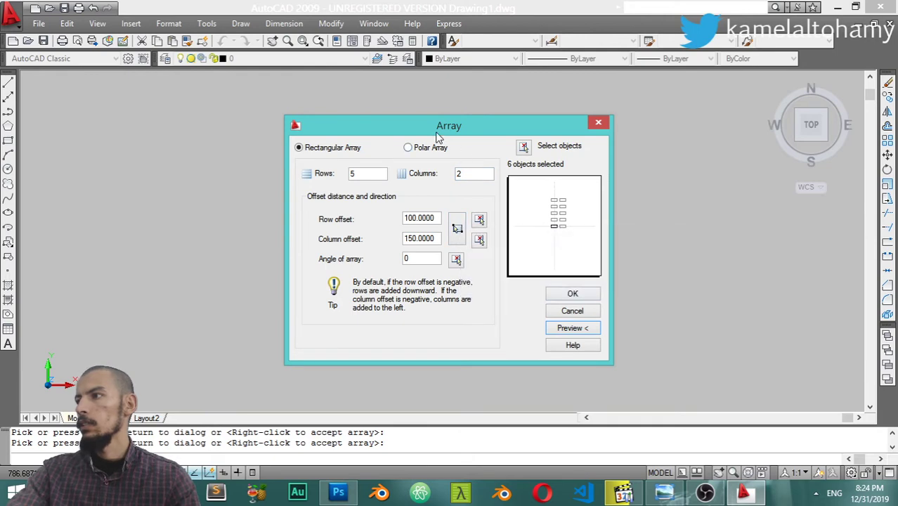
drag(437, 136, 630, 160)
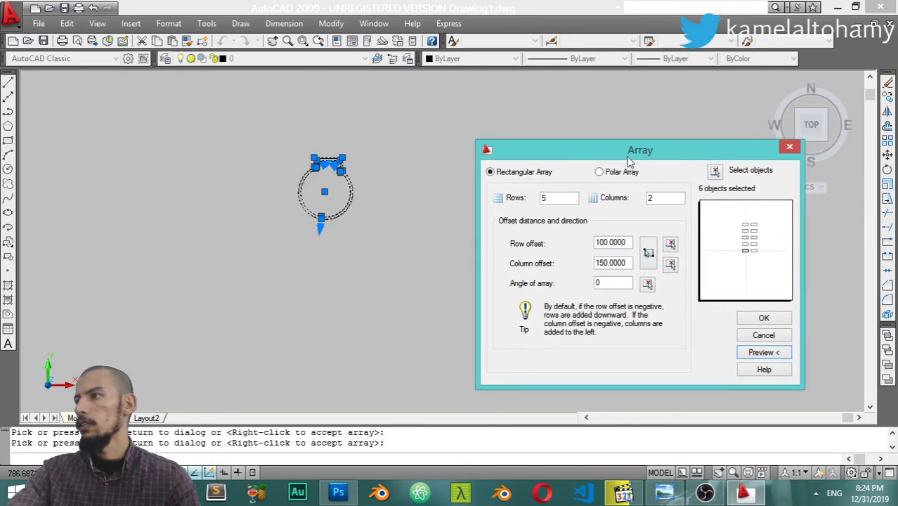
click(764, 318)
Step: Window-select and erase the arrayed ring copies and leftover bracket pieces
scroll(432, 232, down, 5)
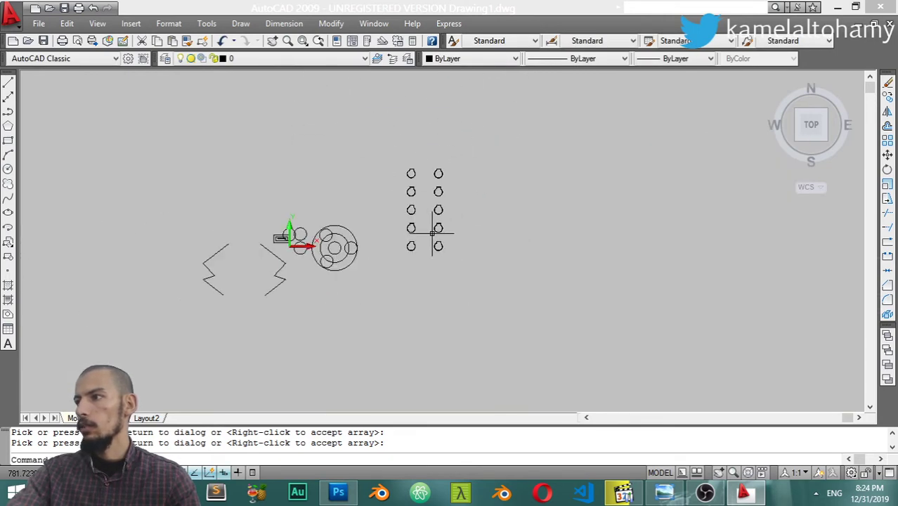
scroll(432, 232, up, 5)
scroll(466, 127, down, 4)
click(470, 116)
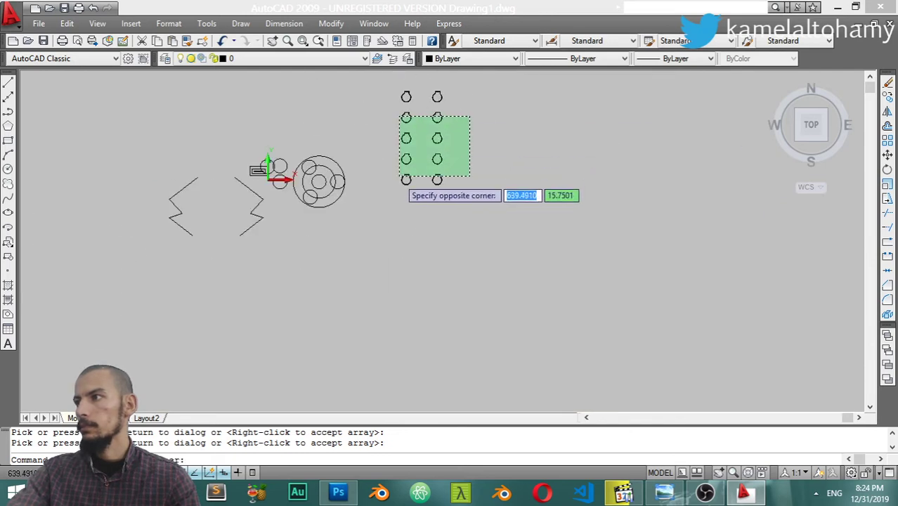
click(400, 176)
text(e)
key(Return)
middle_drag(432, 146, 427, 191)
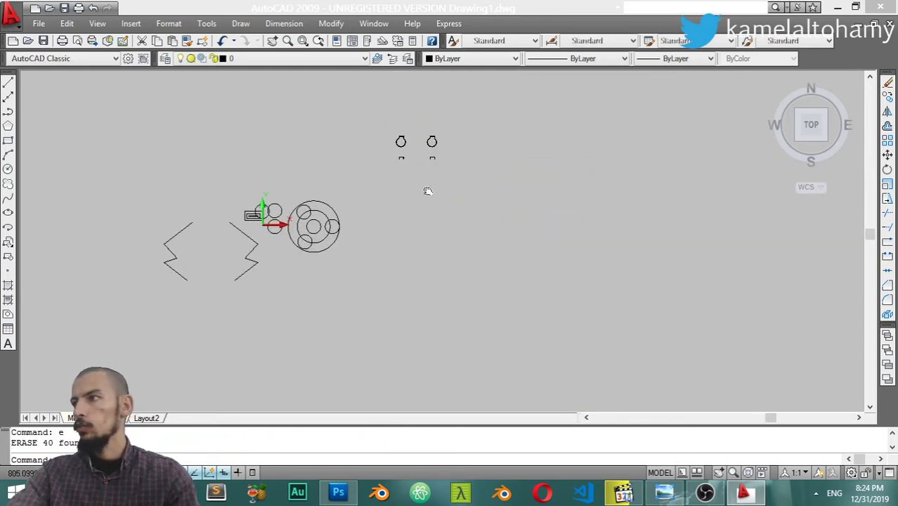
scroll(427, 191, up, 5)
click(483, 128)
click(280, 210)
text(e)
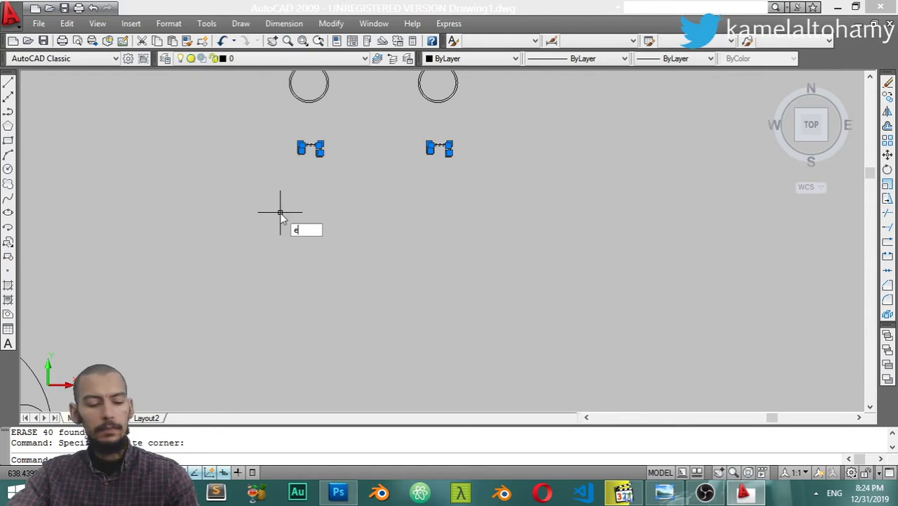
key(Return)
Step: Erase the right-hand ring copy and select the remaining original ring
middle_drag(345, 177, 347, 282)
click(497, 144)
click(379, 260)
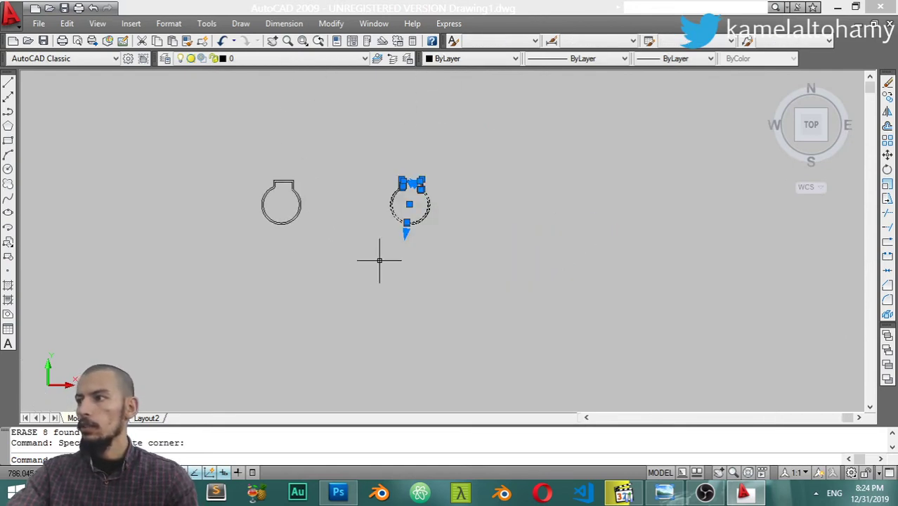
text(e)
key(Return)
click(326, 239)
click(238, 195)
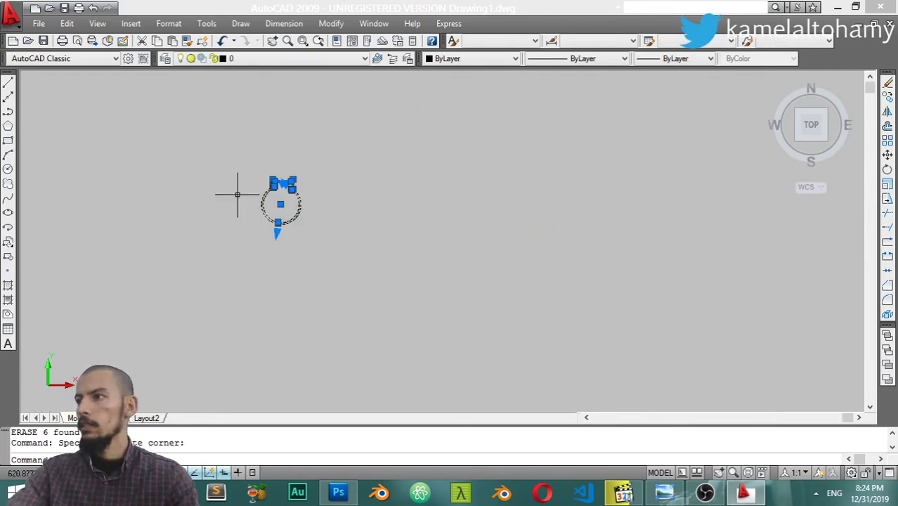
click(330, 23)
Step: Set up a polar array of 6 items around a picked centre point and preview it
click(344, 196)
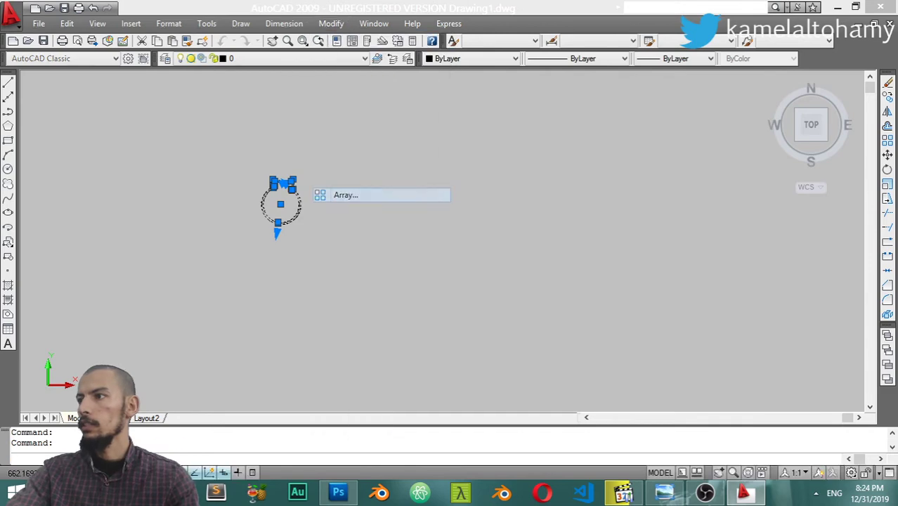
click(421, 149)
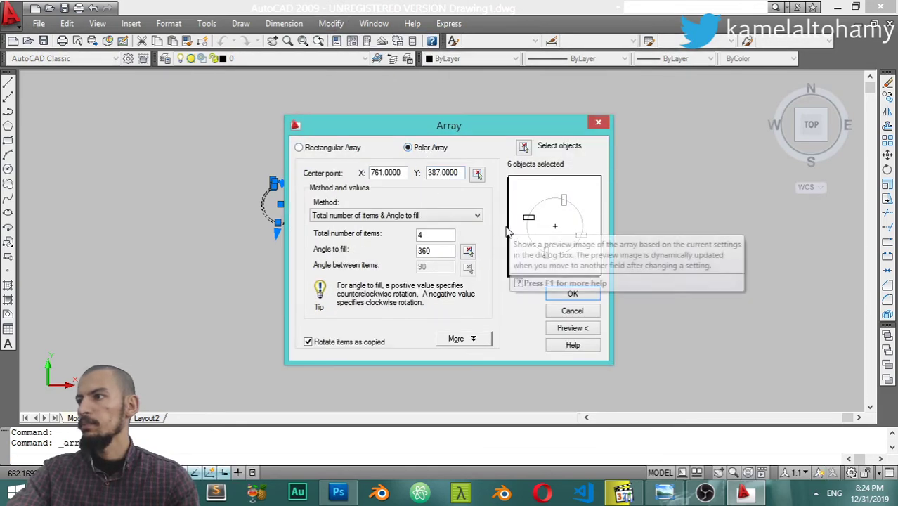
click(477, 174)
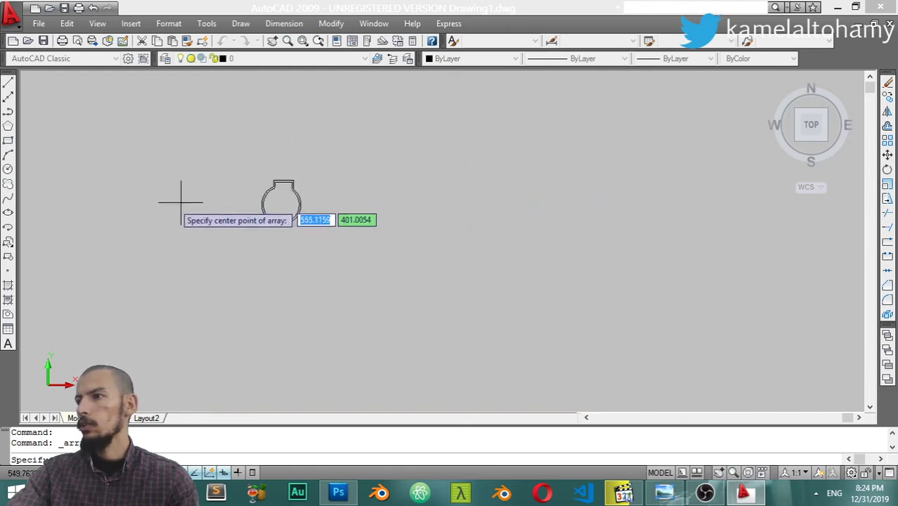
click(154, 214)
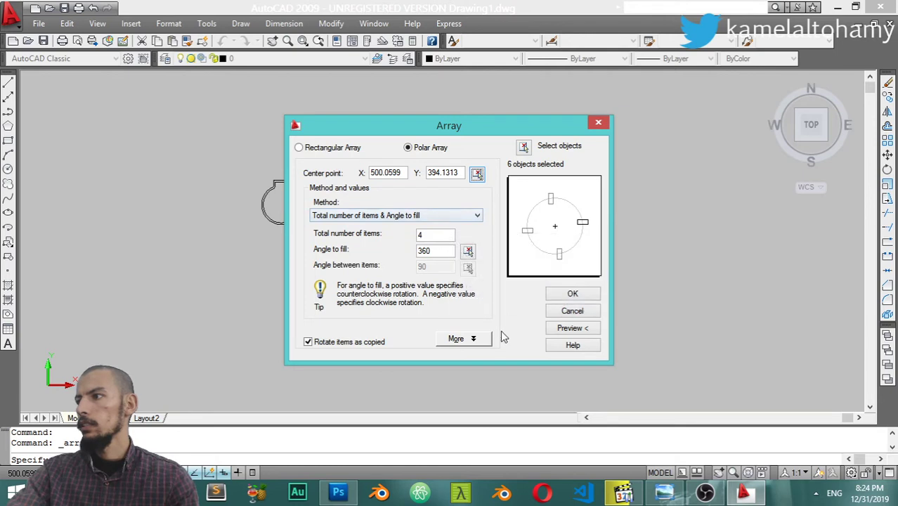
text(6)
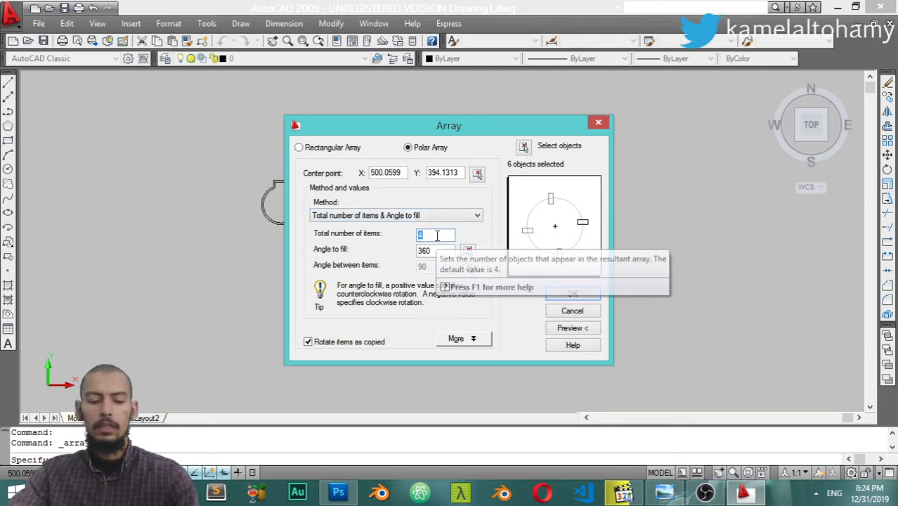
key(Tab)
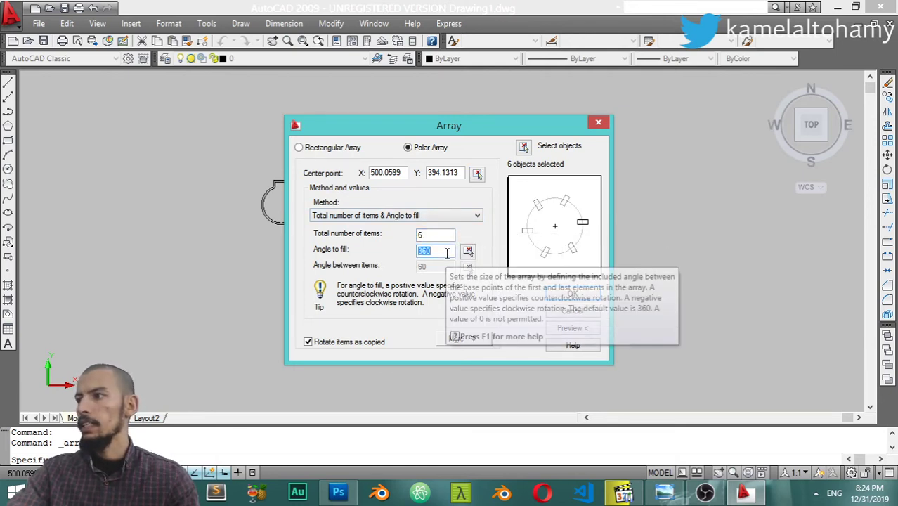
mouse_move(435, 251)
text(27)
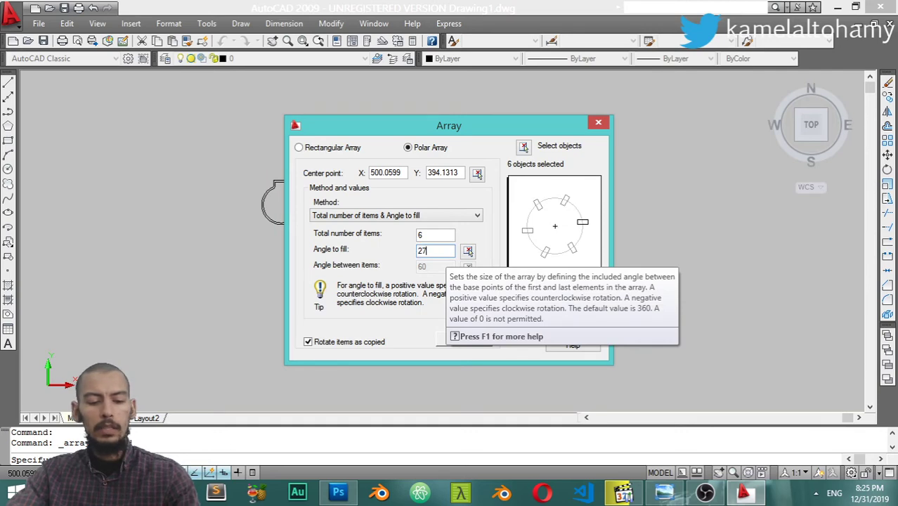
text(0)
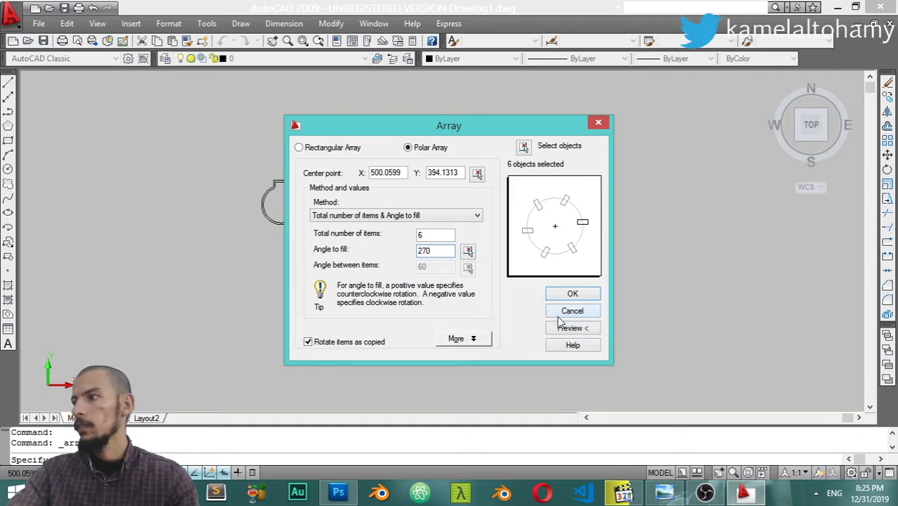
click(563, 328)
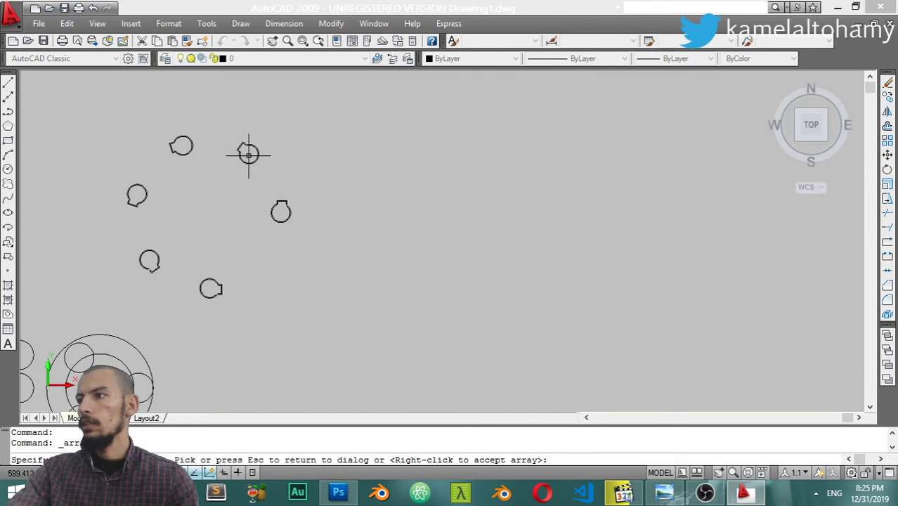
Step: Change the angle to fill to 360° and create the six-item polar array
click(265, 198)
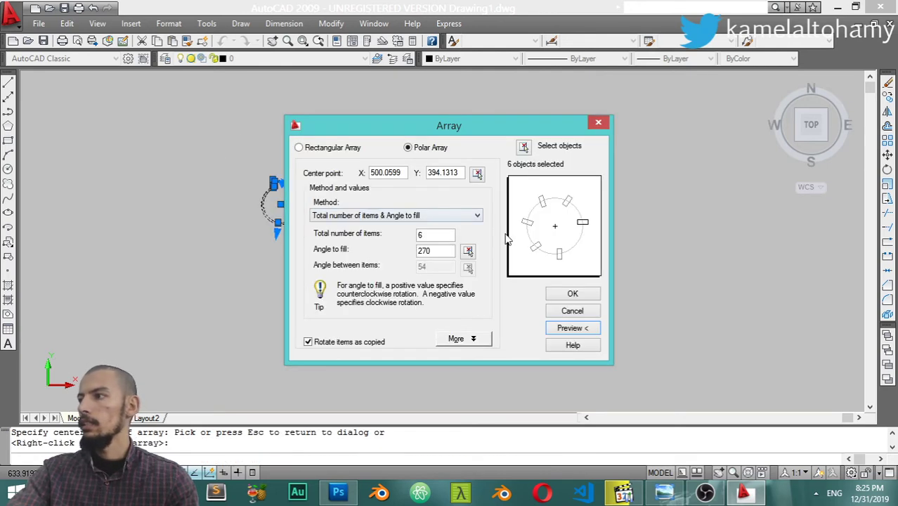
click(446, 255)
text(360)
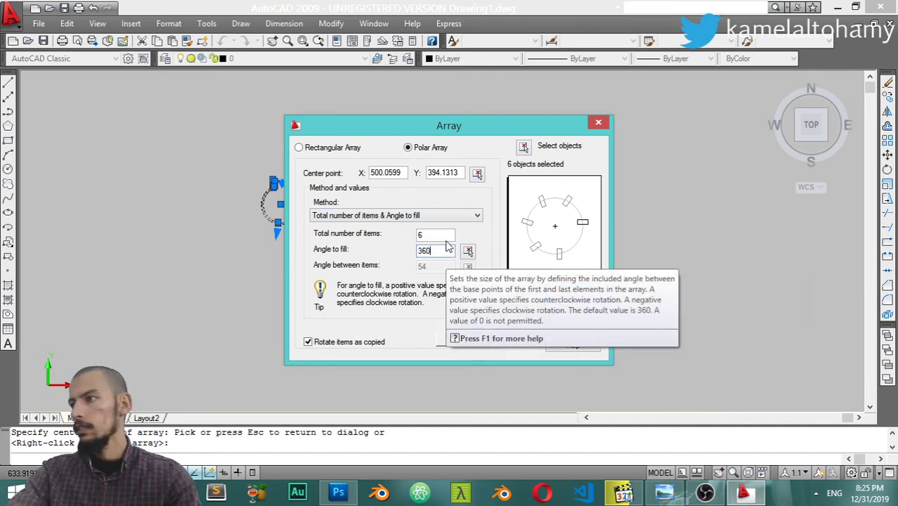
click(440, 235)
click(566, 328)
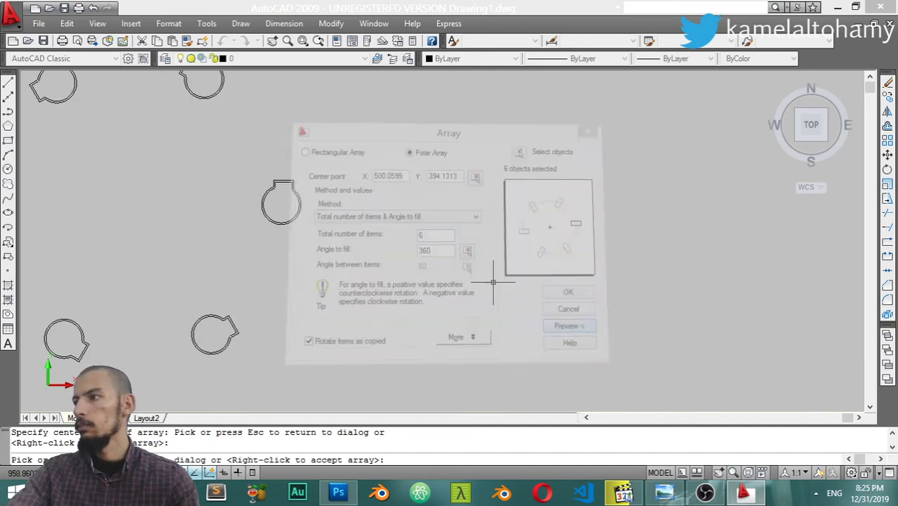
key(Escape)
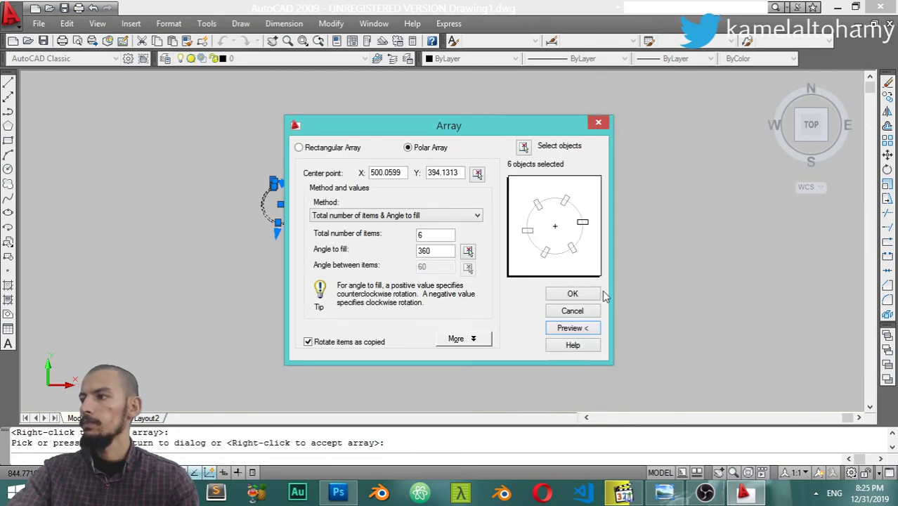
click(574, 298)
scroll(302, 203, down, 2)
Step: Window-select the six-ring array, clear the selection, and reopen the Modify menu
scroll(315, 210, down, 2)
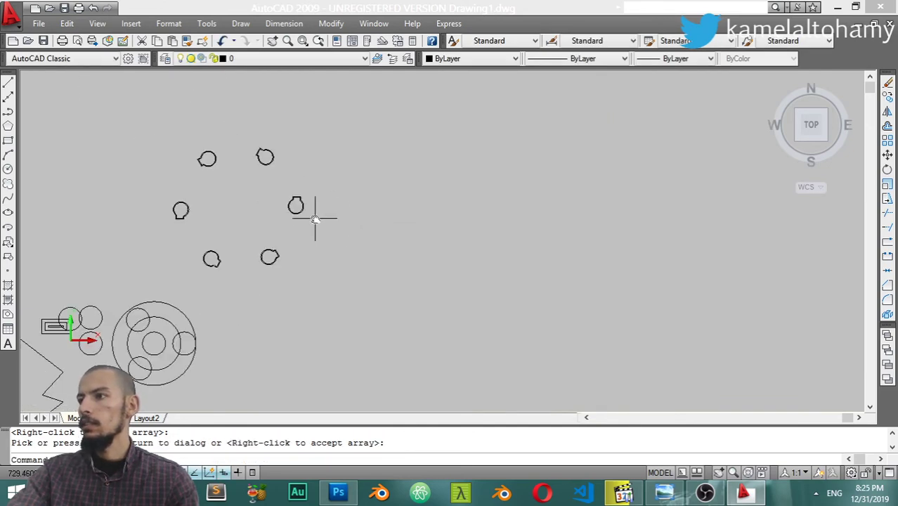
middle_drag(315, 211, 426, 205)
click(457, 131)
click(267, 270)
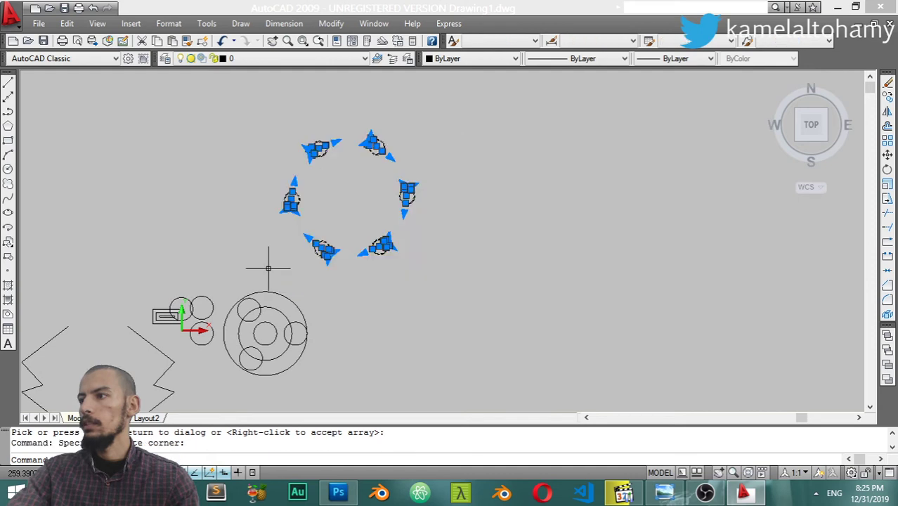
scroll(365, 184, up, 2)
scroll(365, 178, up, 3)
key(Escape)
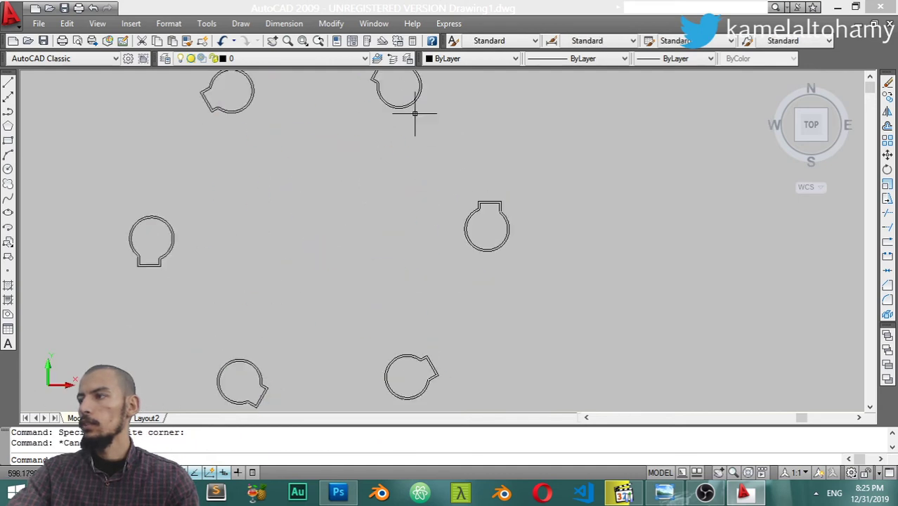
scroll(472, 204, down, 2)
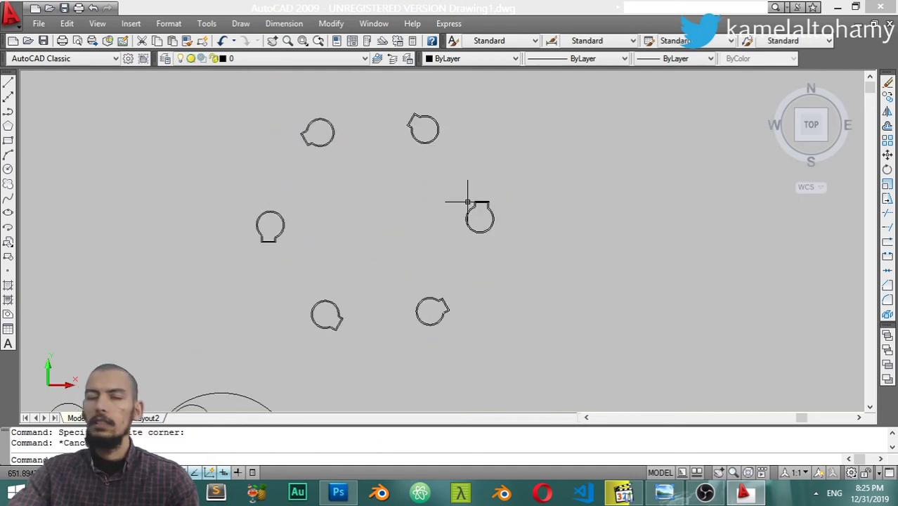
click(333, 25)
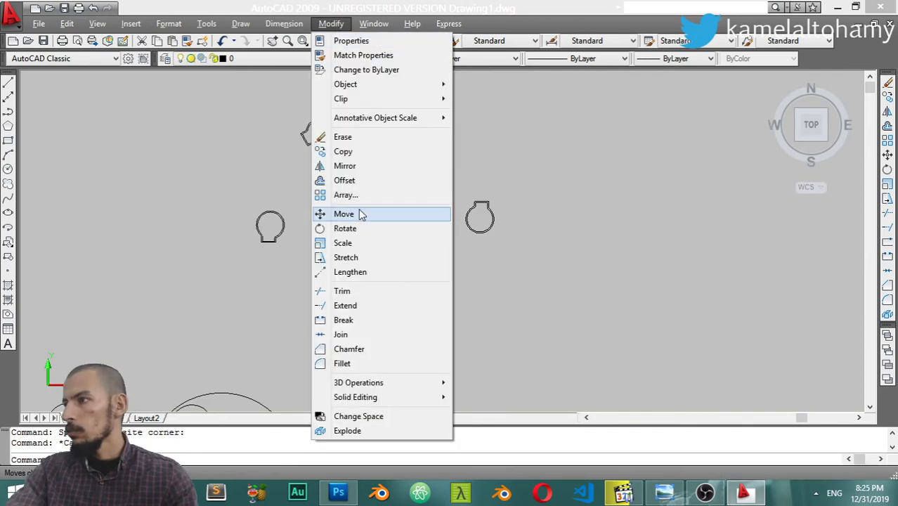
key(Escape)
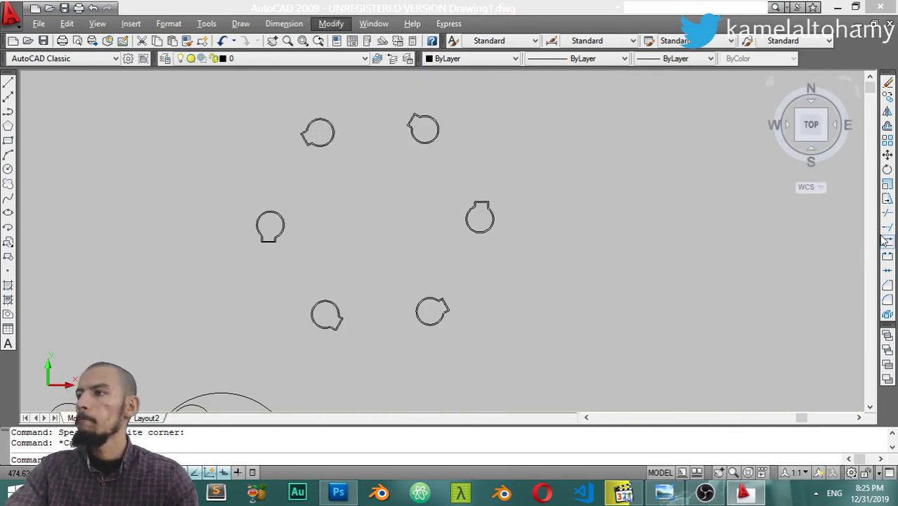
click(333, 26)
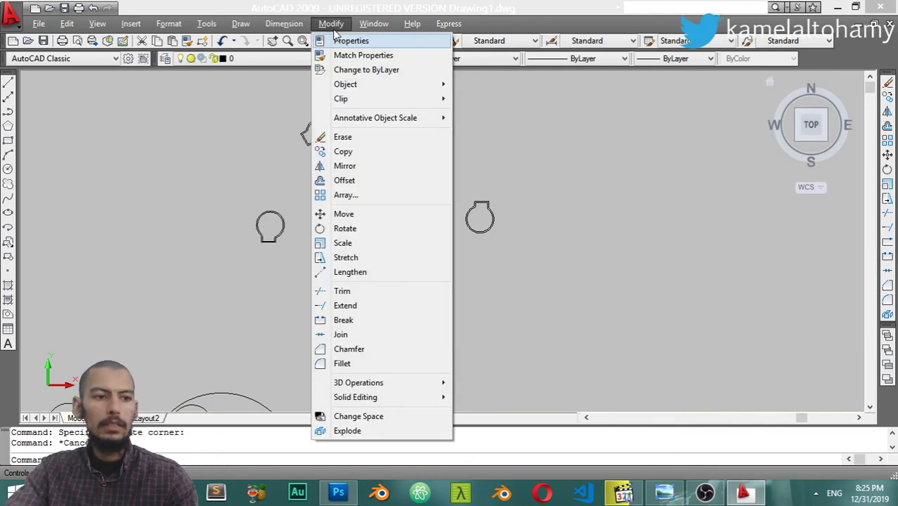
Step: Move the right-hand keyed circle further right, using its centre as base point
click(343, 213)
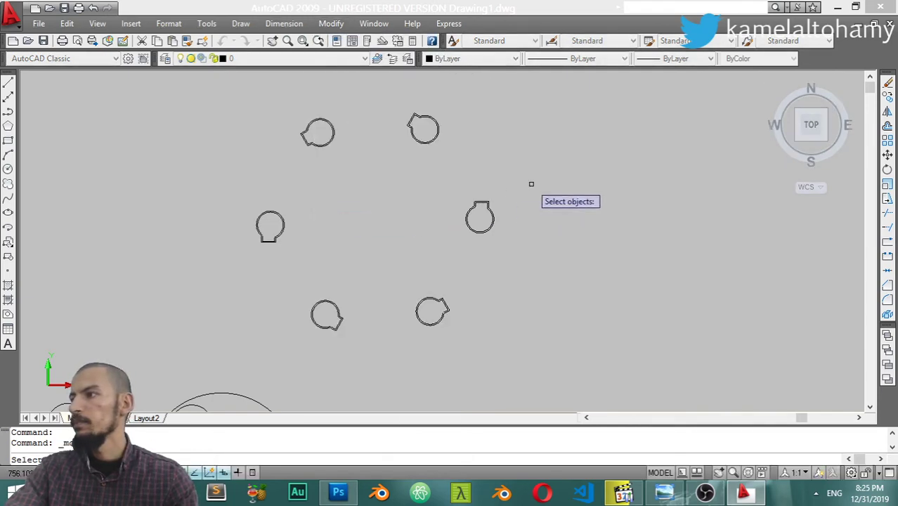
click(532, 184)
click(452, 225)
key(Return)
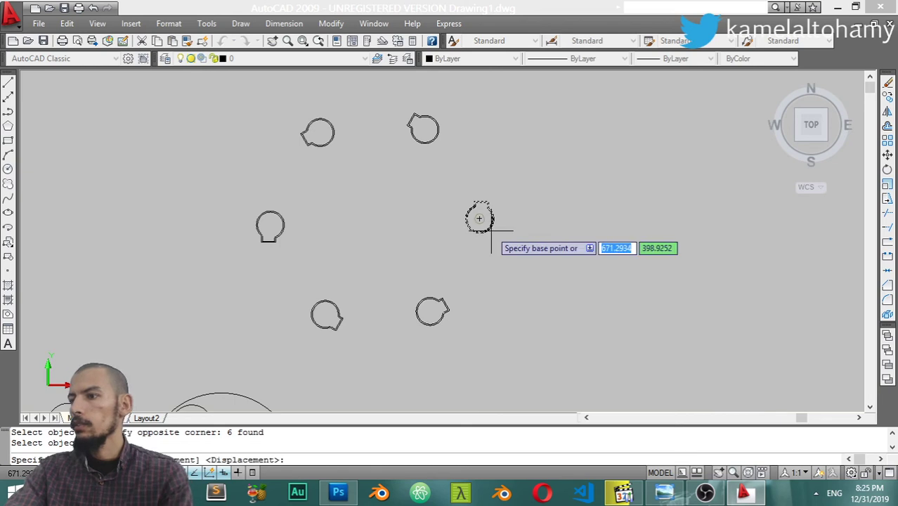
scroll(537, 217, up, 3)
scroll(537, 218, up, 1)
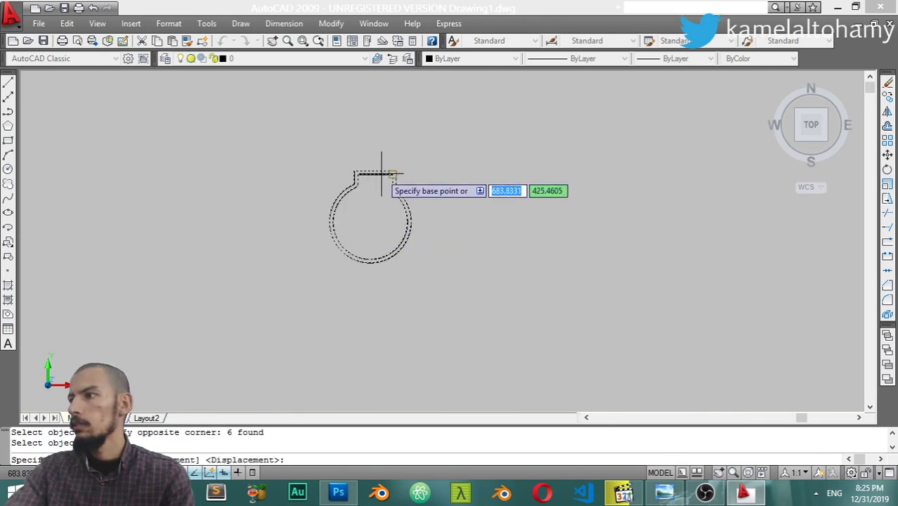
click(370, 222)
click(579, 204)
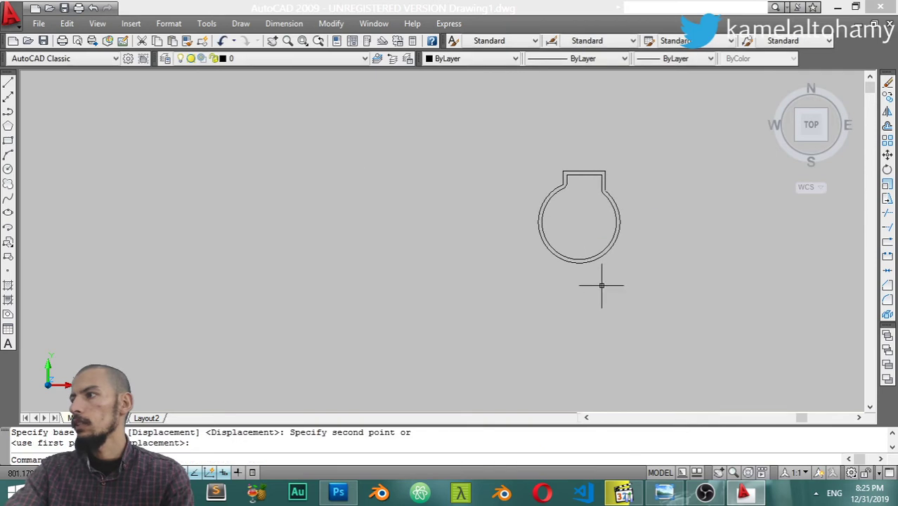
Step: Reselect the moved keyed circle and start Rotate from the Modify menu
click(626, 142)
click(453, 307)
key(Escape)
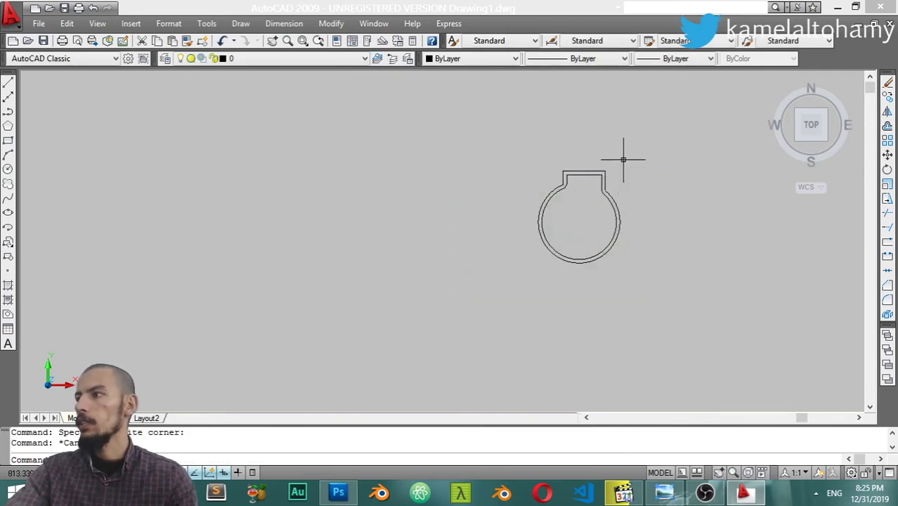
click(643, 145)
click(529, 249)
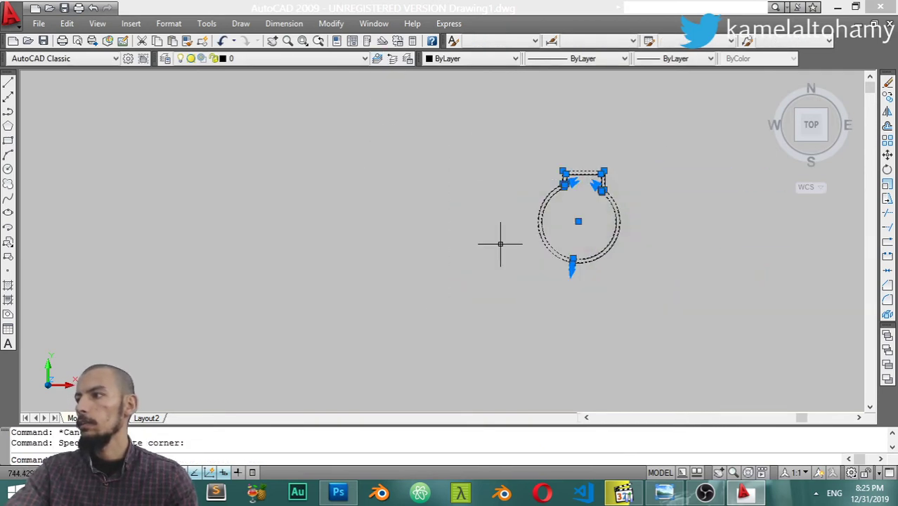
click(331, 23)
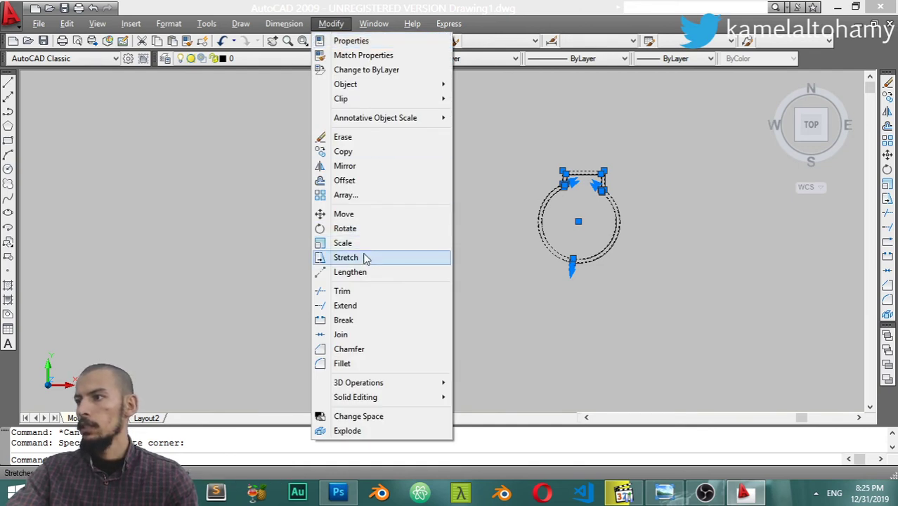
click(331, 23)
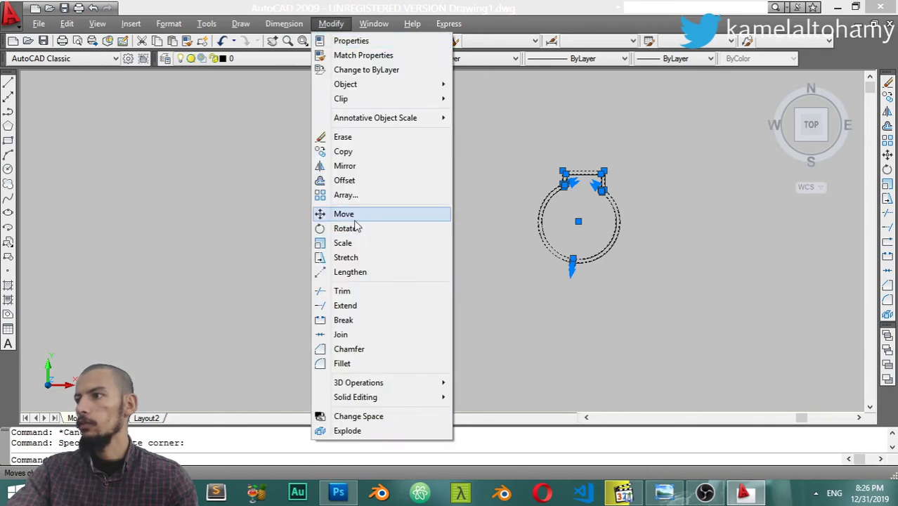
click(359, 229)
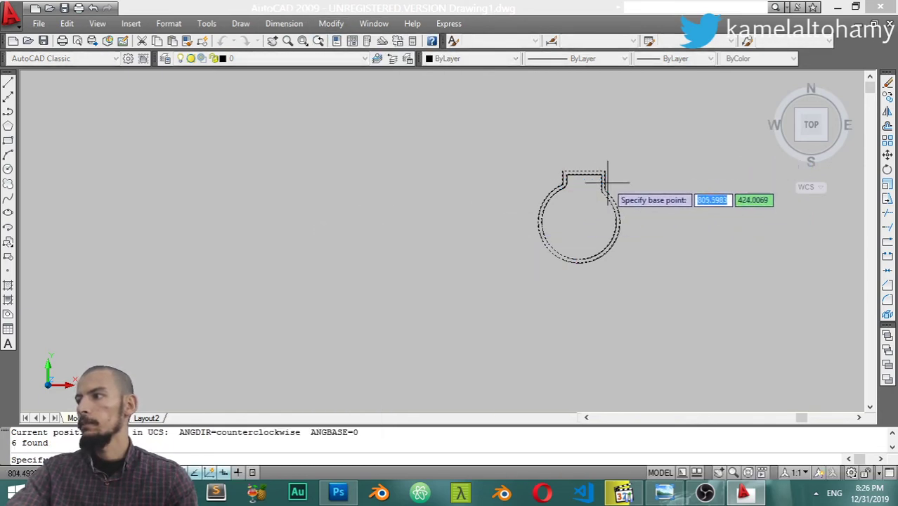
Step: Cancel the rotation and begin a window around the zigzag's top segment
scroll(341, 193, down, 5)
scroll(341, 193, up, 3)
scroll(352, 204, down, 6)
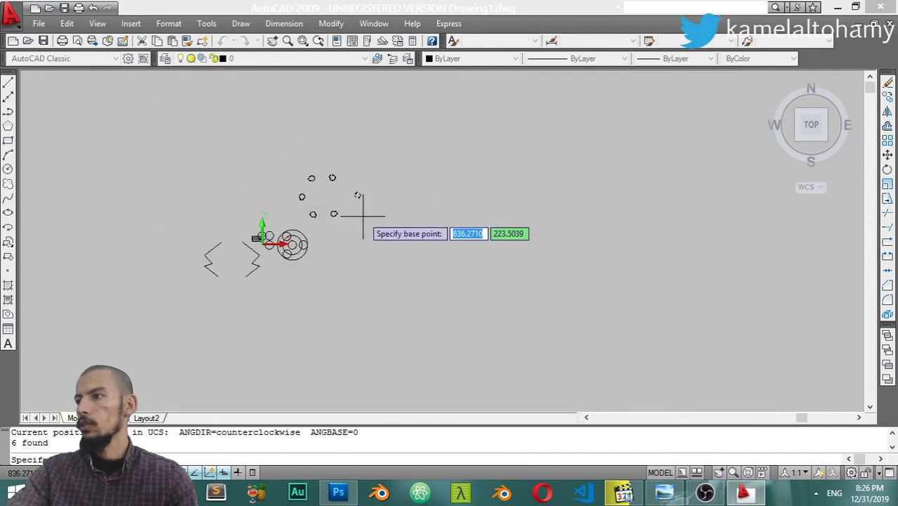
scroll(239, 219, up, 3)
scroll(295, 204, up, 2)
scroll(328, 187, up, 1)
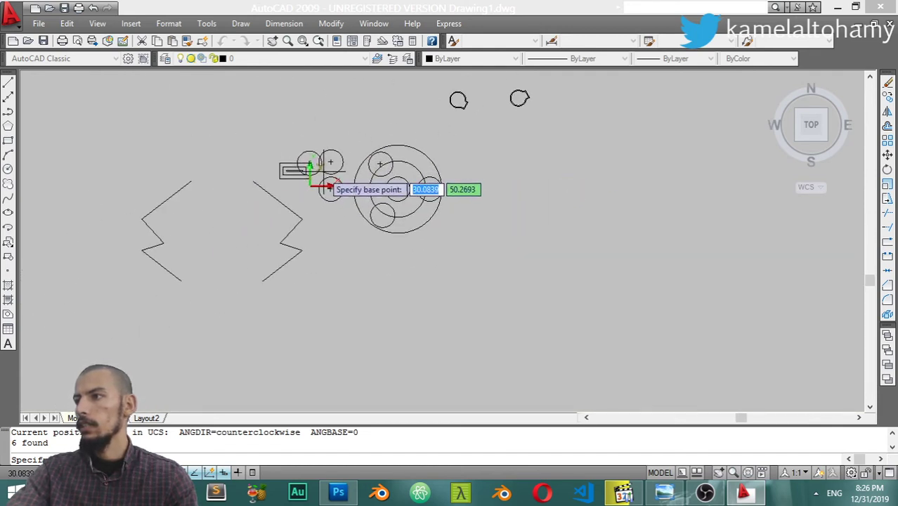
scroll(312, 188, up, 1)
key(Escape)
click(277, 188)
Step: Rotate the right zigzag's top segment 120° about its upper endpoint
click(244, 210)
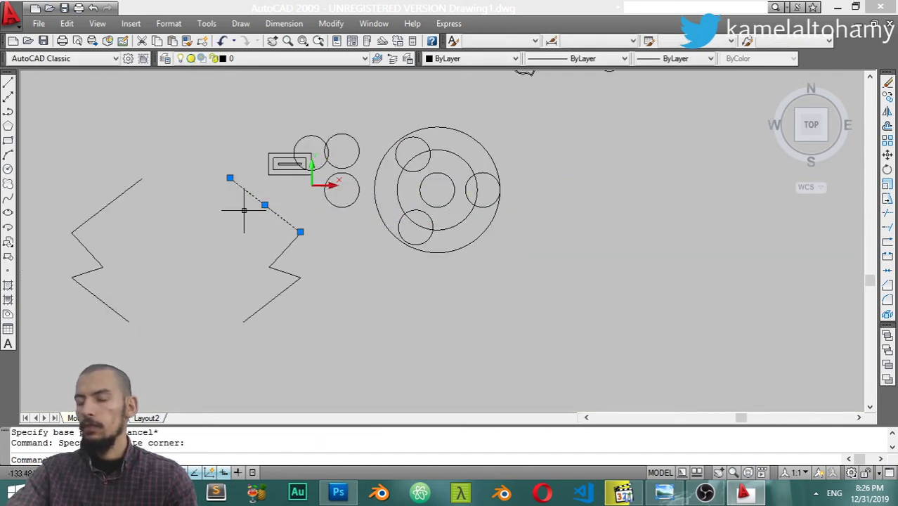
text(ro)
key(Return)
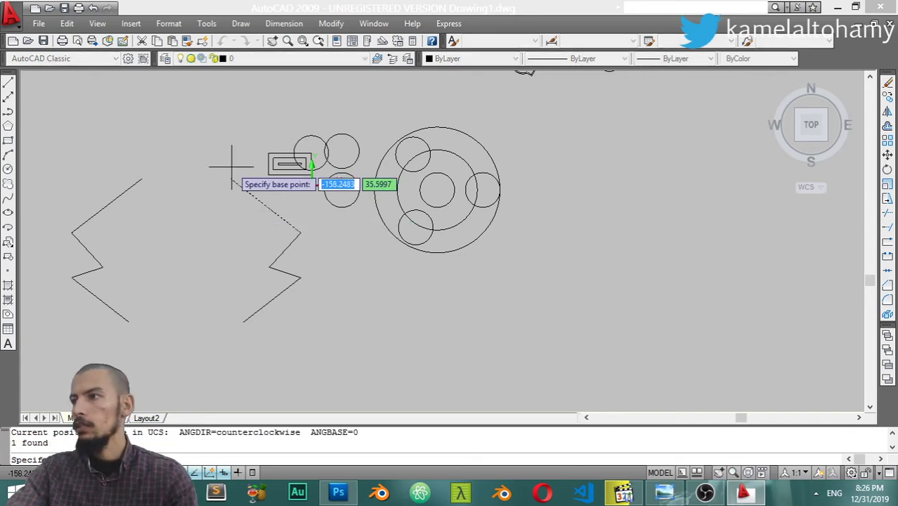
click(230, 178)
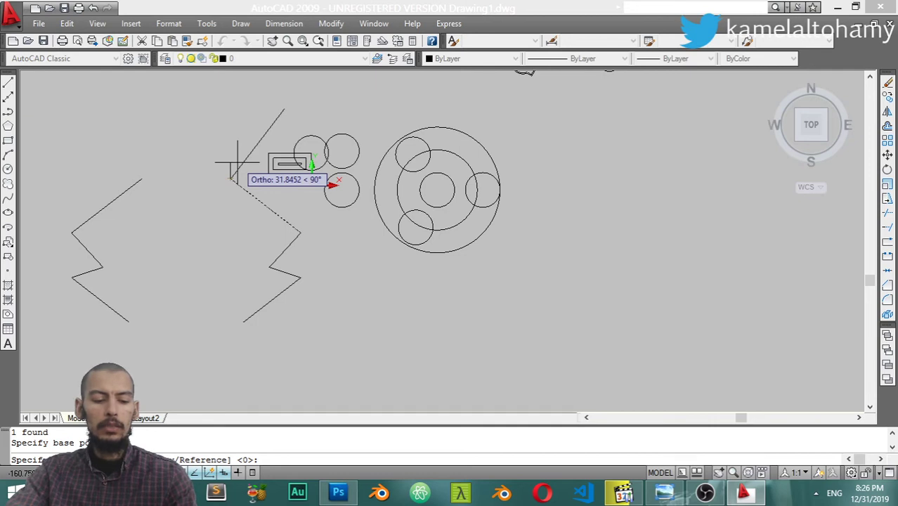
text(1)
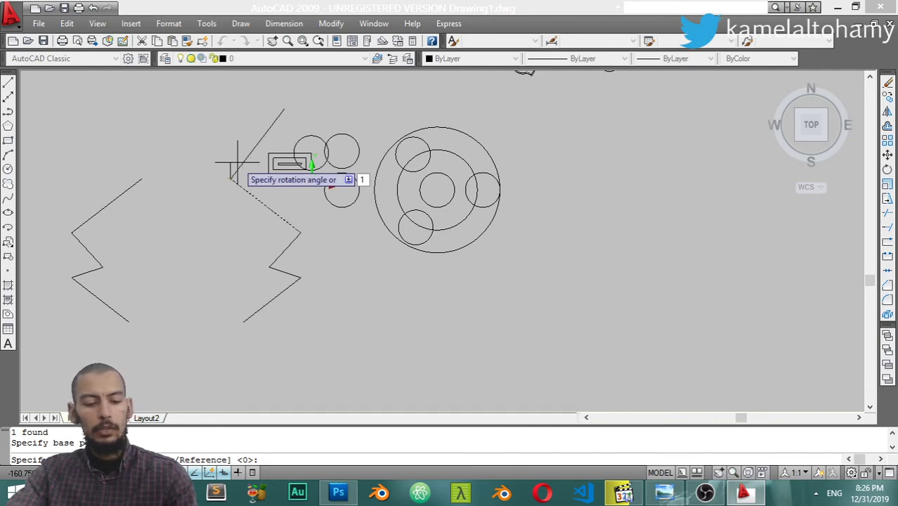
text(20)
key(Return)
click(253, 88)
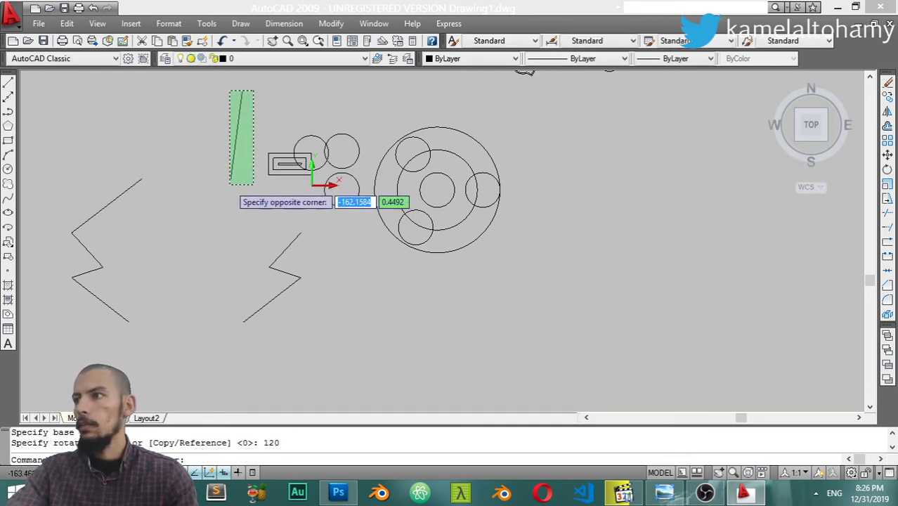
click(233, 185)
scroll(215, 181, up, 3)
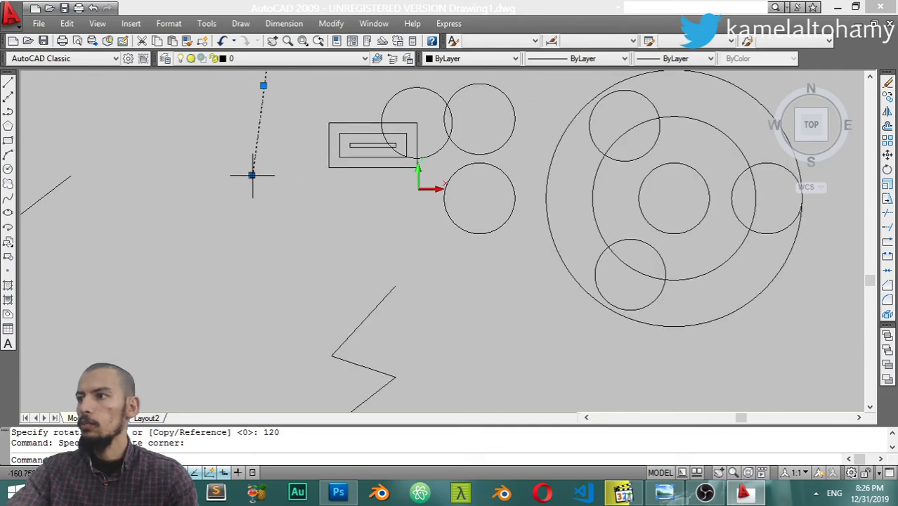
scroll(277, 147, down, 6)
scroll(282, 187, up, 4)
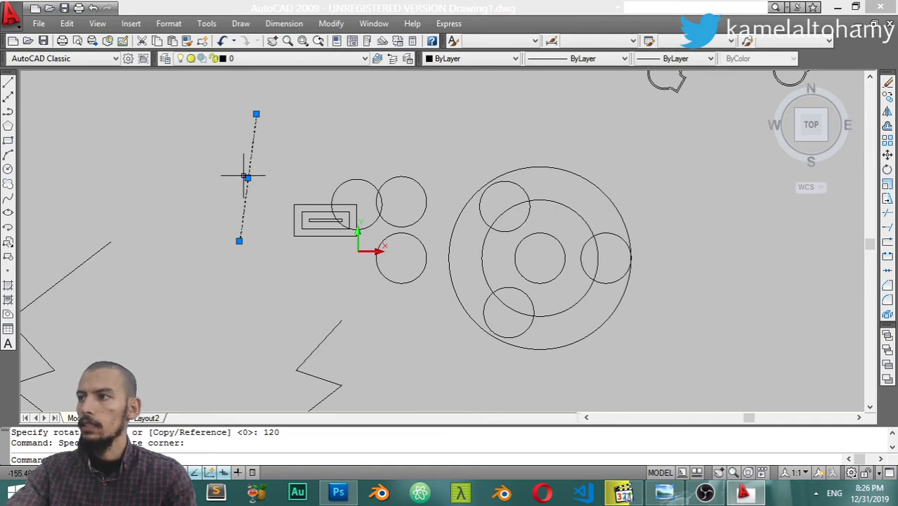
Step: Clear the line's selection and pan the view to recentre the drawing
key(Escape)
scroll(450, 143, down, 5)
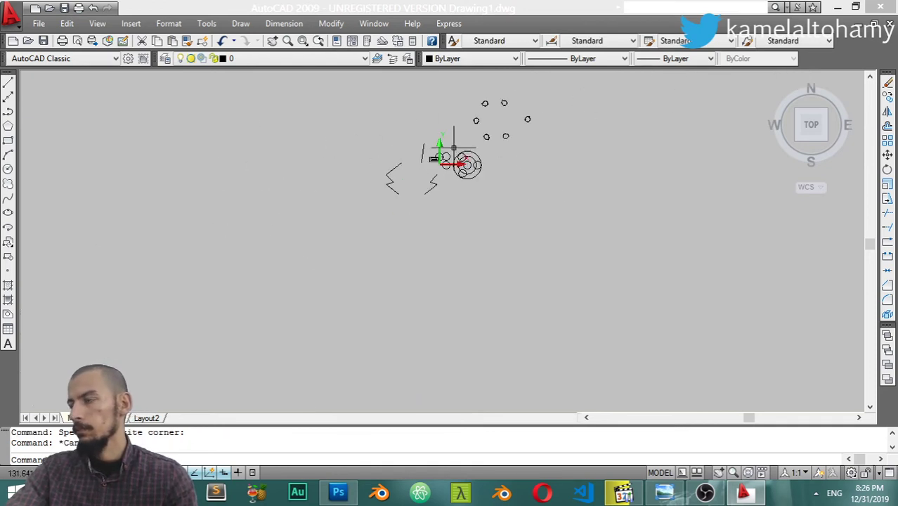
scroll(408, 176, up, 5)
middle_drag(411, 161, 291, 295)
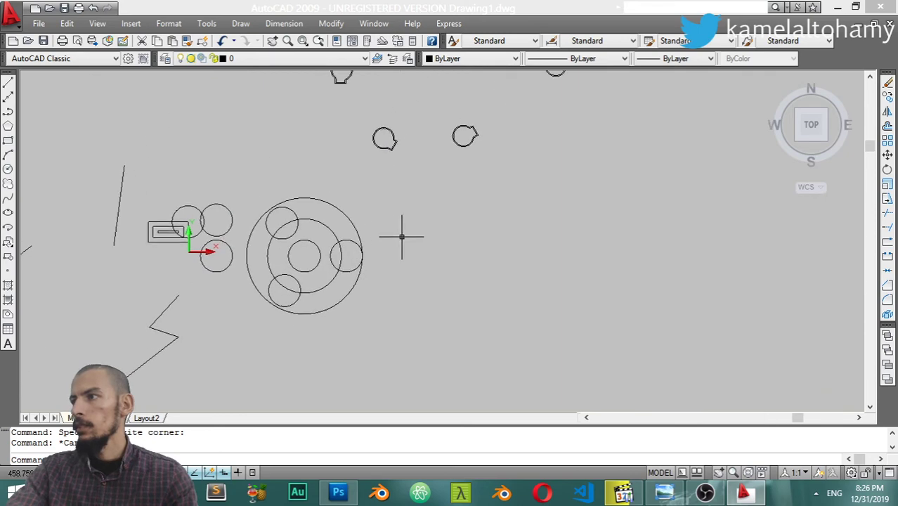
scroll(414, 221, down, 4)
scroll(377, 241, up, 2)
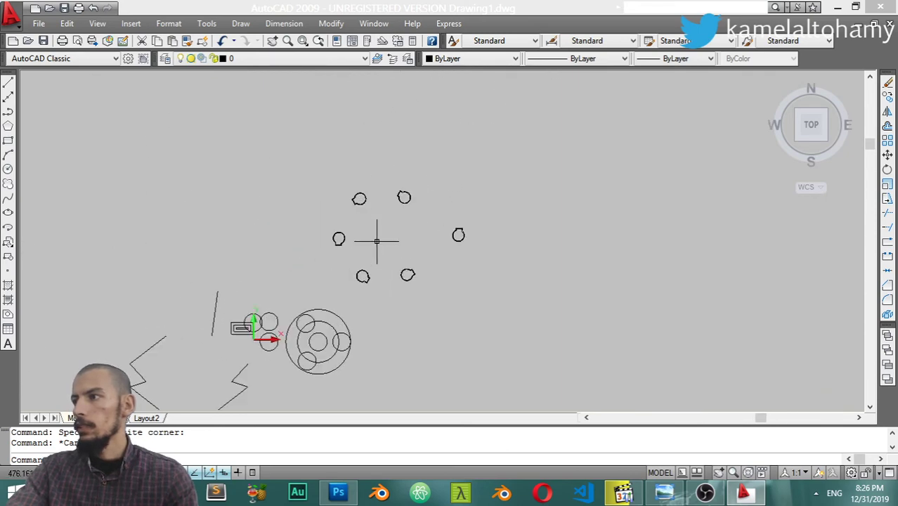
Step: Draw an upright rectangle in the empty space right of the ring of small circles
click(330, 23)
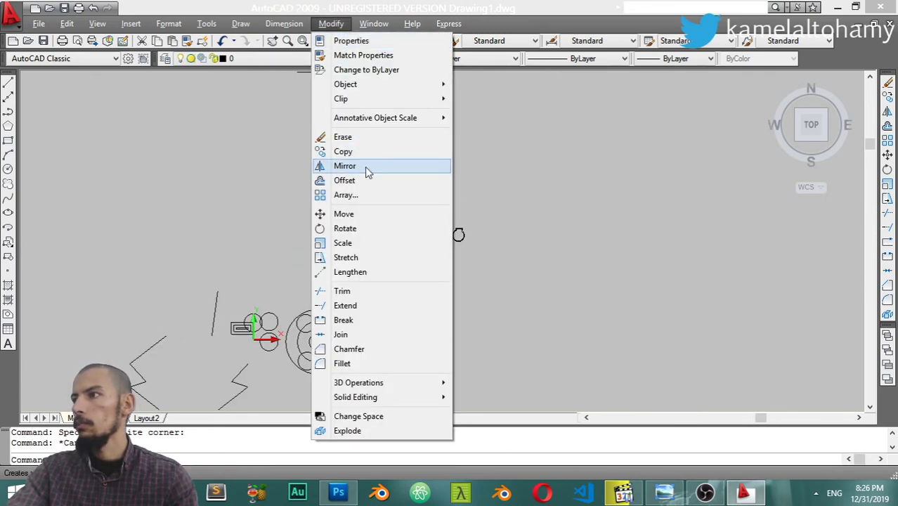
key(Escape)
text(ec)
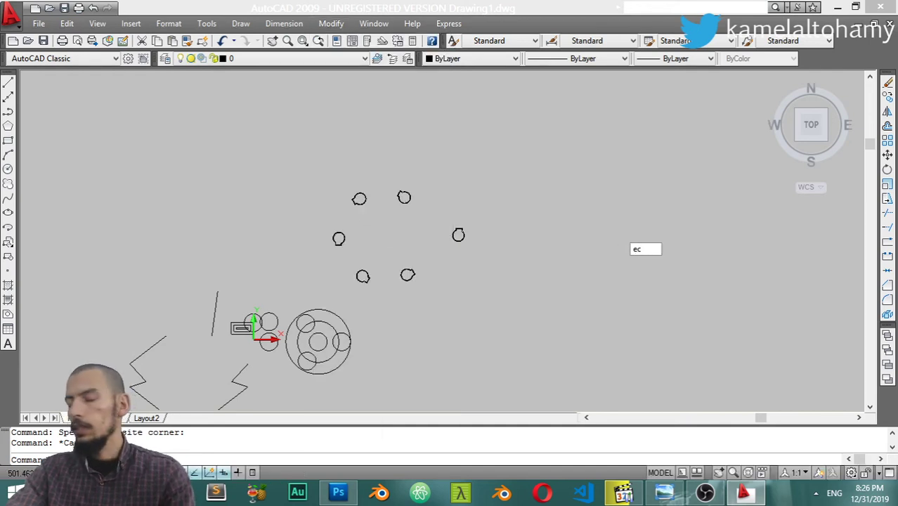
key(Escape)
key(Return)
click(614, 142)
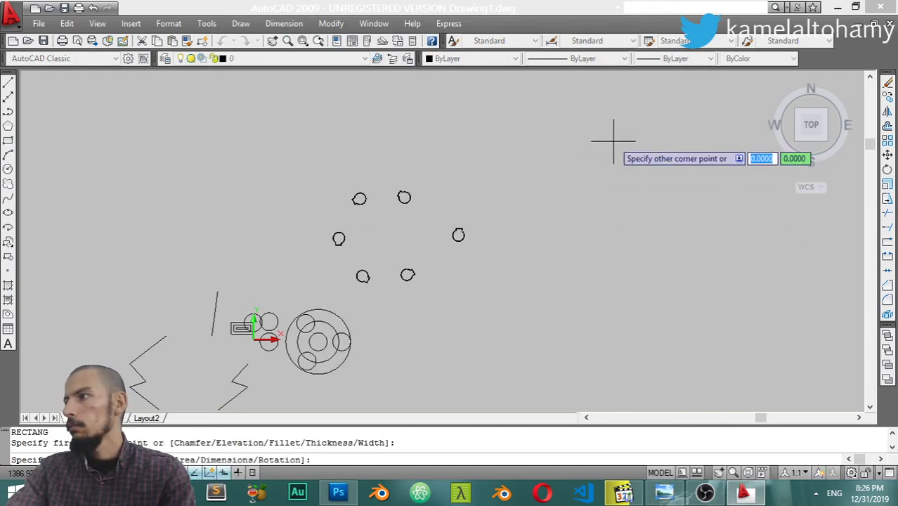
click(558, 208)
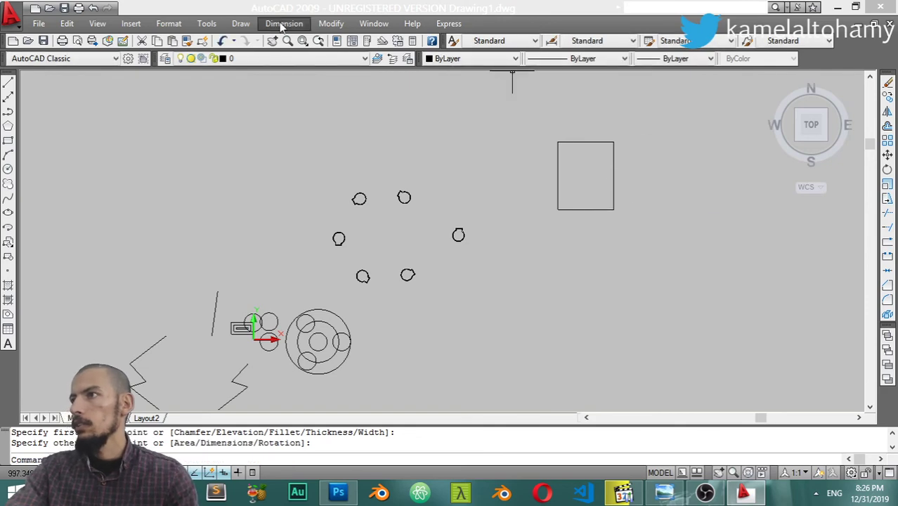
click(330, 23)
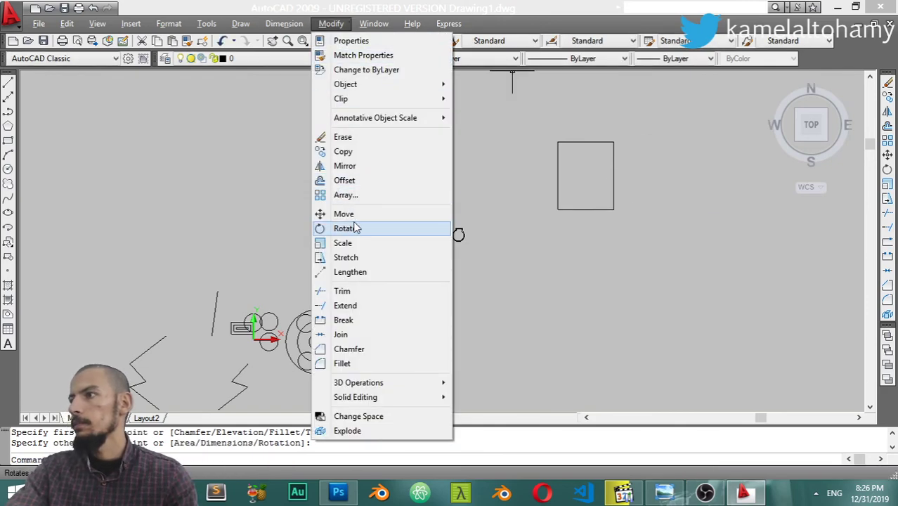
Step: Scale the rectangle by a factor of 2 about its lower-left corner
click(345, 243)
click(645, 123)
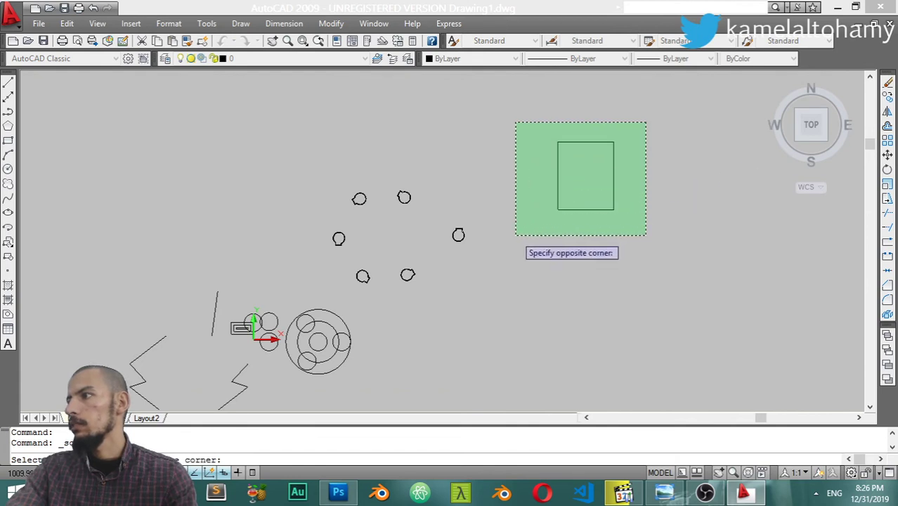
click(515, 235)
key(Return)
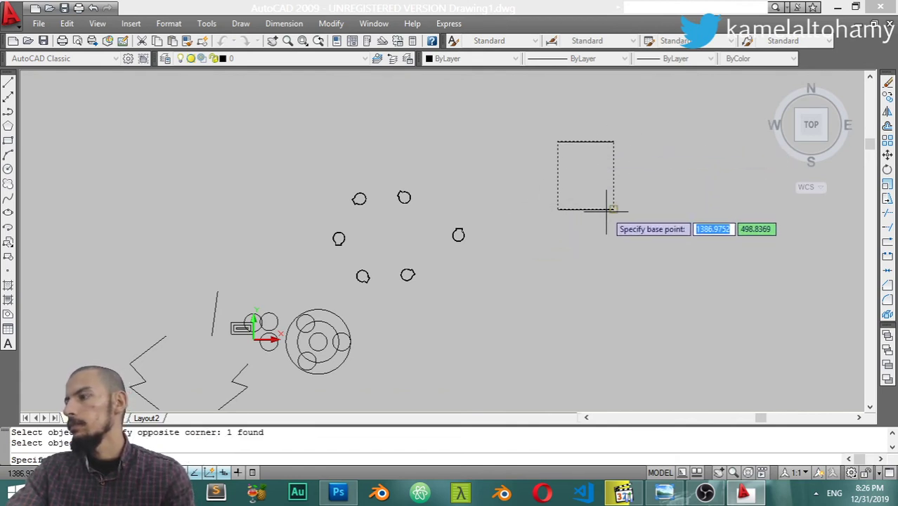
click(557, 209)
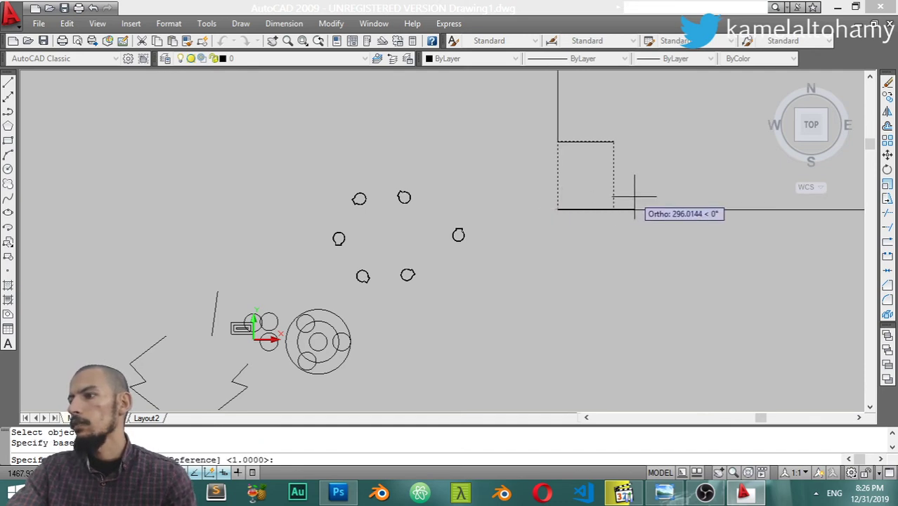
text(2)
key(Return)
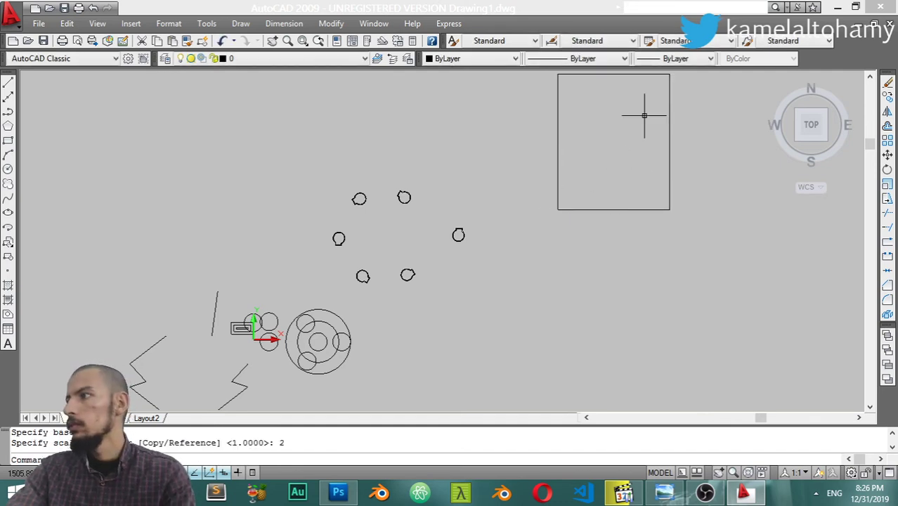
Step: Pan to the enlarged rectangle and window-select it, clearing and reselecting twice
middle_drag(647, 146, 563, 224)
click(623, 139)
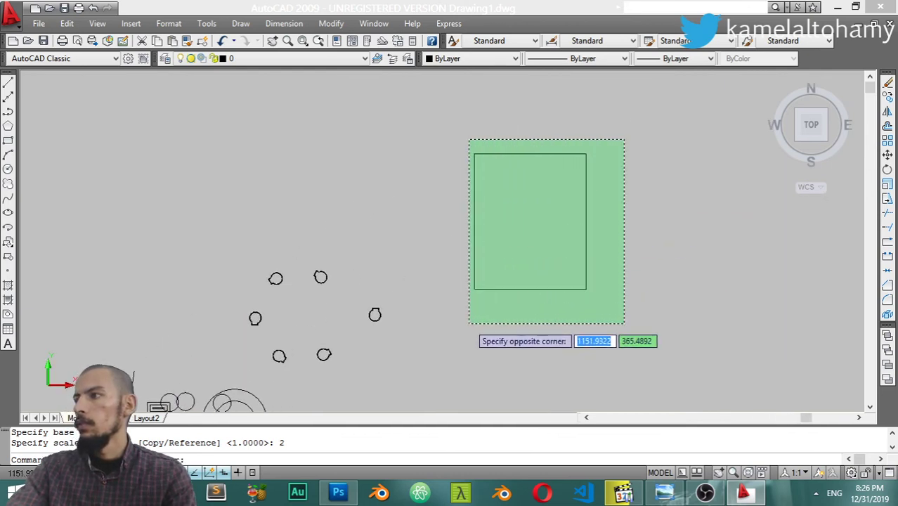
click(467, 321)
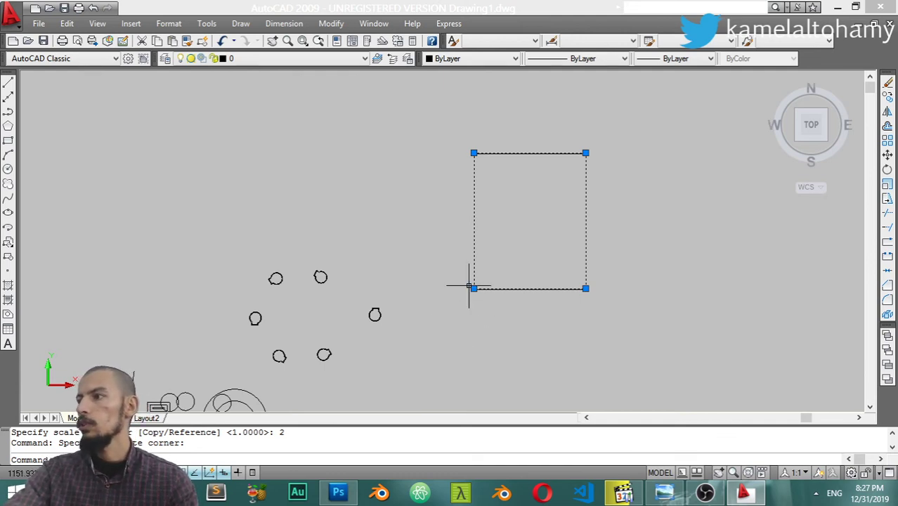
key(Escape)
click(601, 132)
click(475, 295)
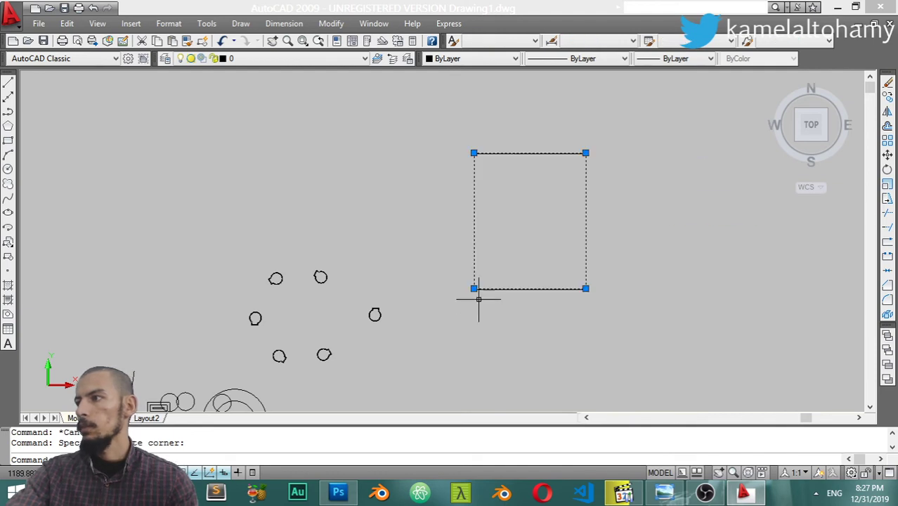
key(Escape)
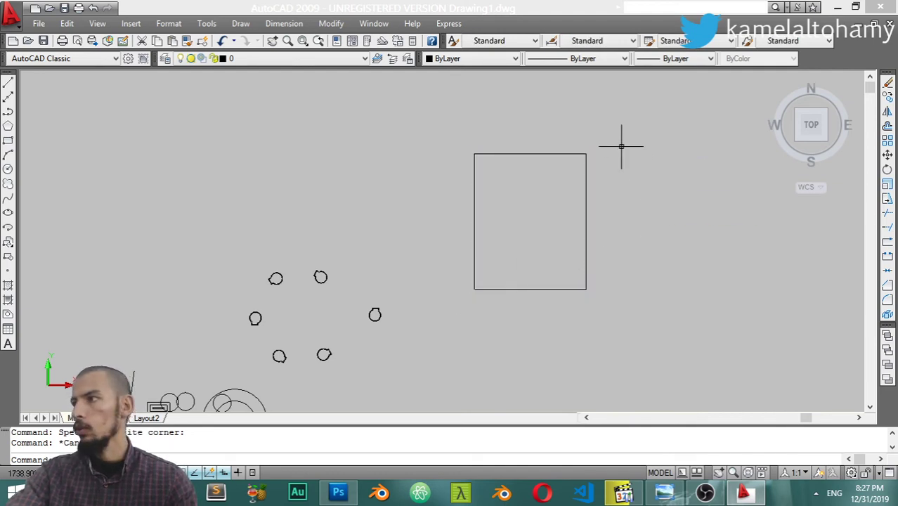
click(621, 146)
click(441, 360)
Step: Scale the rectangle by 1.1 with a midpoint-snapped base near its lower-right corner
click(320, 25)
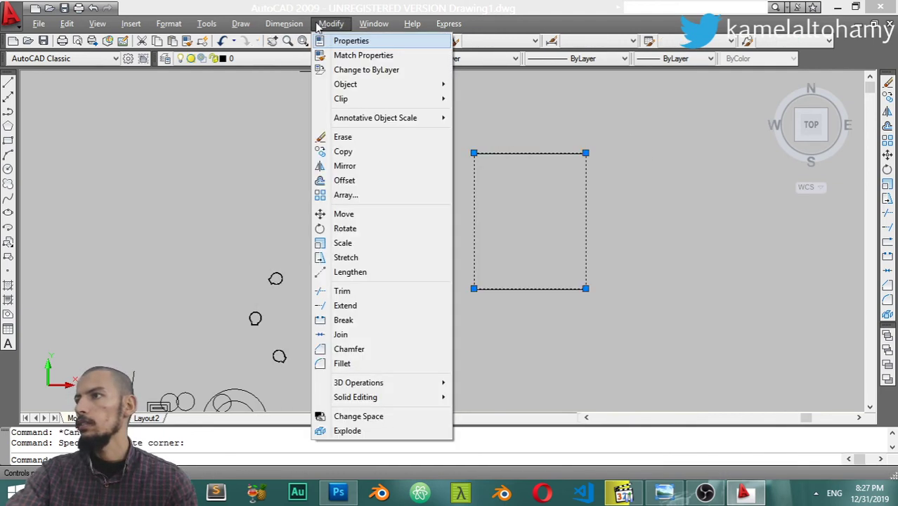
click(343, 242)
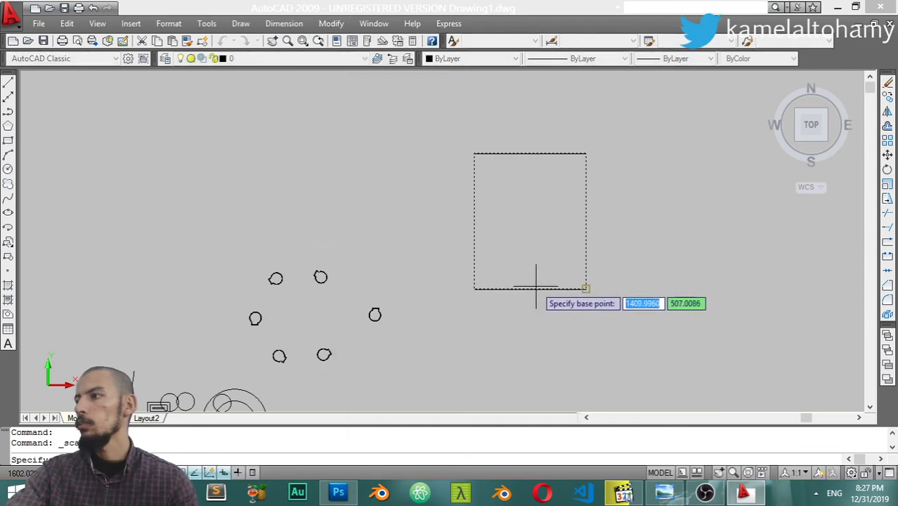
shift+right_click(535, 287)
click(563, 267)
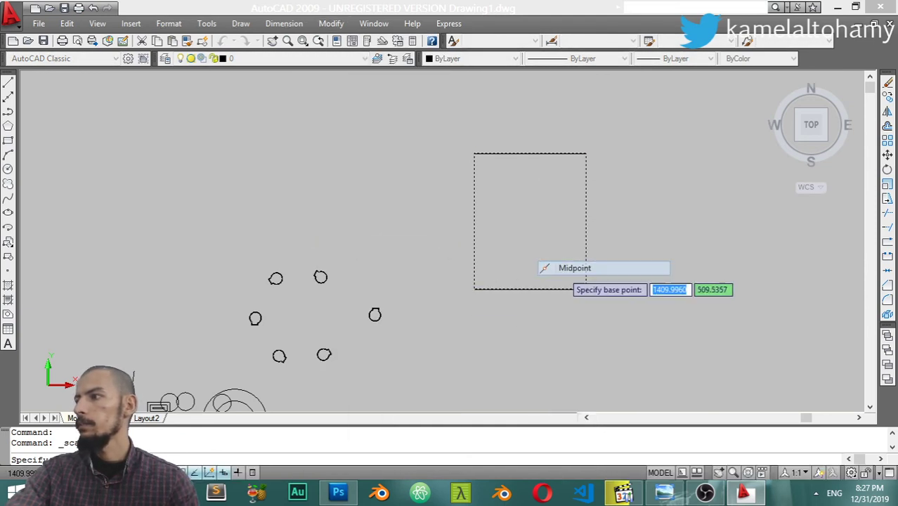
click(530, 288)
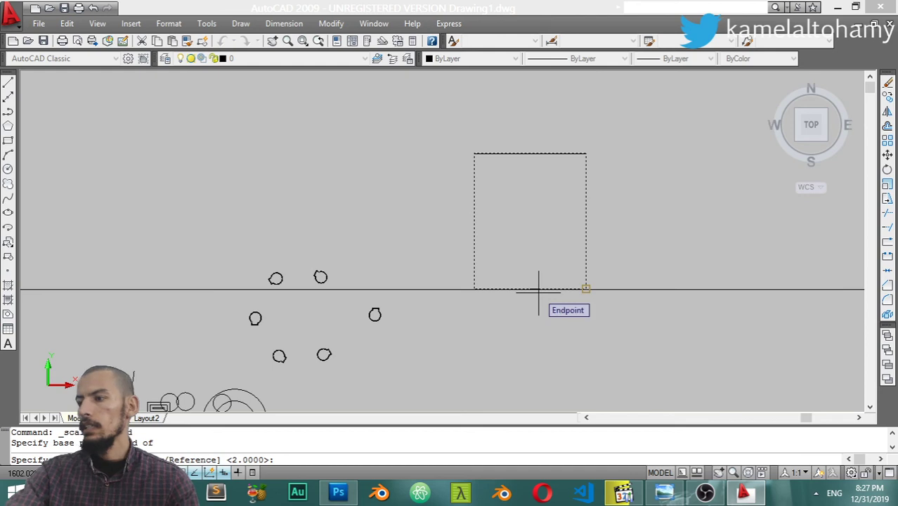
text(1.1)
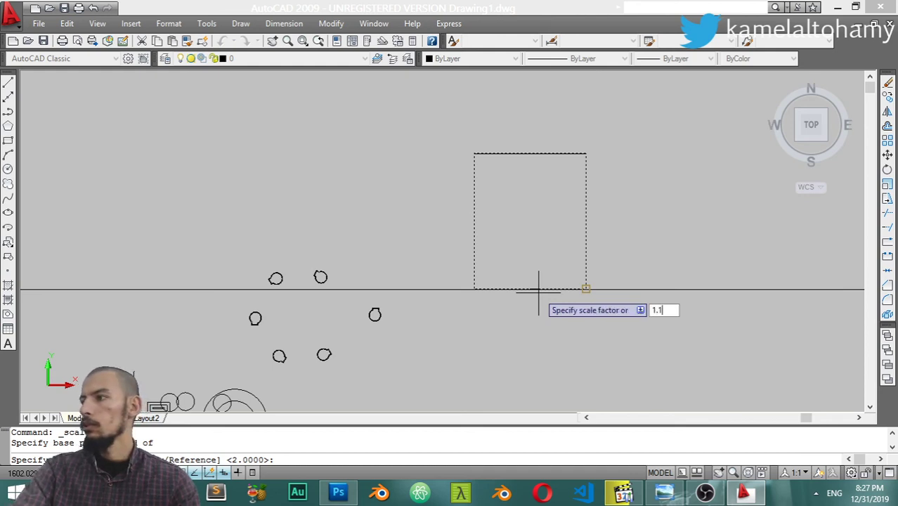
key(Return)
Step: Select the rectangle with a crossing window, then cancel the selection
click(625, 126)
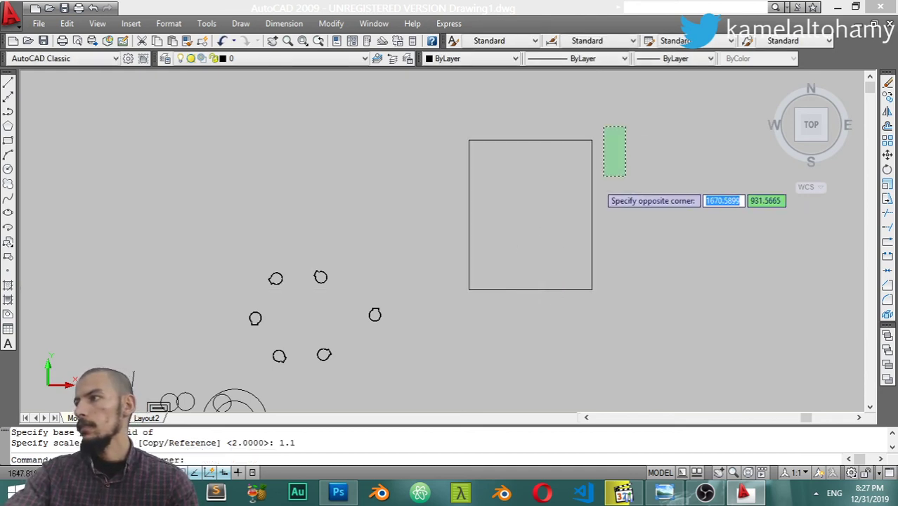
click(415, 262)
key(Escape)
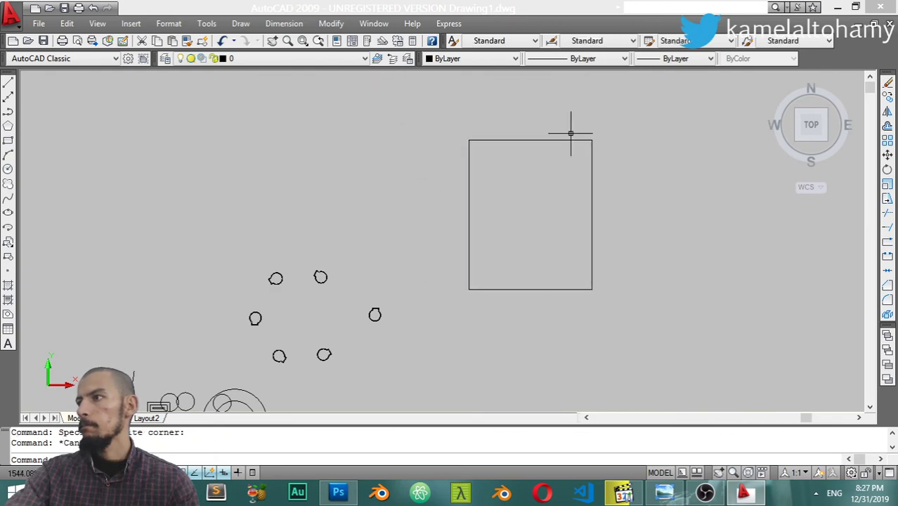
click(284, 24)
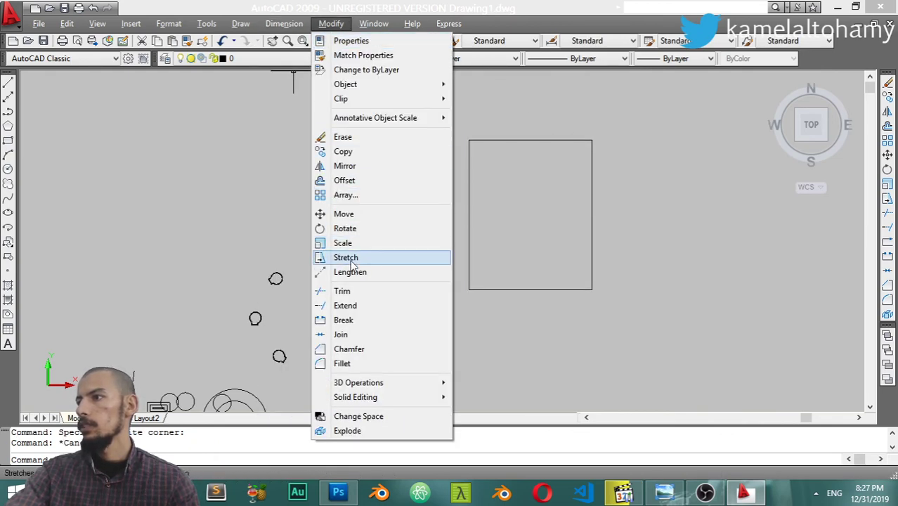
Step: Draw a horizontal line left of the rectangle, level with its upper part, and select it
click(344, 243)
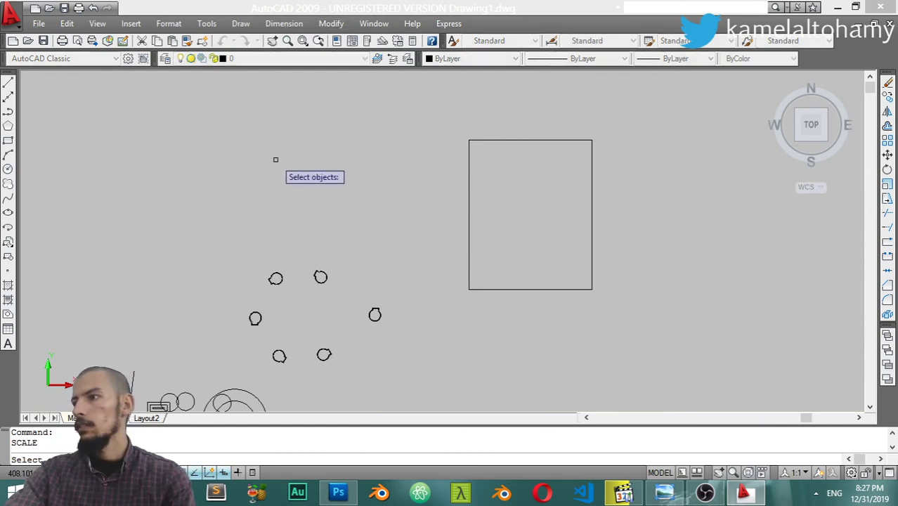
key(Escape)
text(l)
key(Return)
click(305, 203)
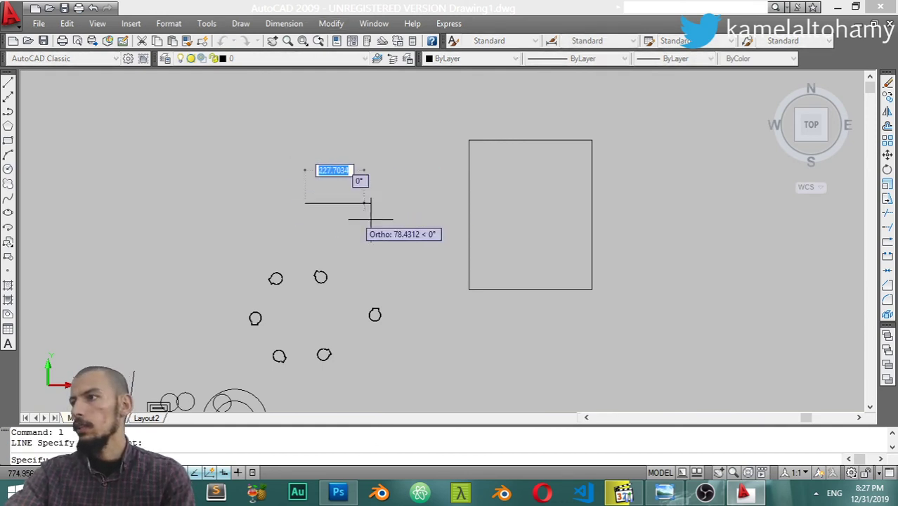
click(423, 226)
key(Return)
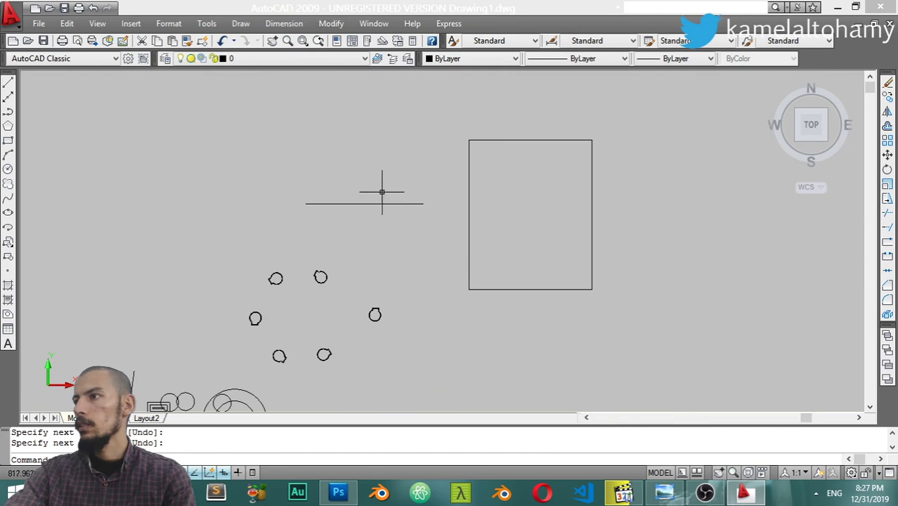
click(382, 190)
click(348, 225)
Step: Stretch the line from its left end toward the upper right, then reselect it
click(331, 23)
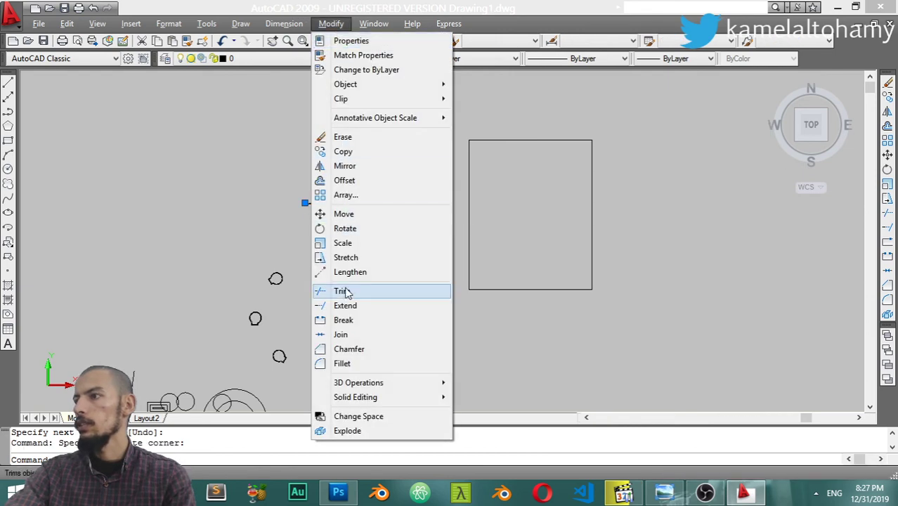
click(350, 258)
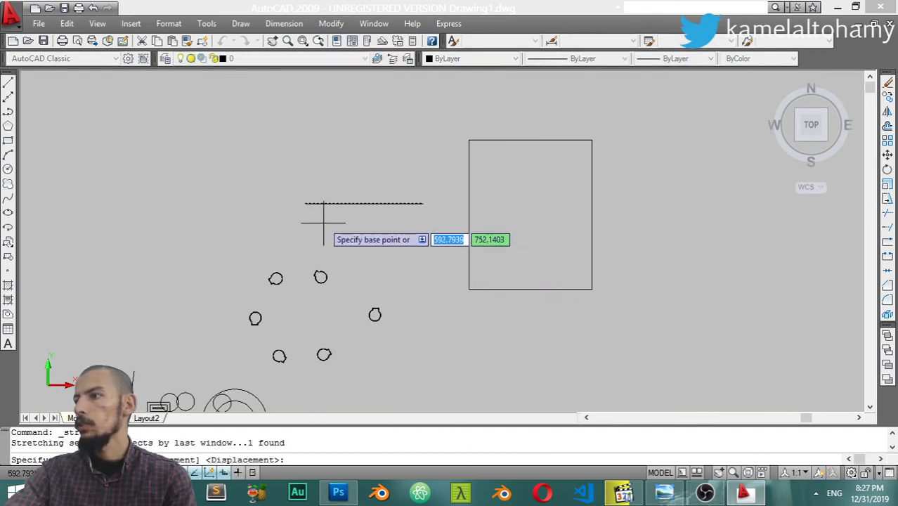
click(305, 203)
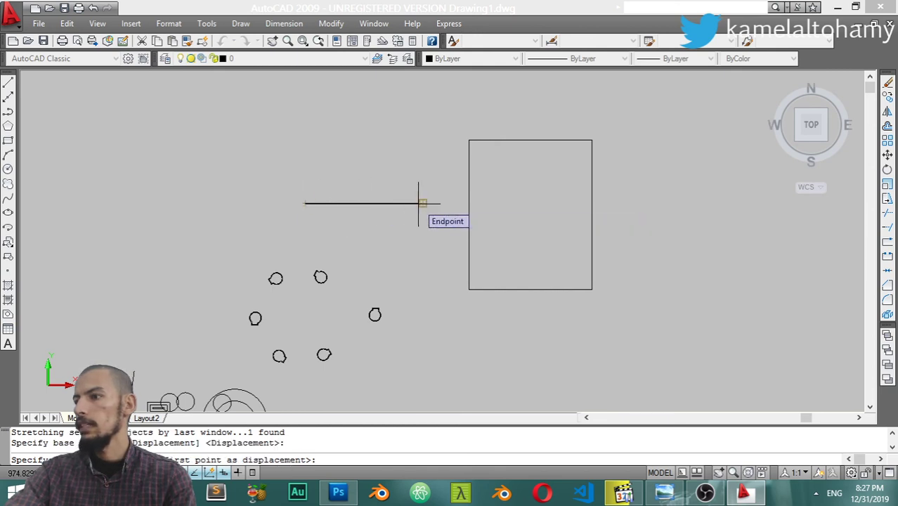
click(469, 134)
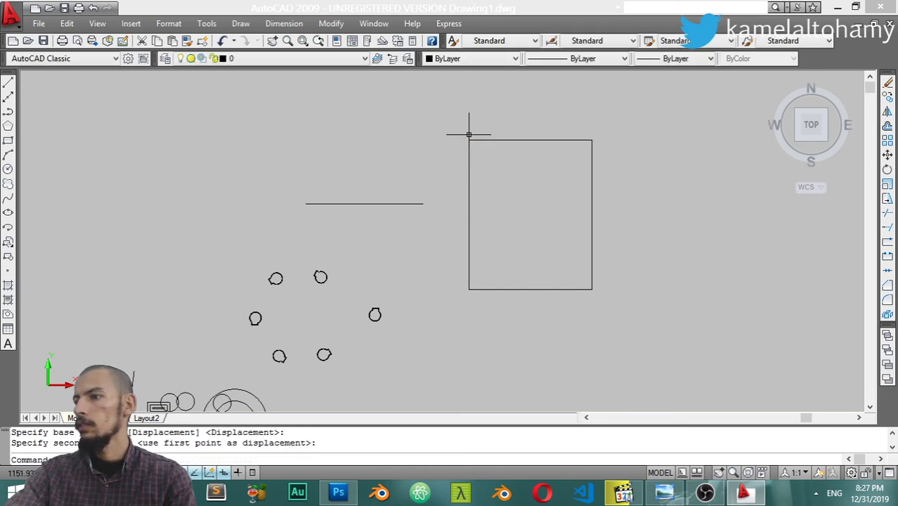
click(444, 153)
click(375, 215)
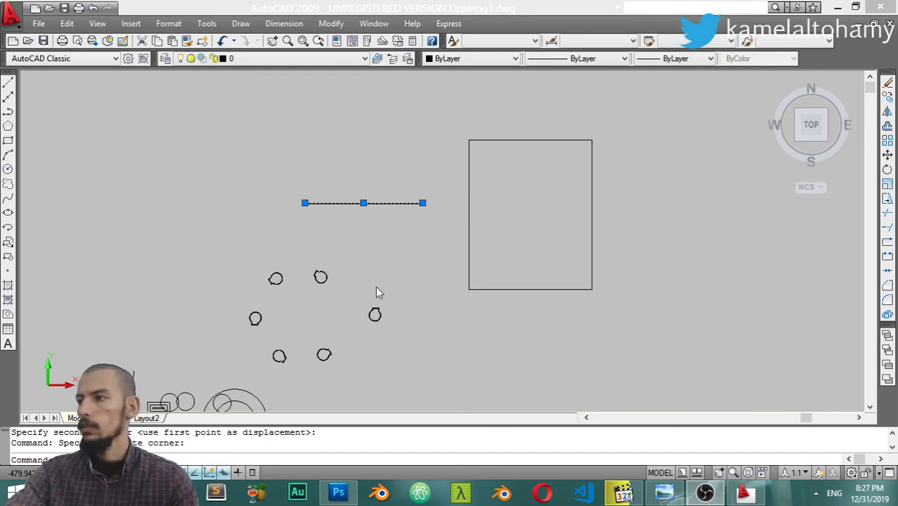
key(Escape)
click(310, 237)
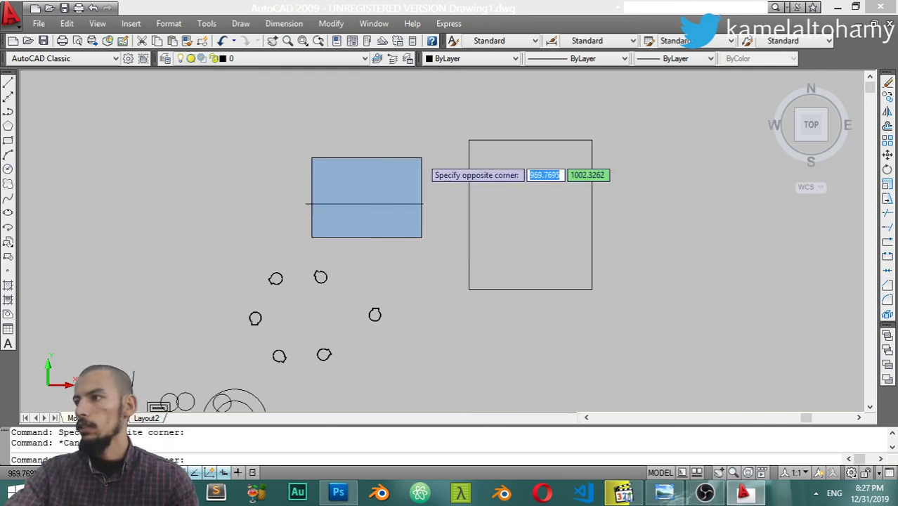
click(444, 135)
text(extend)
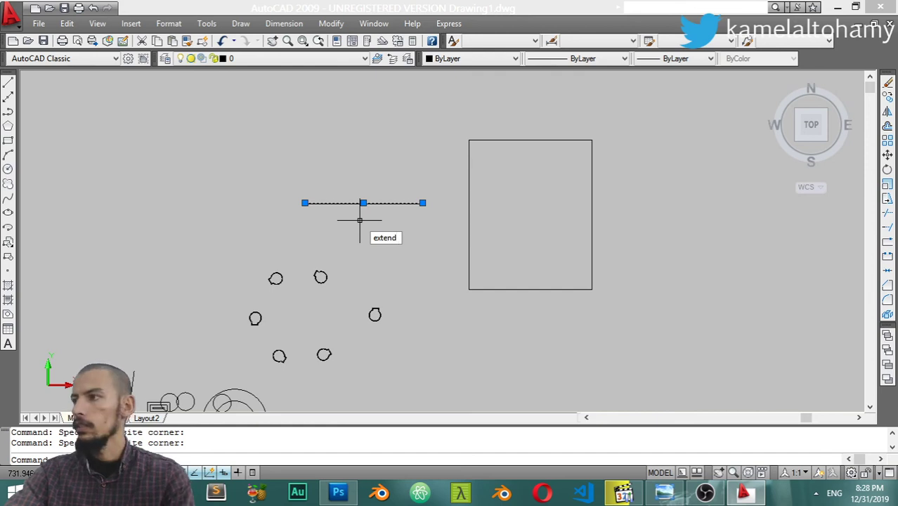
key(Return)
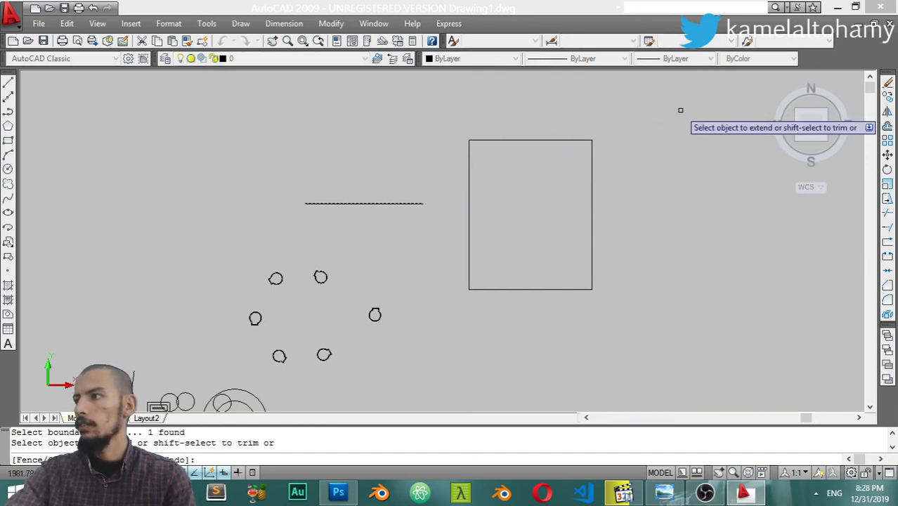
click(637, 114)
click(454, 296)
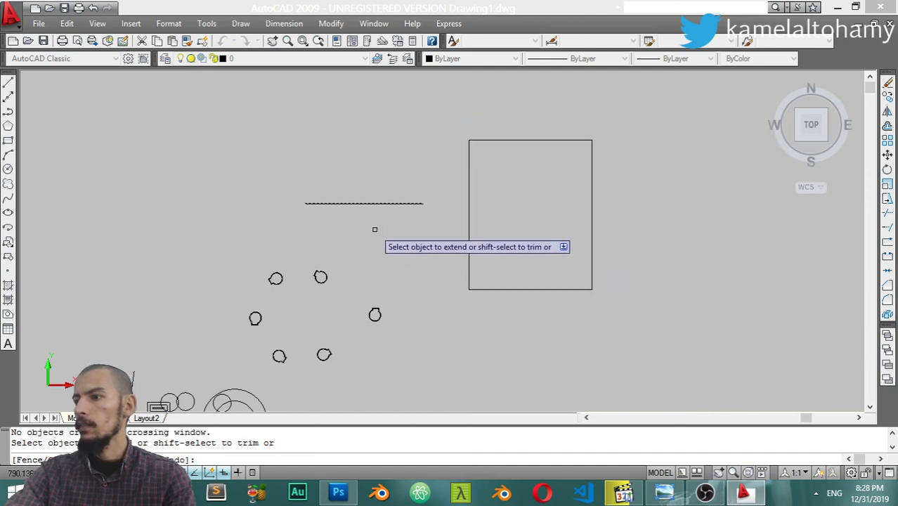
key(Return)
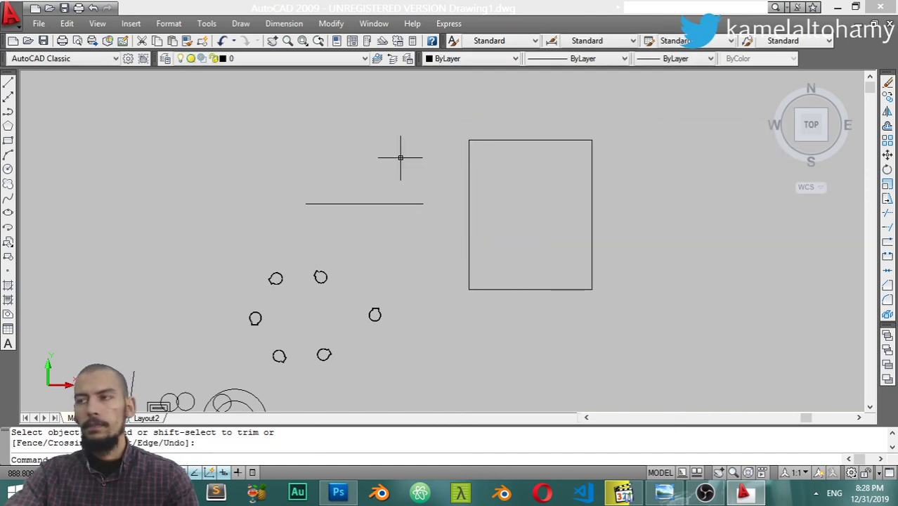
click(331, 24)
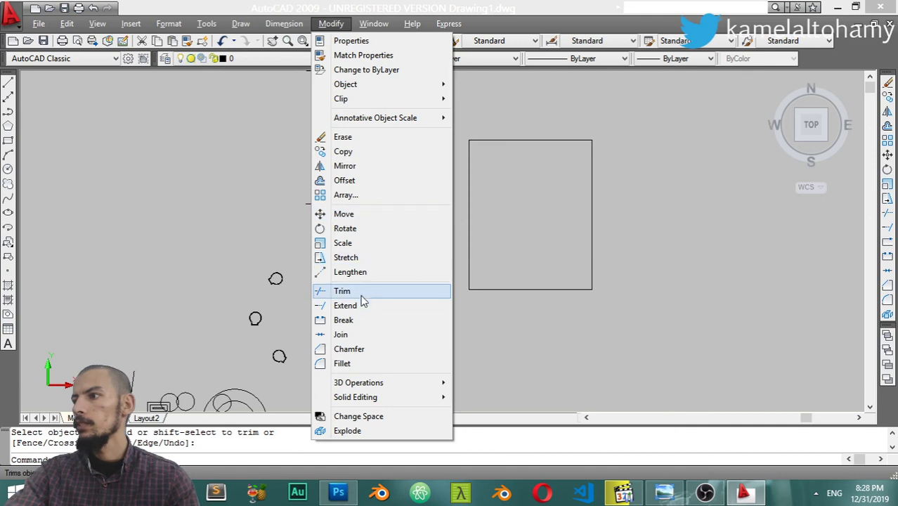
click(363, 305)
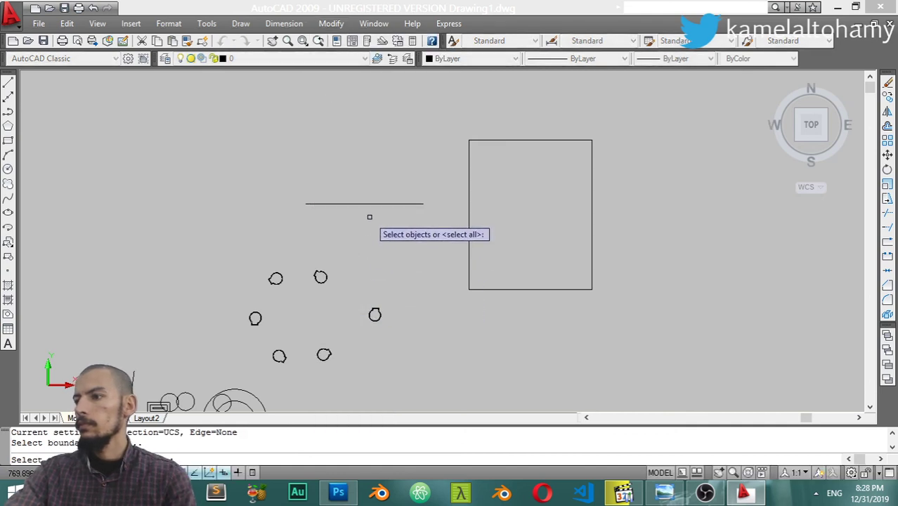
click(406, 204)
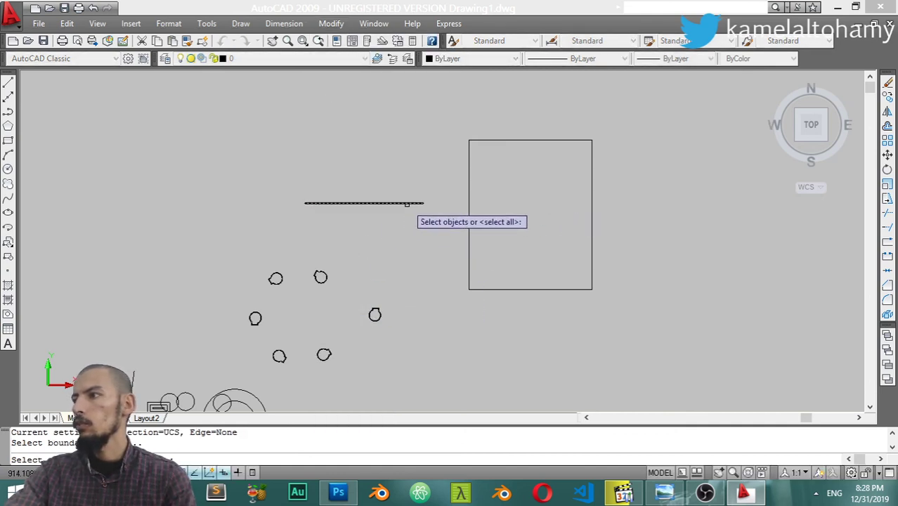
key(Return)
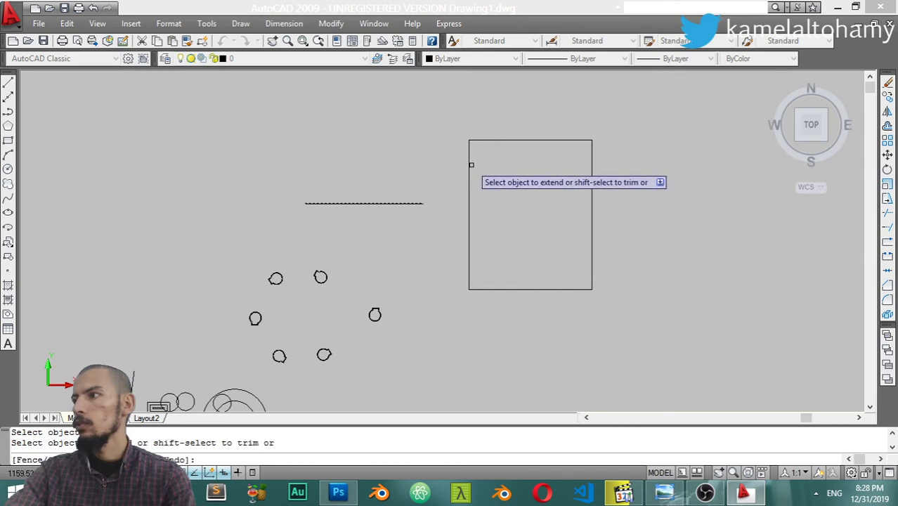
click(469, 167)
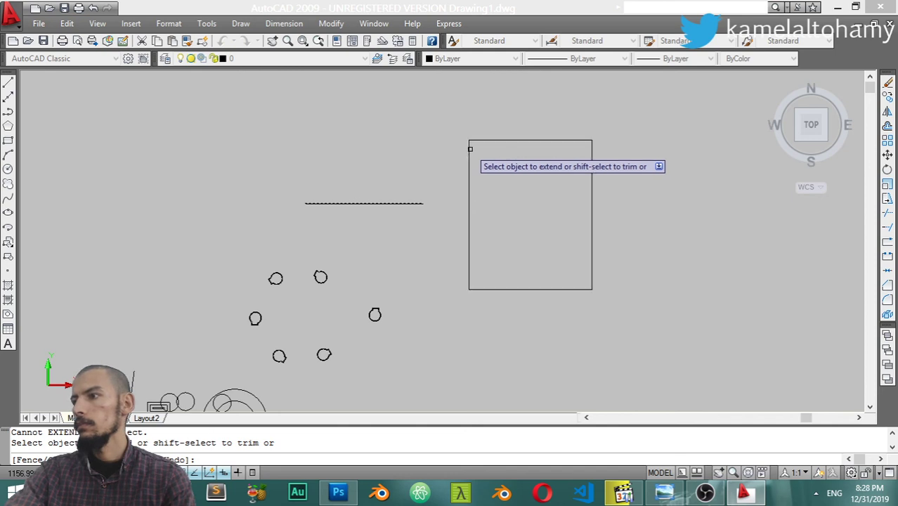
key(Return)
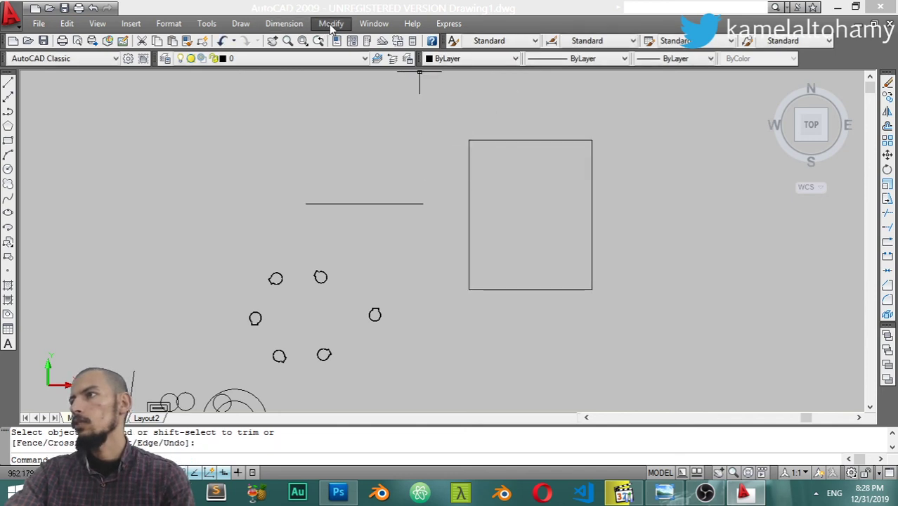
Step: Start Extend and choose the rectangle as the boundary edge
click(331, 24)
click(354, 296)
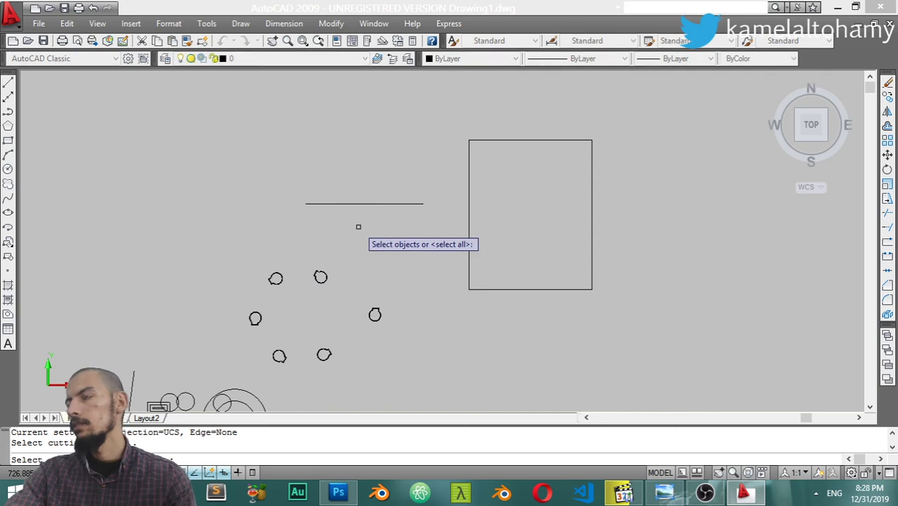
key(Escape)
click(341, 25)
click(344, 305)
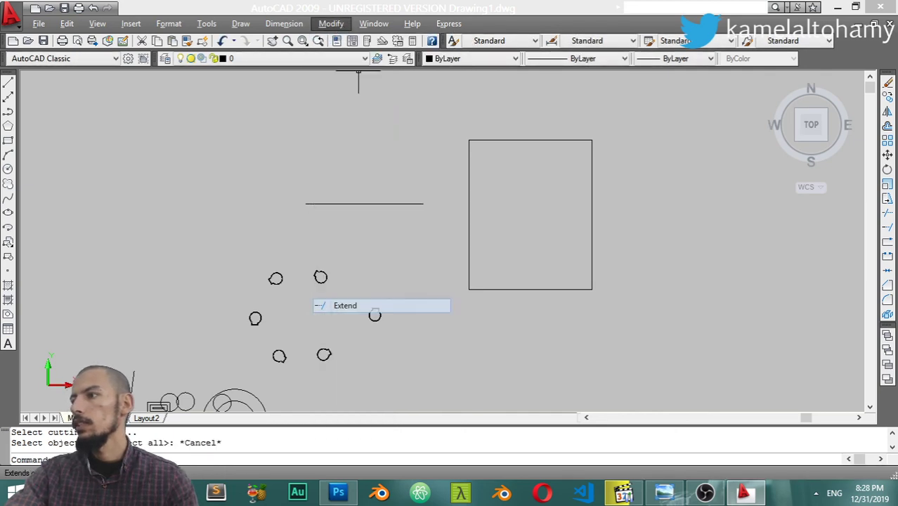
click(622, 91)
click(466, 303)
key(Return)
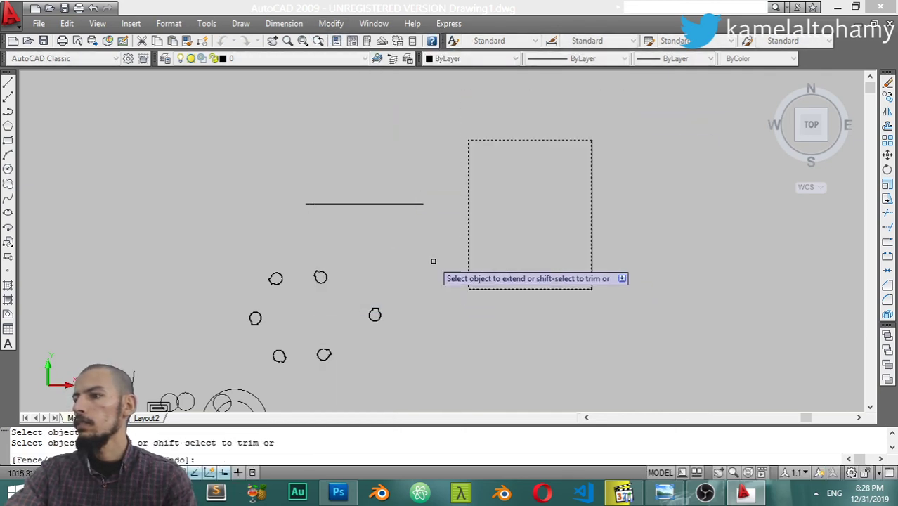
Step: Extend the horizontal line across the rectangle to its right edge
click(391, 203)
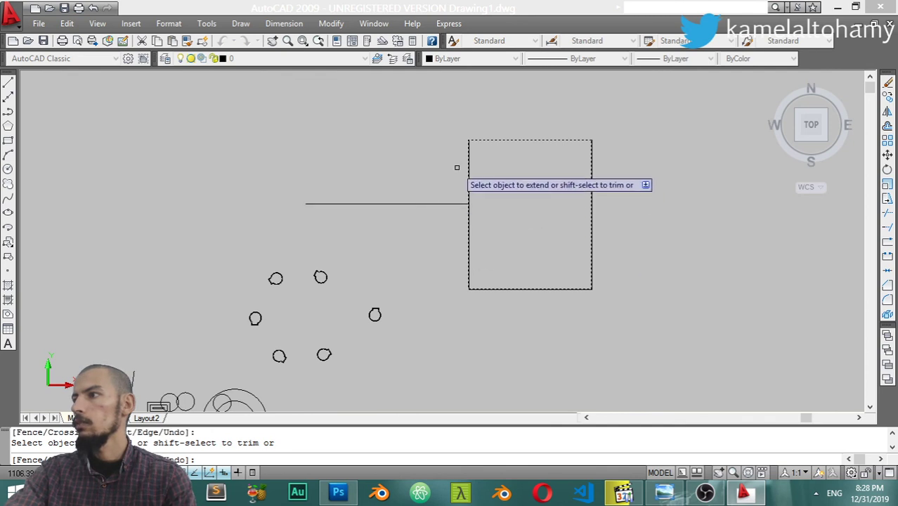
click(451, 203)
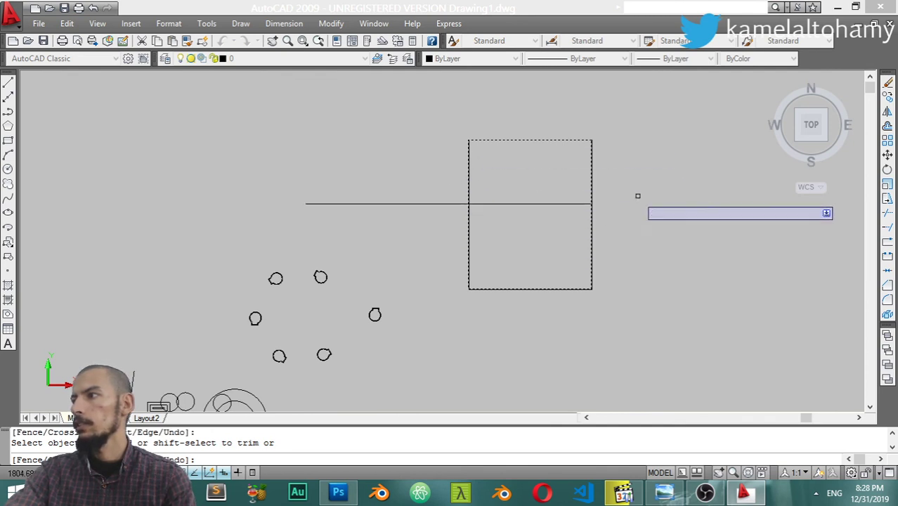
key(Escape)
click(331, 23)
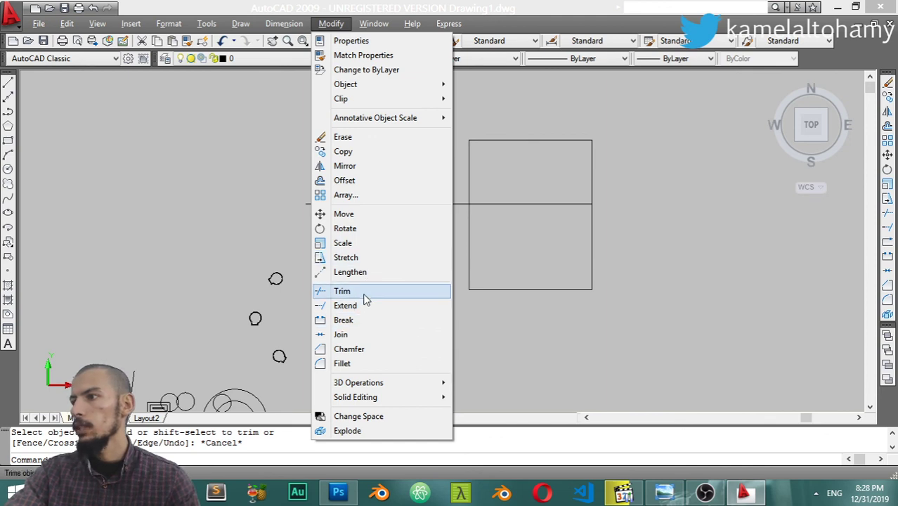
Step: Restart the Extend command from the Modify menu using Alt+M, D
click(365, 291)
key(alt+m)
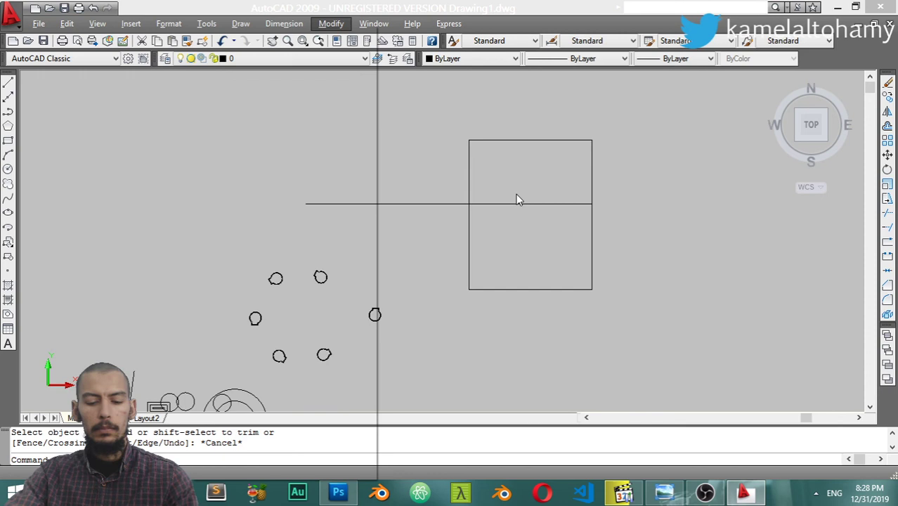
key(d)
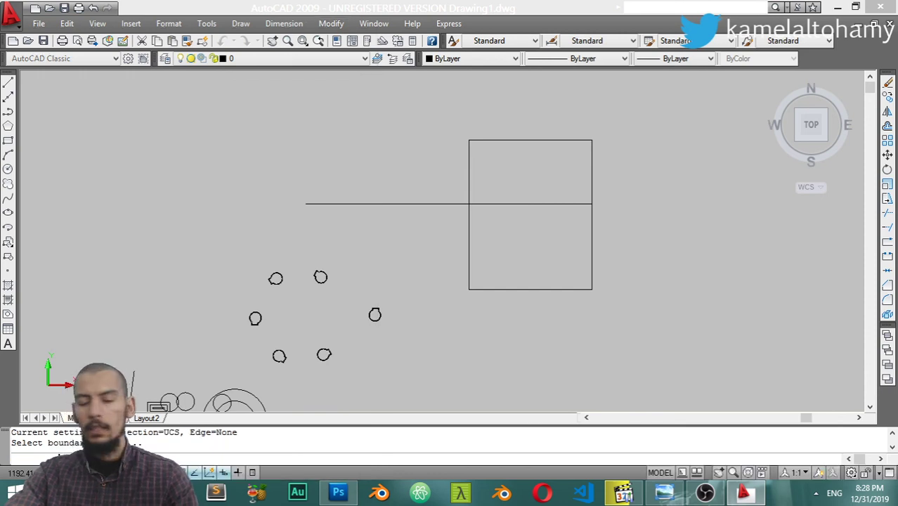